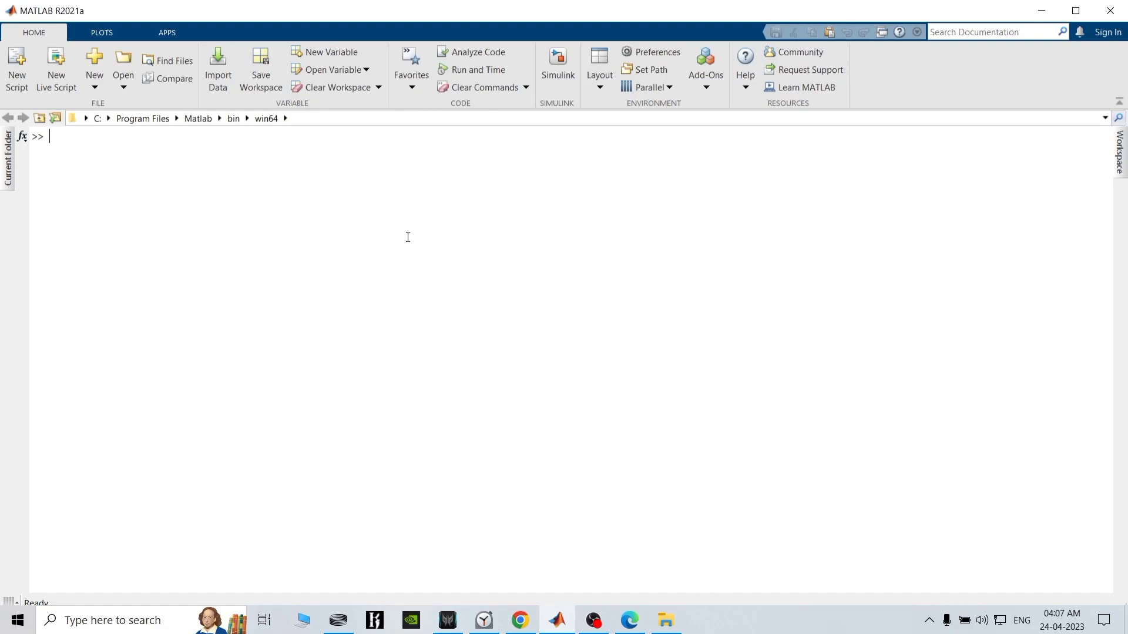
Switch to the PDF in Edge and study the three-phase inverter circuit, its 180° conduction table and the 0–60° phase-voltage derivation.
left_click(645, 626)
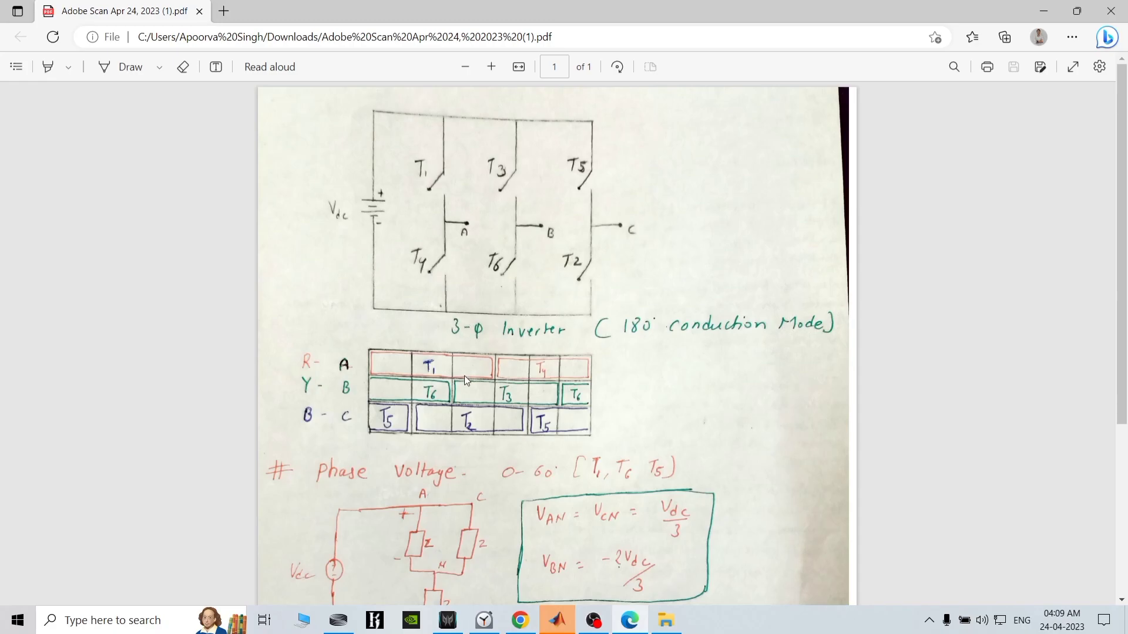
scroll(464, 379, "down", 2)
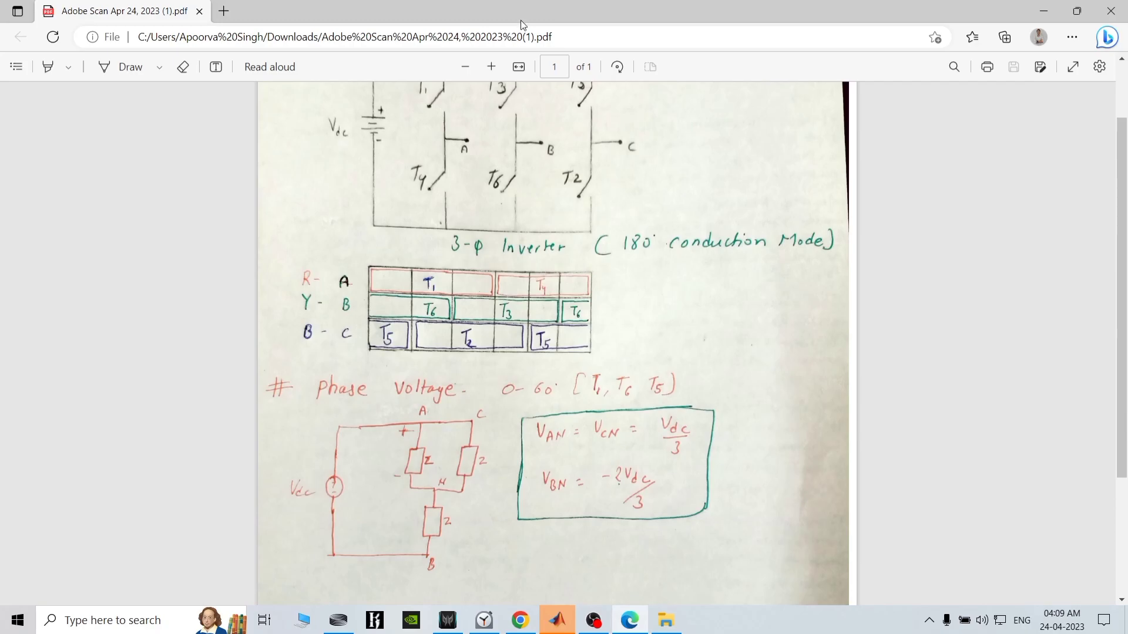
scroll(398, 358, "up", 2)
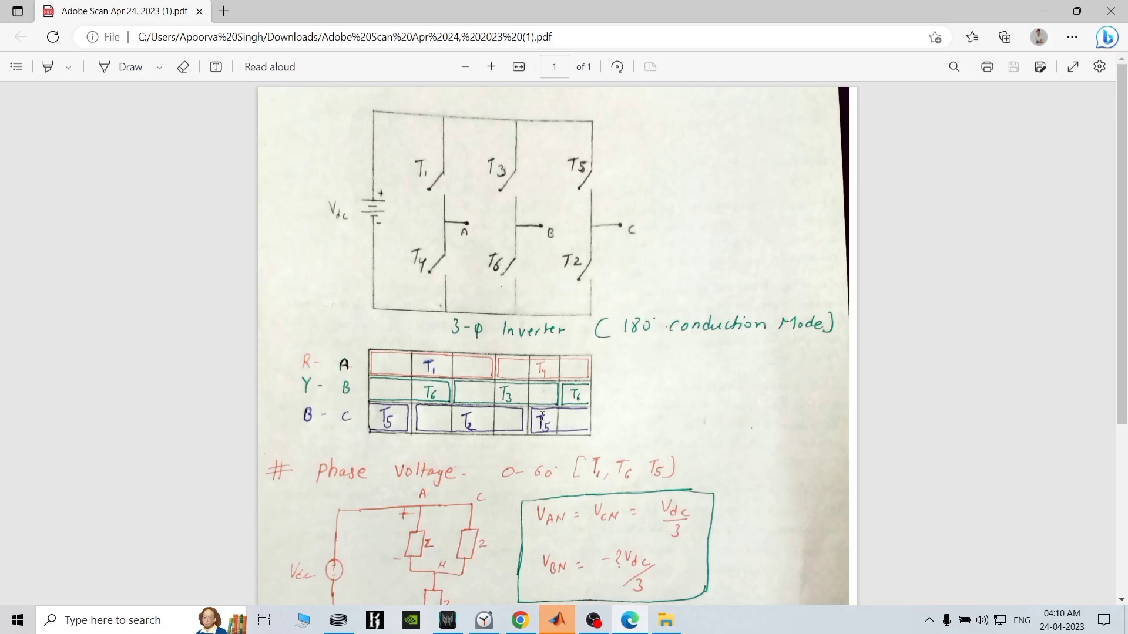
scroll(588, 442, "down", 3)
scroll(589, 441, "up", 3)
scroll(587, 439, "down", 3)
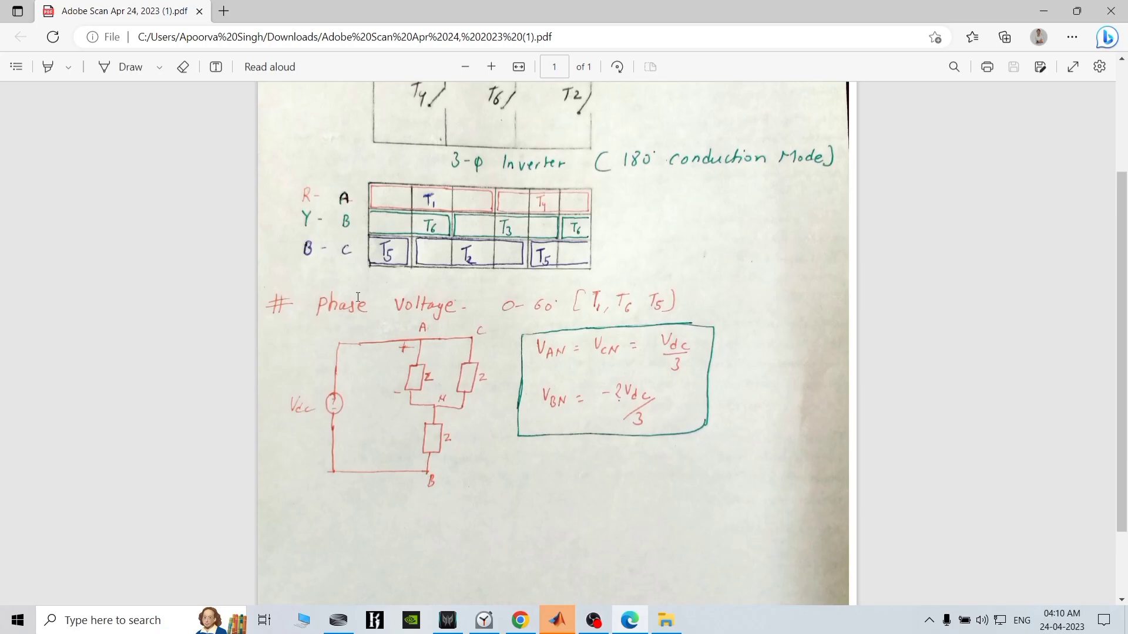
scroll(435, 281, "up", 2)
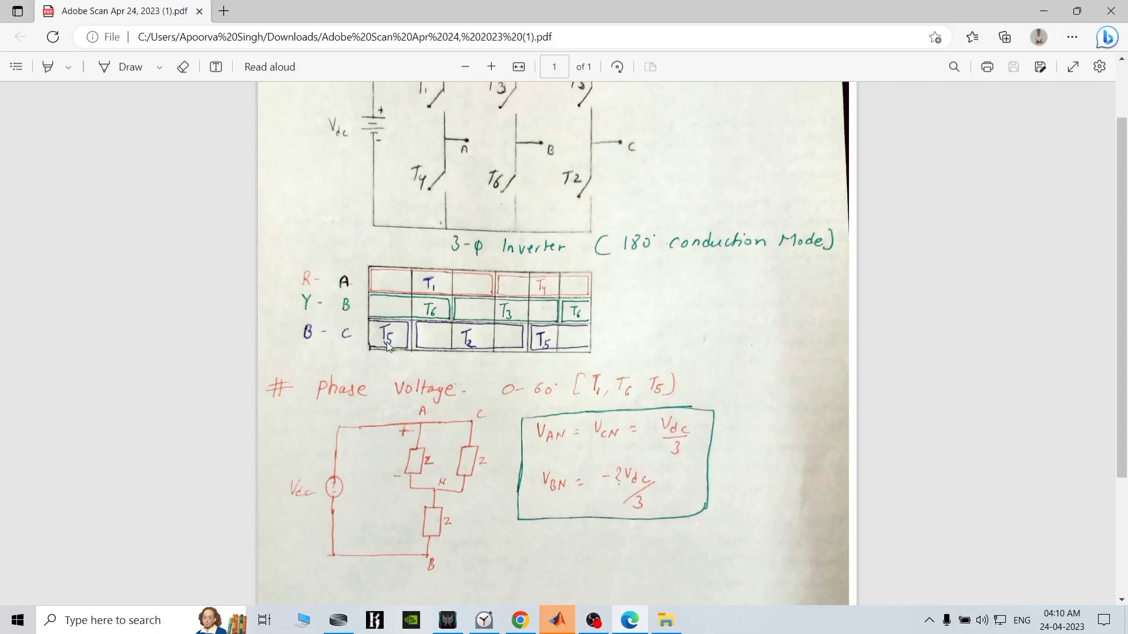
scroll(427, 213, "up", 2)
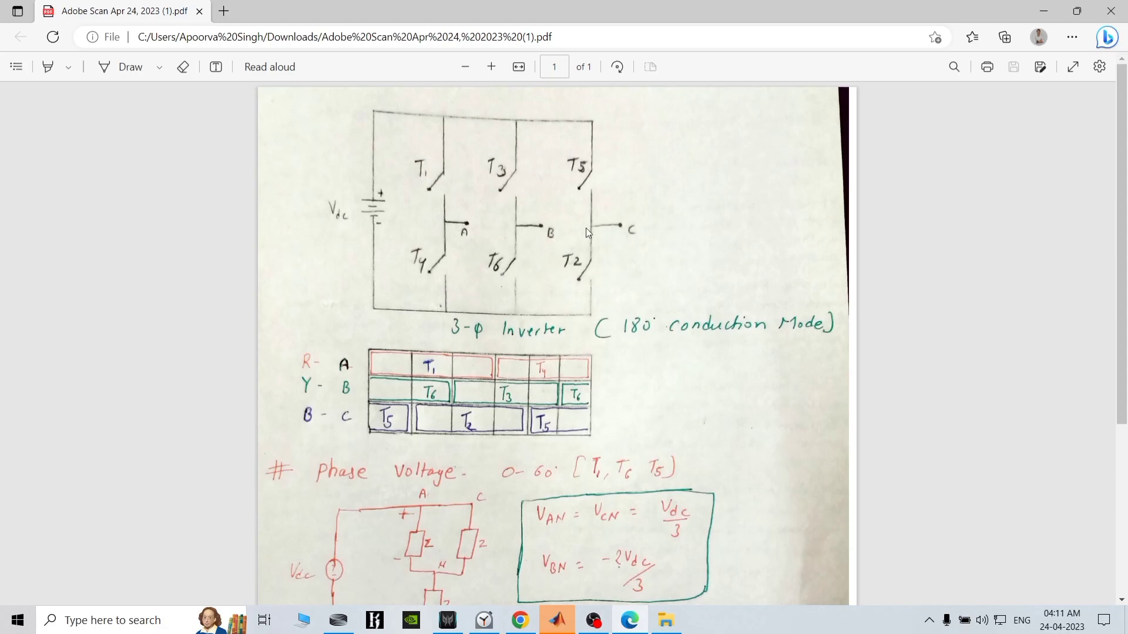
scroll(470, 396, "down", 4)
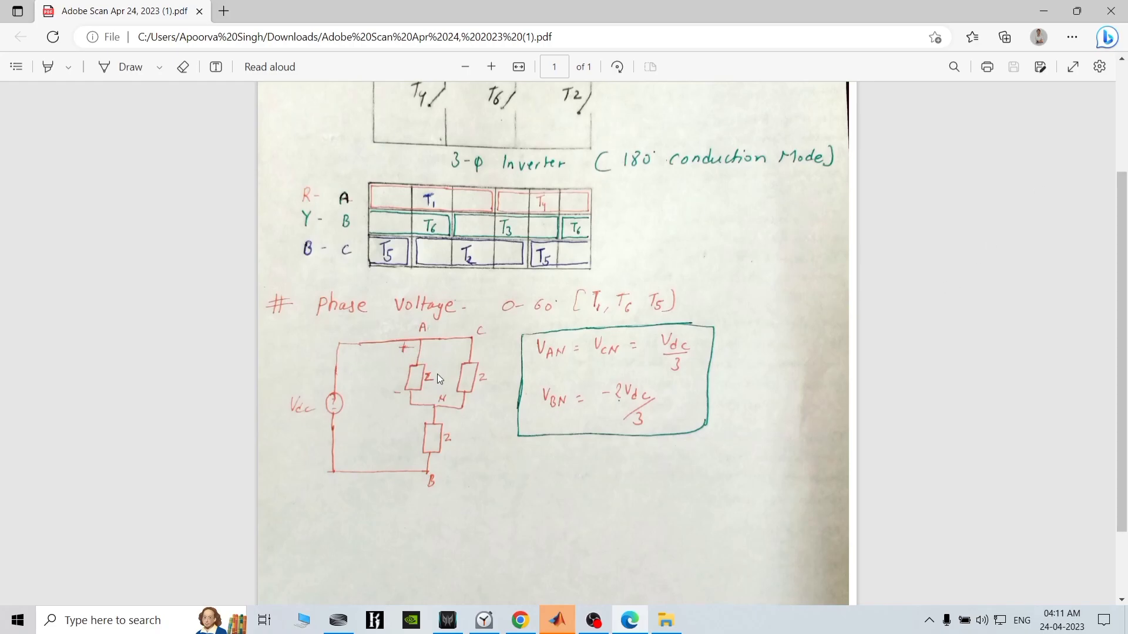
scroll(436, 376, "up", 4)
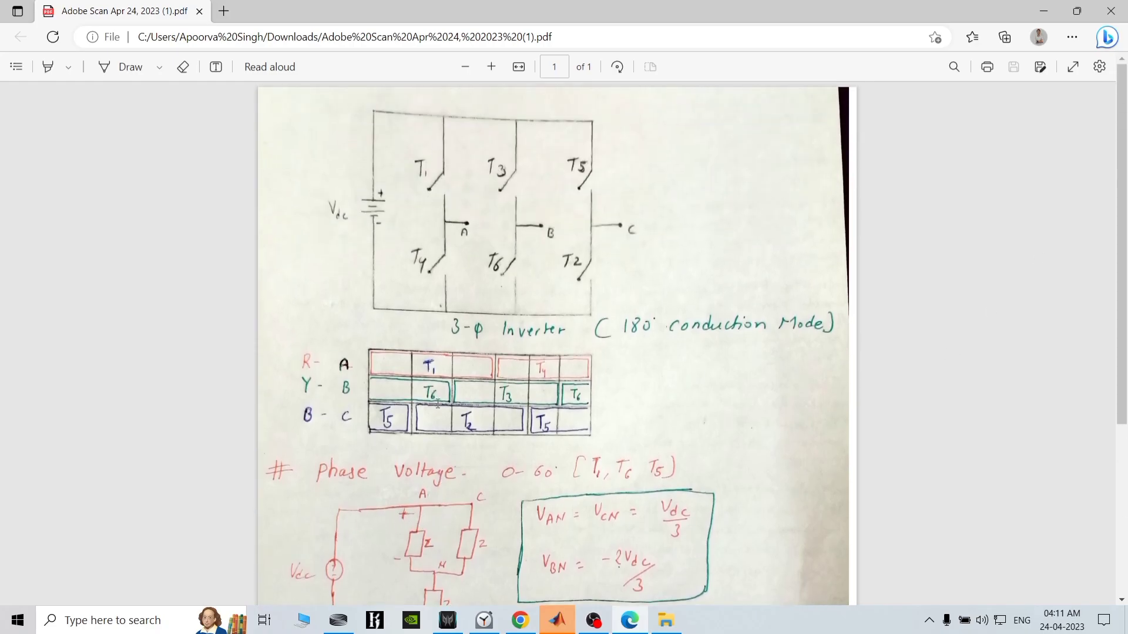
scroll(452, 428, "down", 2)
scroll(558, 302, "up", 2)
scroll(410, 520, "down", 4)
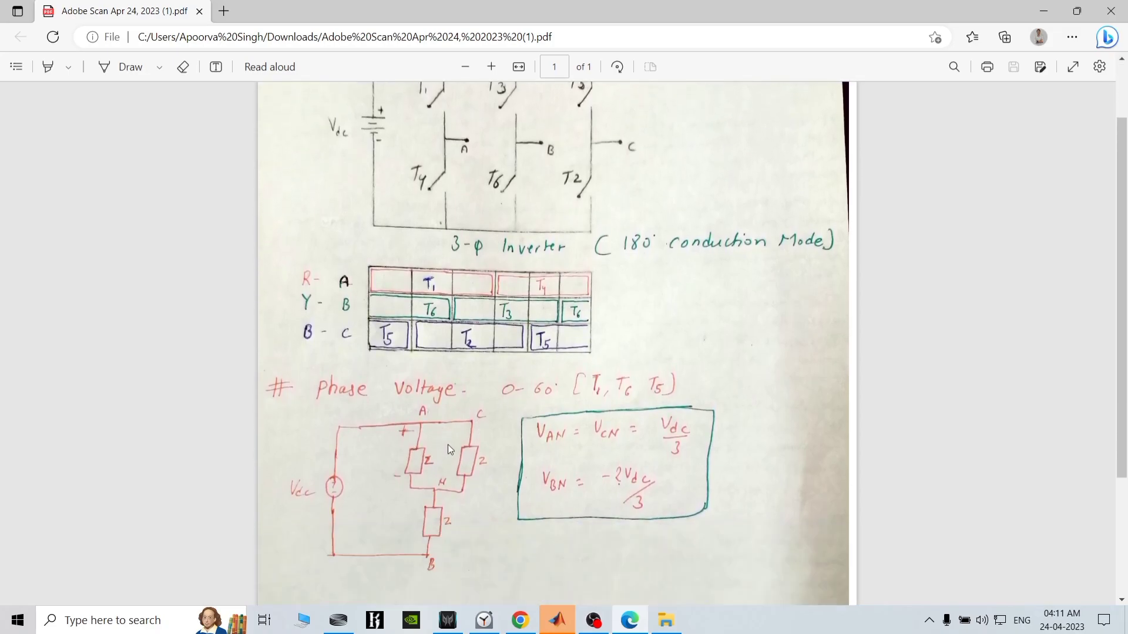
scroll(472, 311, "up", 4)
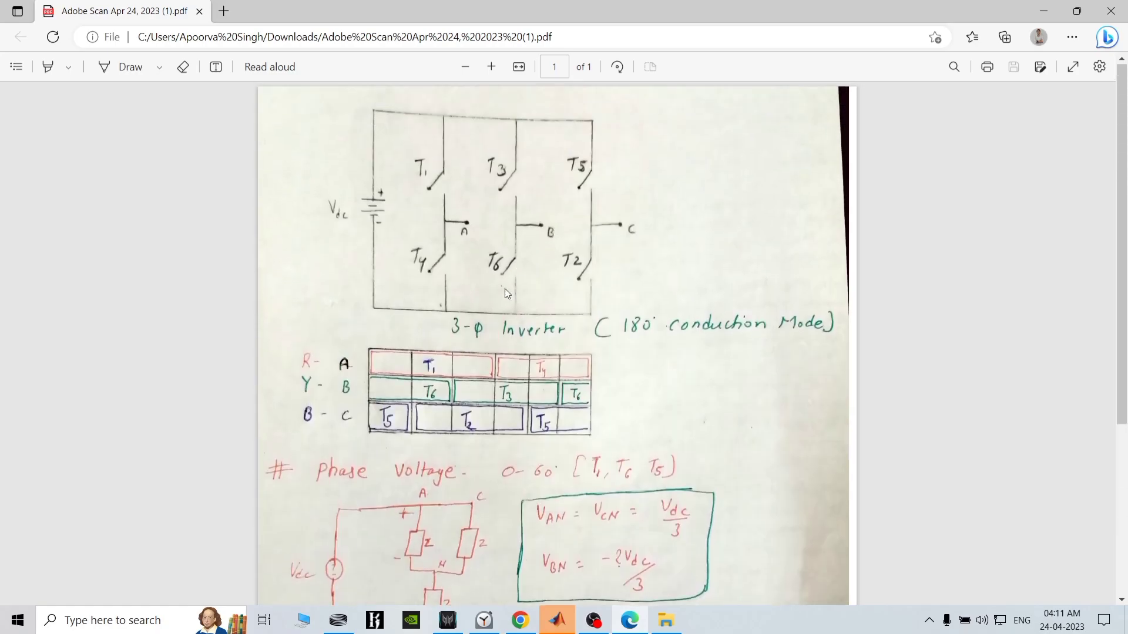
scroll(488, 434, "down", 4)
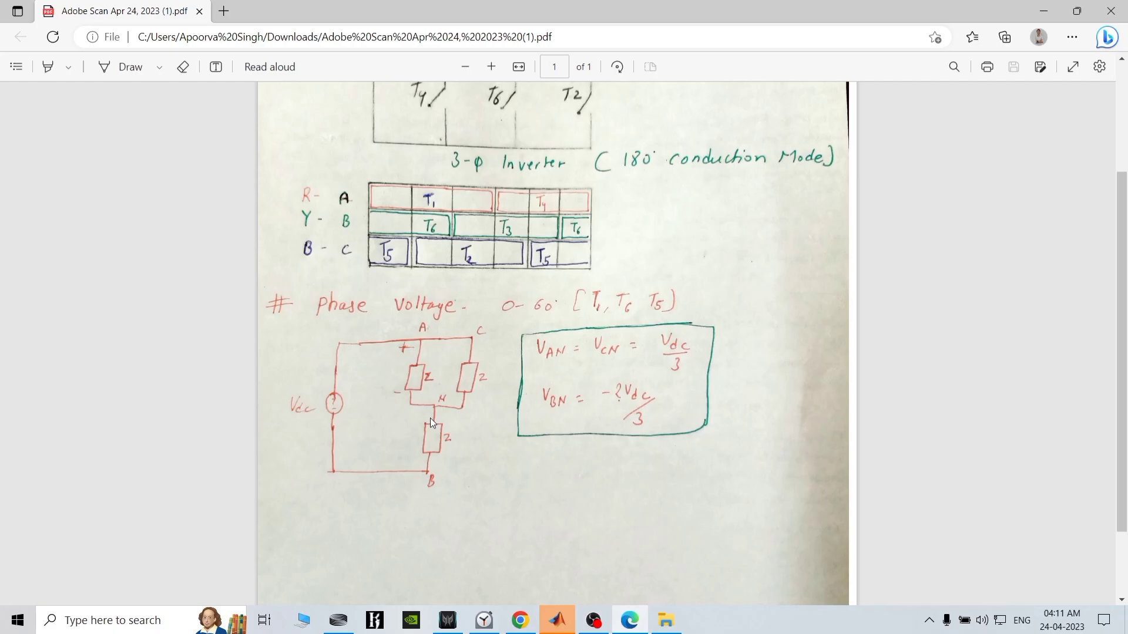
scroll(568, 280, "down", 2)
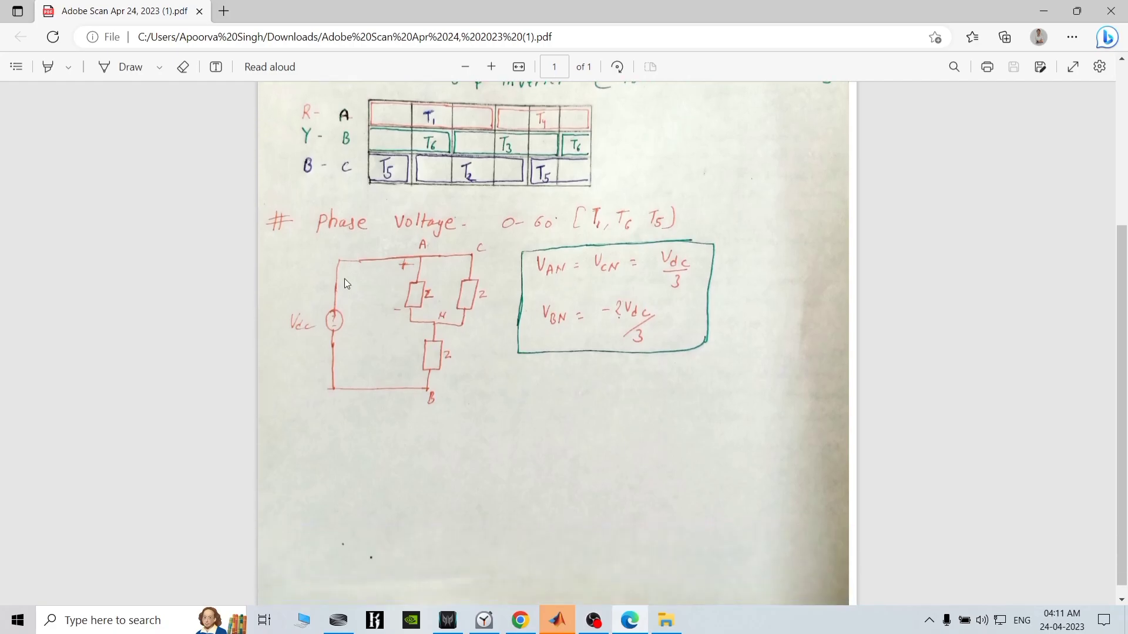
scroll(585, 301, "up", 2)
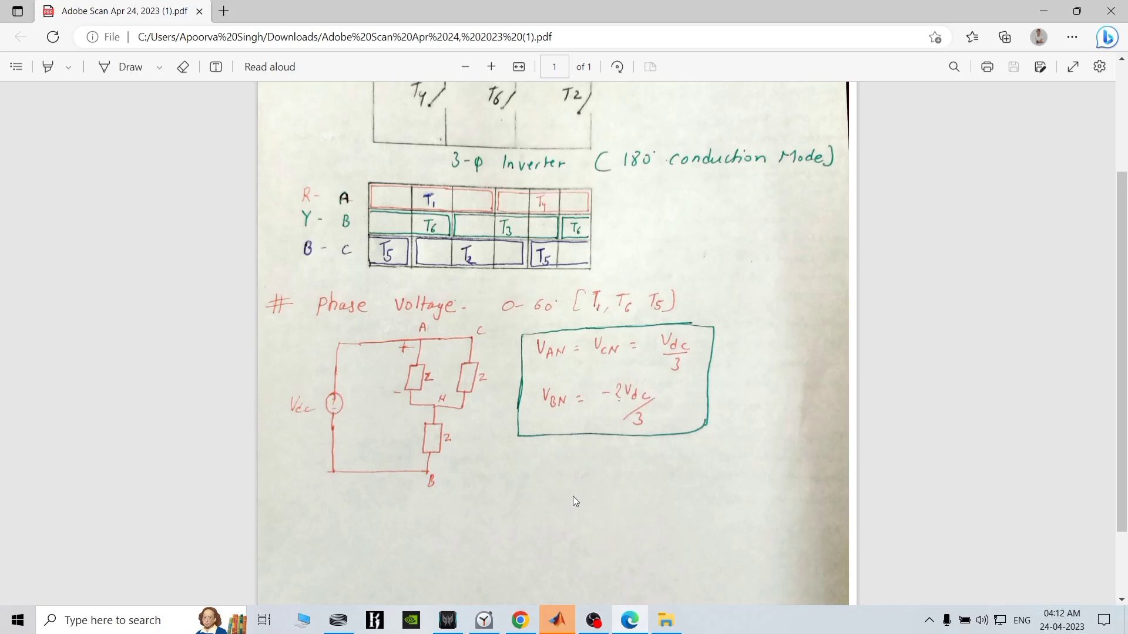
Switch back to MATLAB, start Simulink, and create a blank model in a maximized window.
left_click(557, 620)
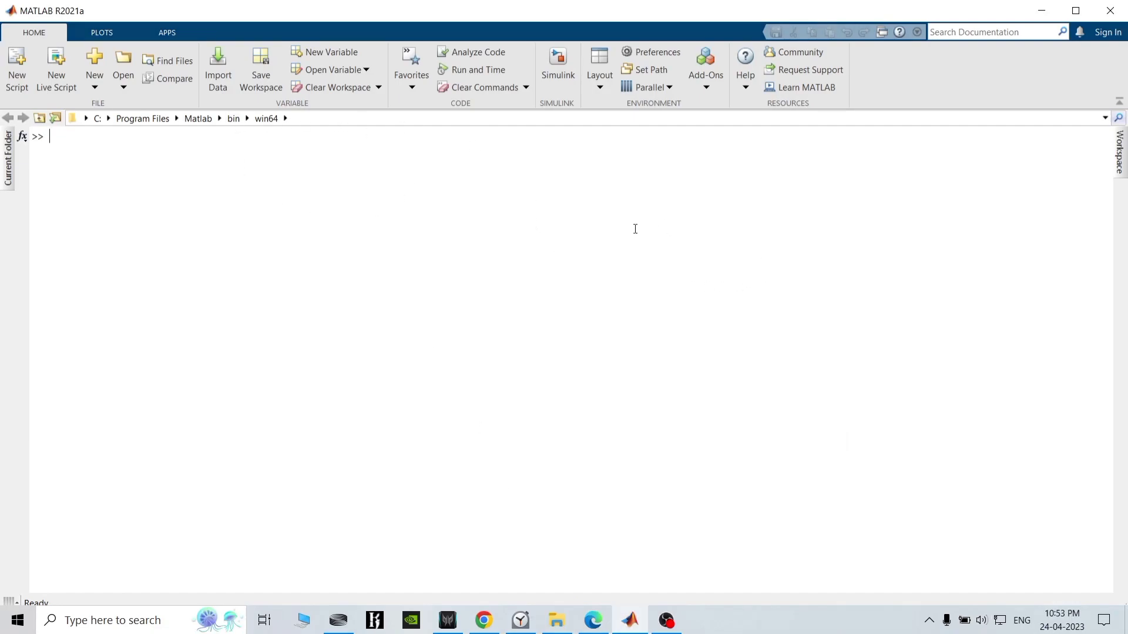
left_click(552, 73)
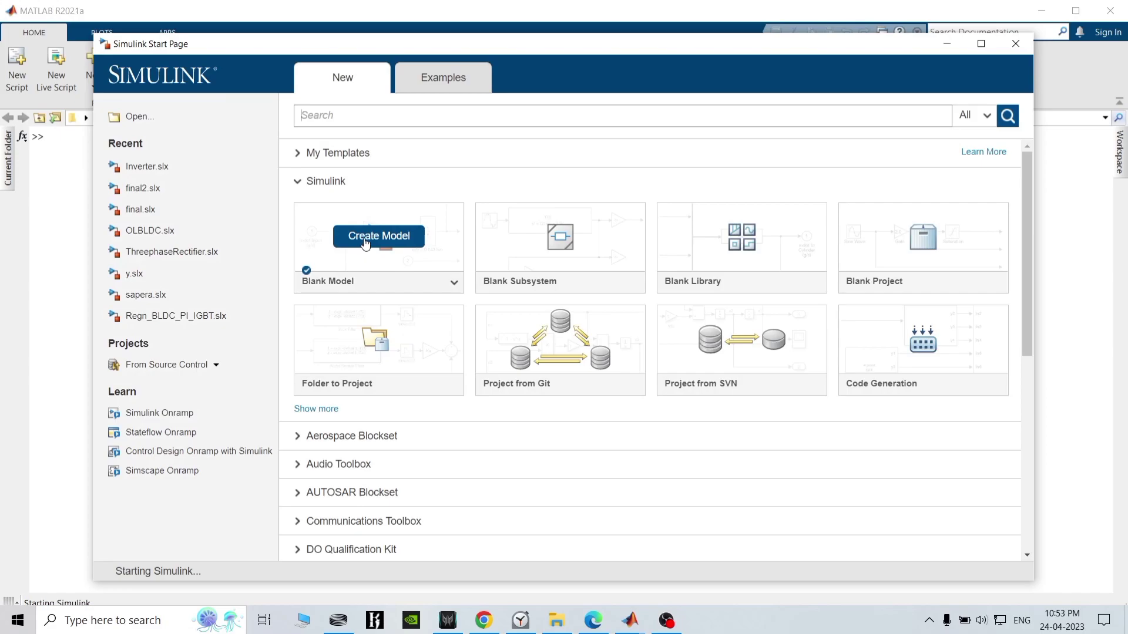
left_click(365, 241)
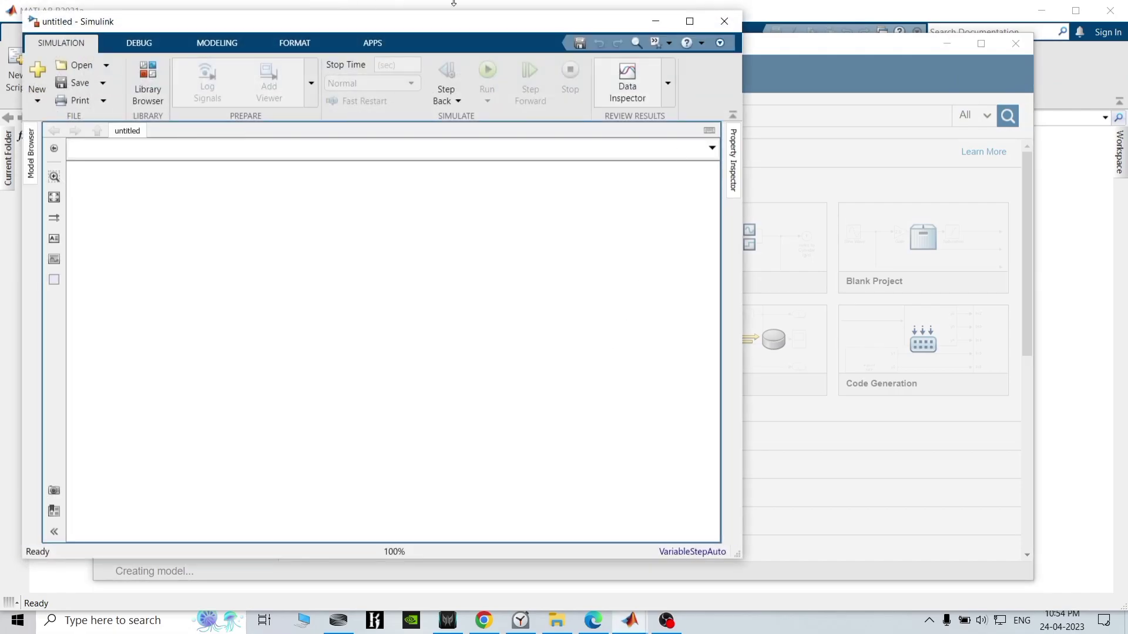
left_click(689, 21)
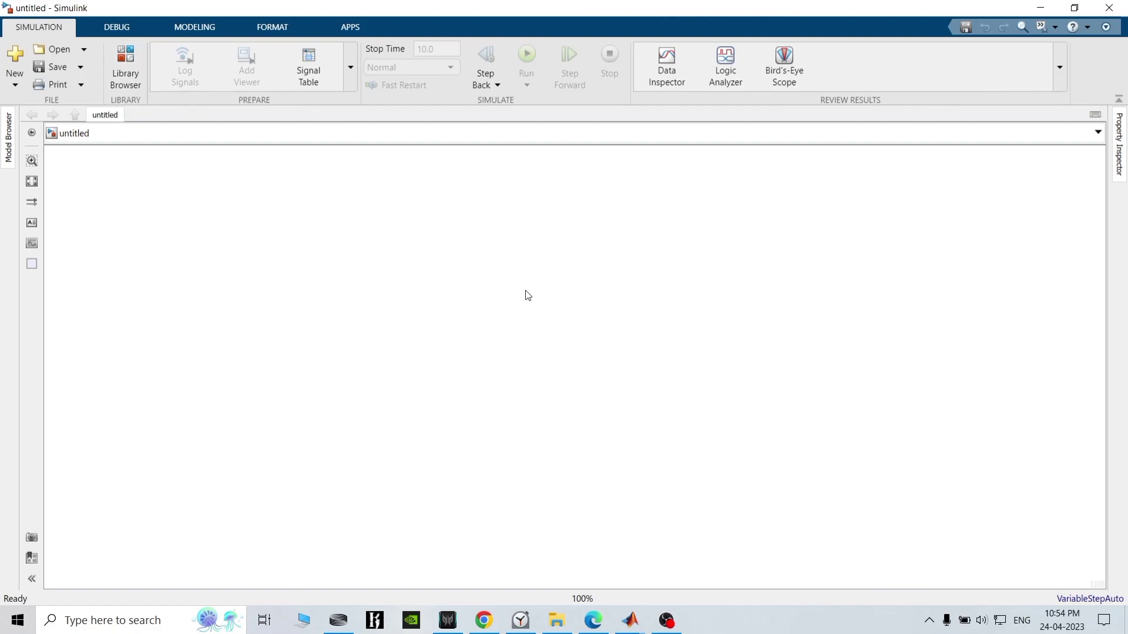
Search the Simulink library for "mosfet" and add the Power Electronics Mosfet block to the untitled model.
left_click(125, 75)
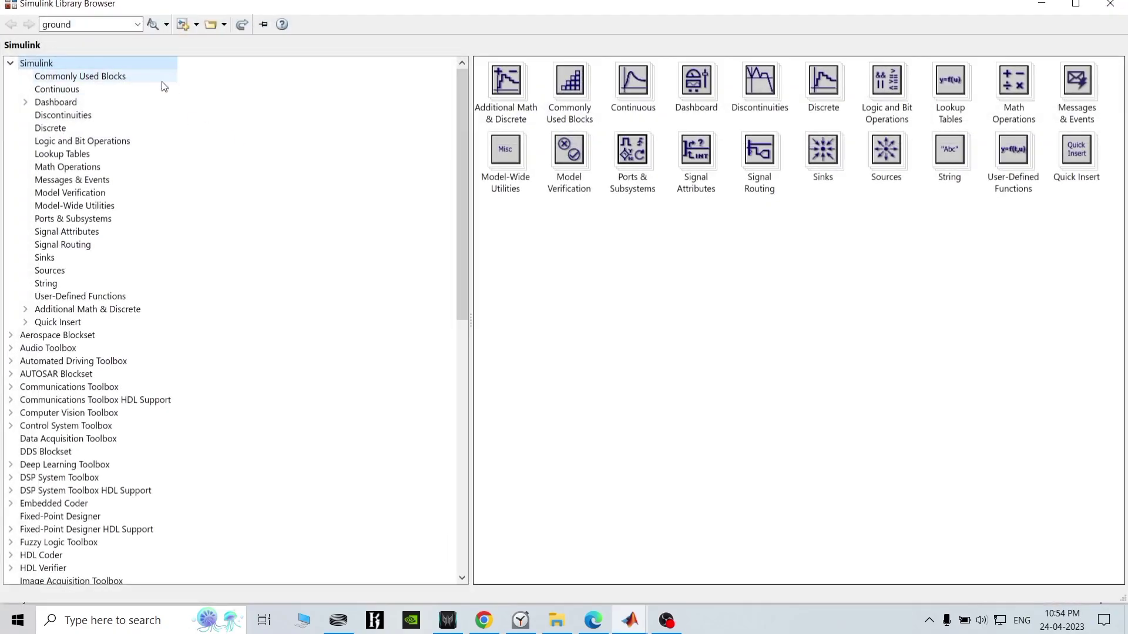
left_click(108, 26)
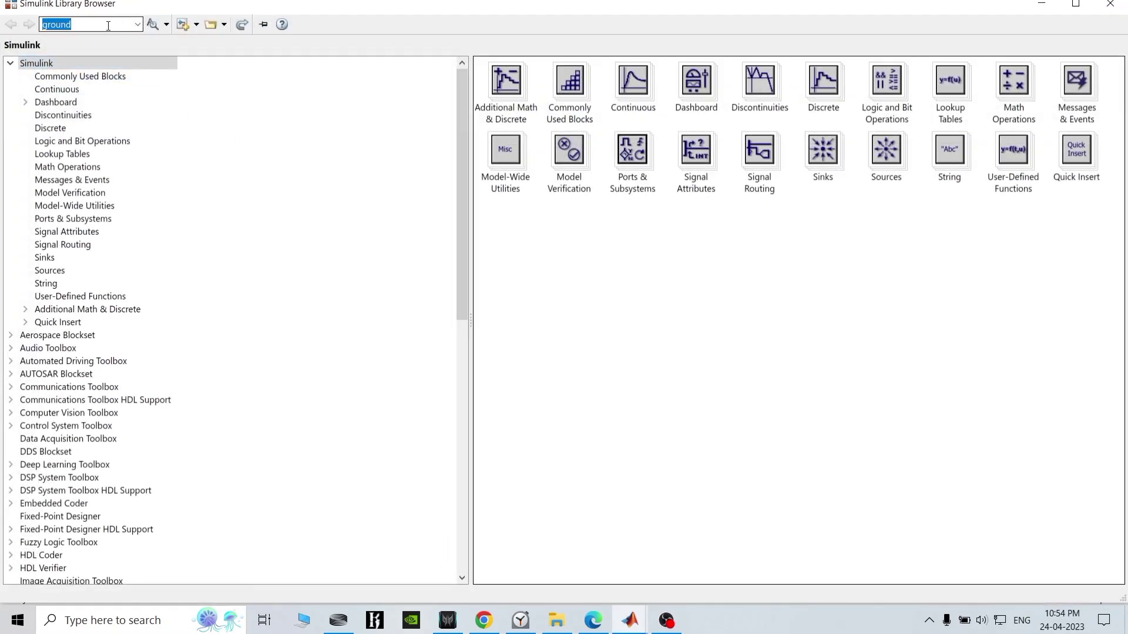
key("BackSpace")
type("mosfet")
key("Return")
left_click(88, 26)
key("Return")
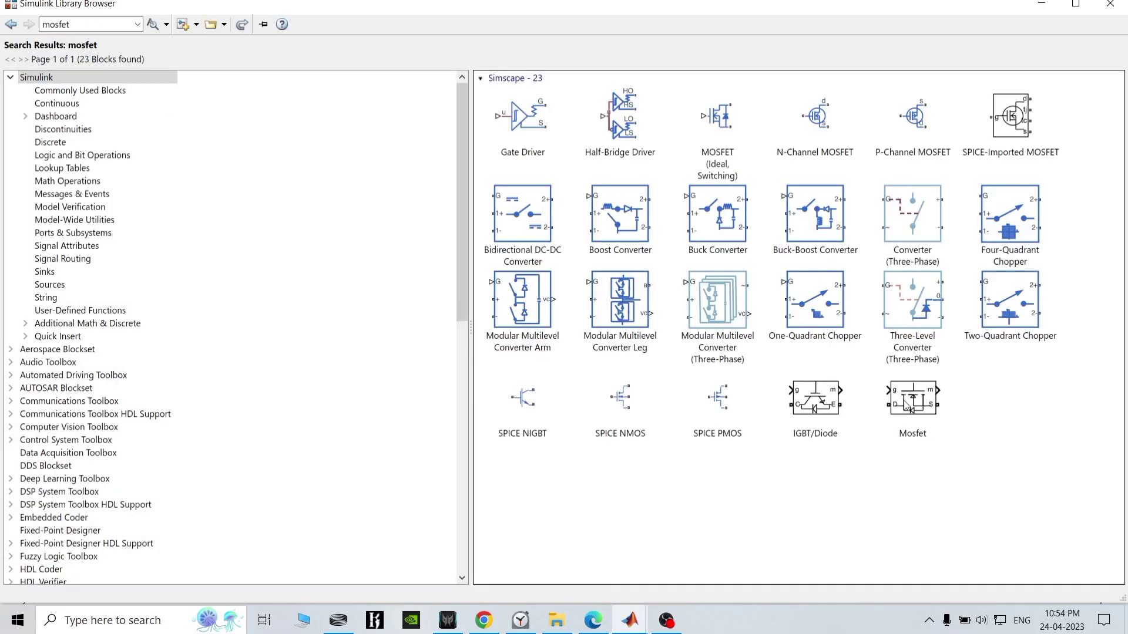
right_click(908, 404)
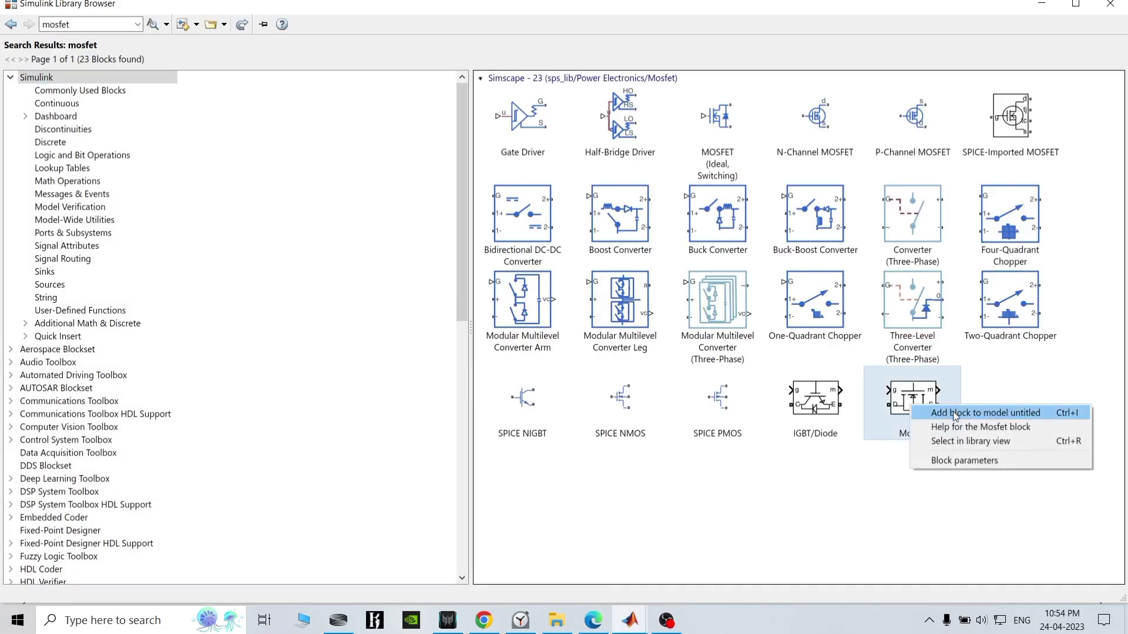
left_click(955, 414)
Search the library for "pulse generator" and add the Pulse Generator block from Simulink Sources to the model.
left_click(67, 24)
key("BackSpace")
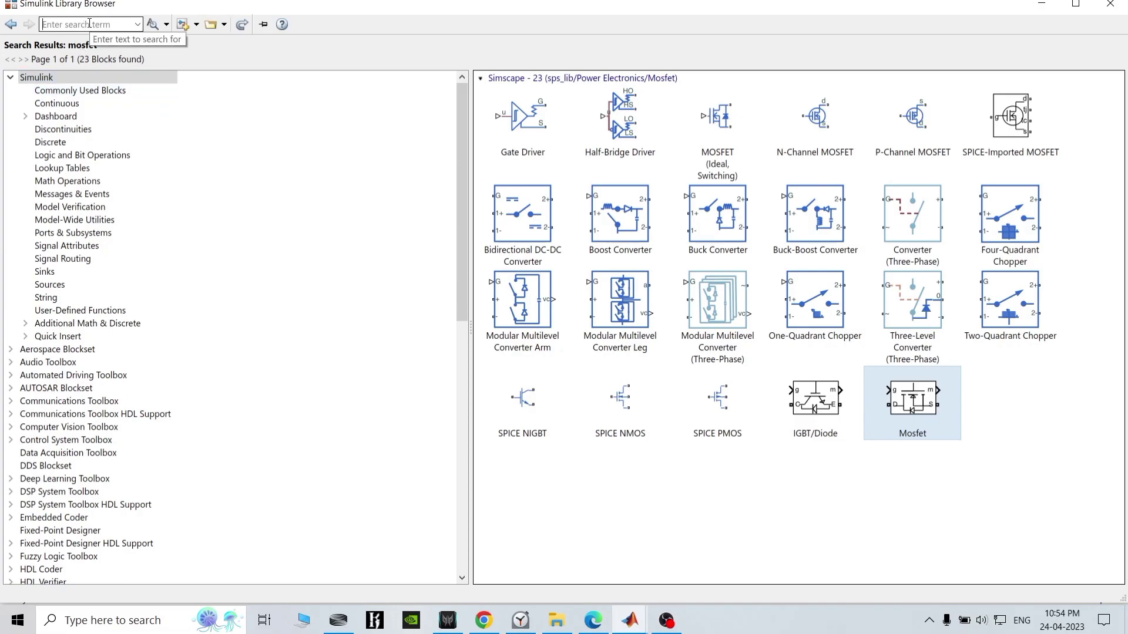
type("p")
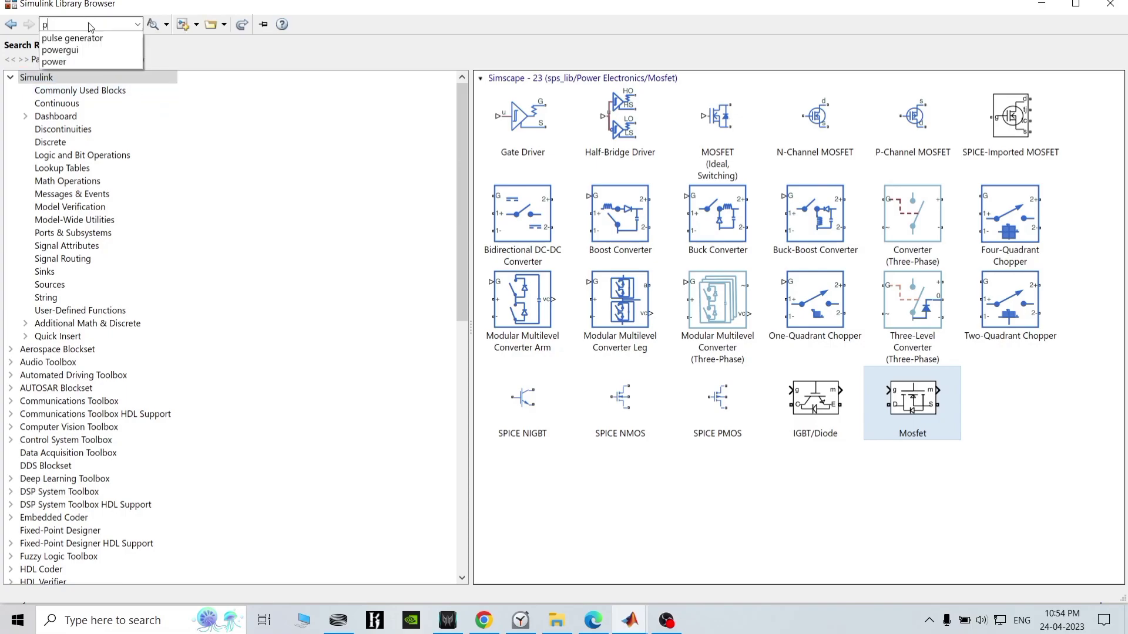
type("ulse ")
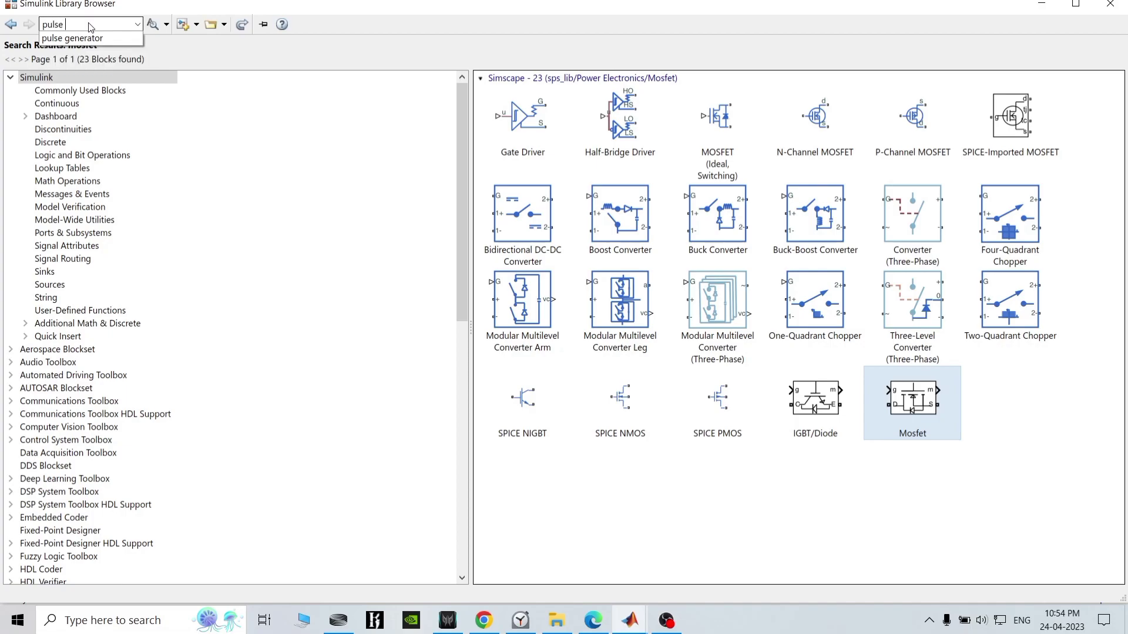
type("generator")
left_click(77, 38)
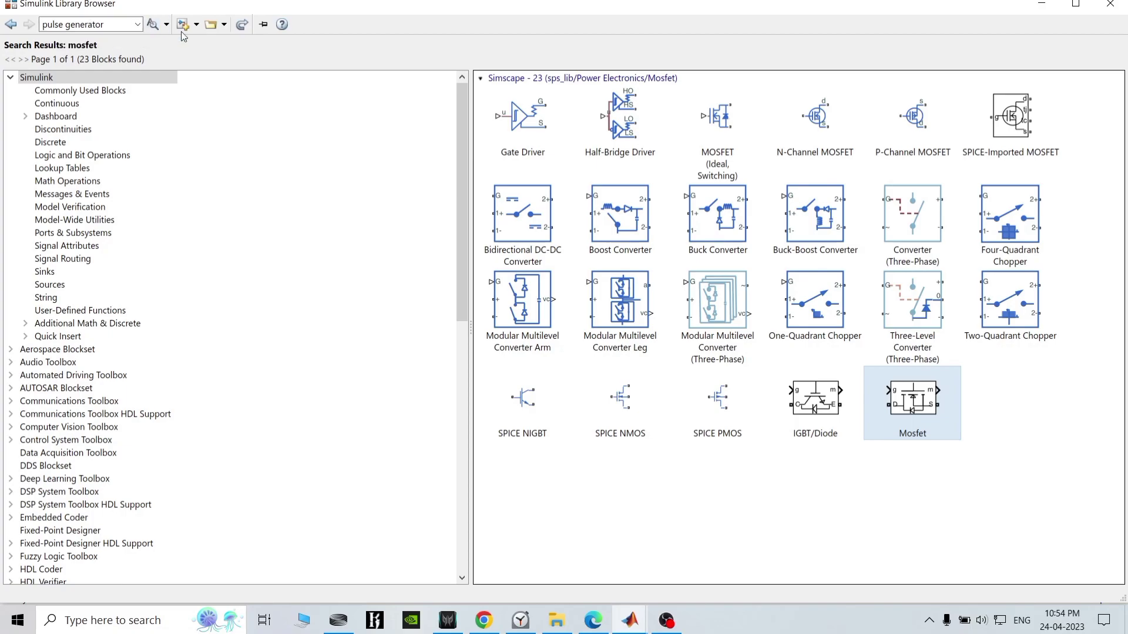
left_click(107, 27)
key("Return")
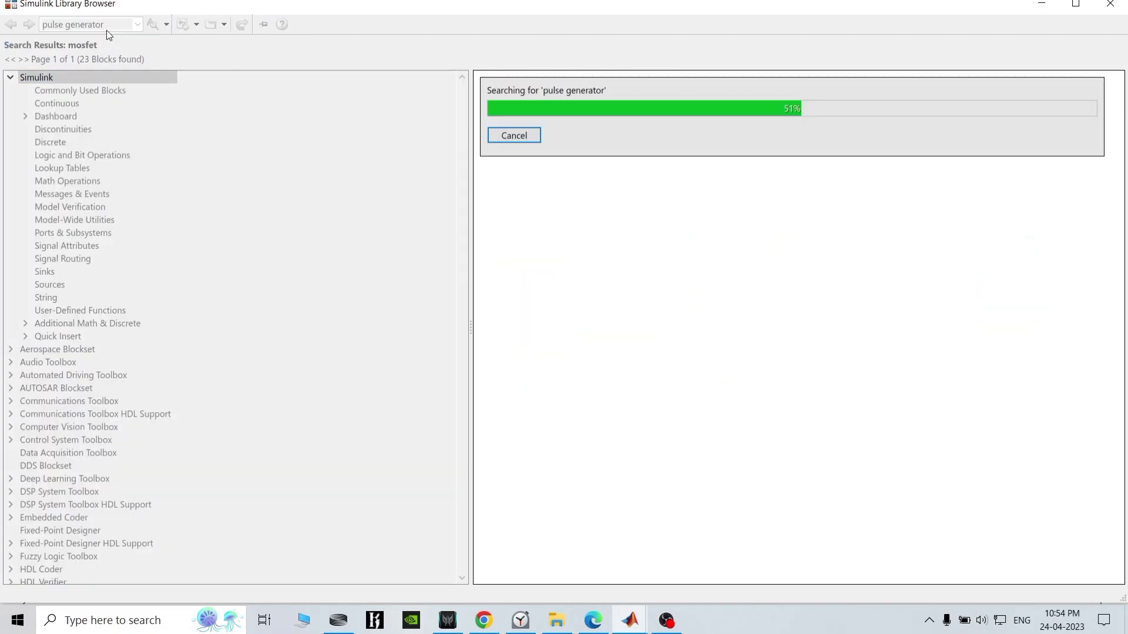
right_click(619, 109)
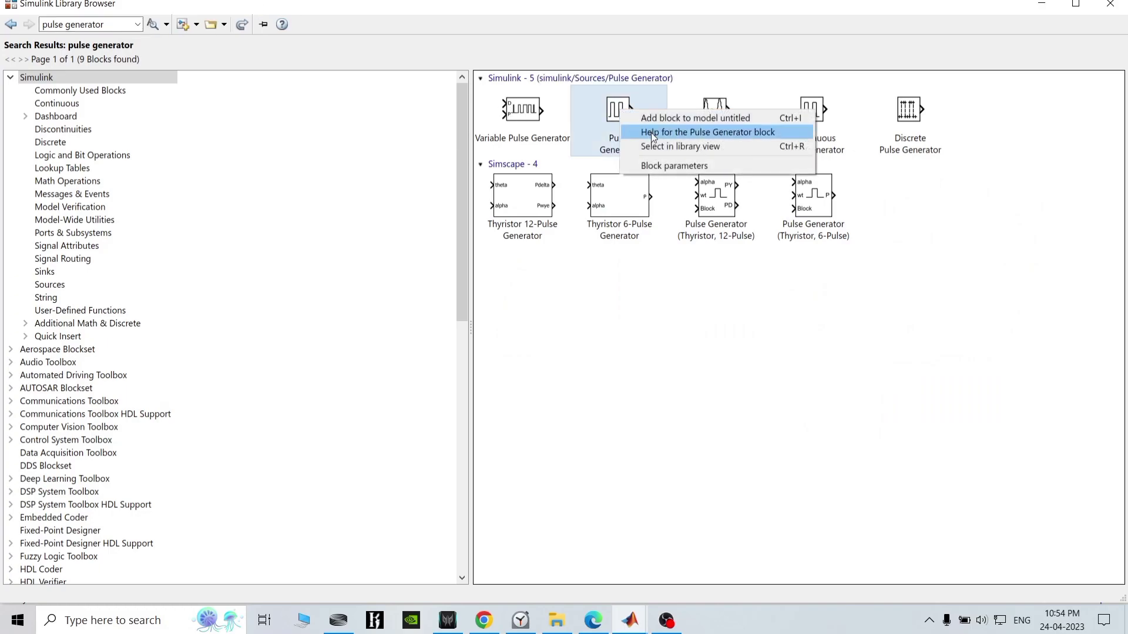
left_click(658, 118)
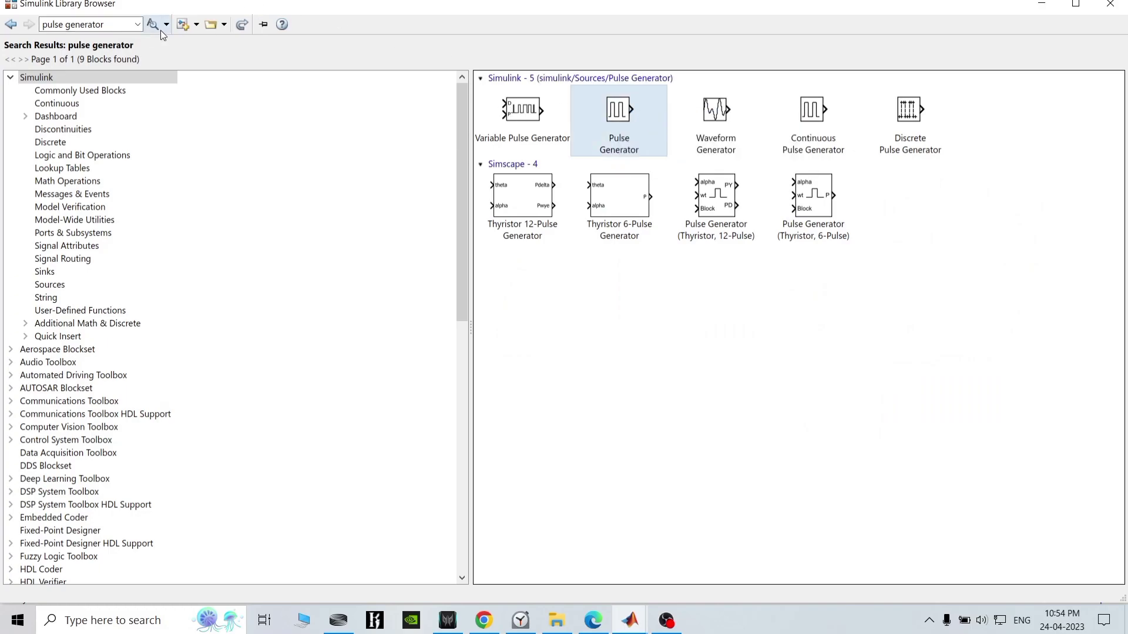
Search the library for "voltage source" and add the DC Voltage Source listed beside Three-Phase Source to the model.
left_click(110, 26)
key("BackSpace")
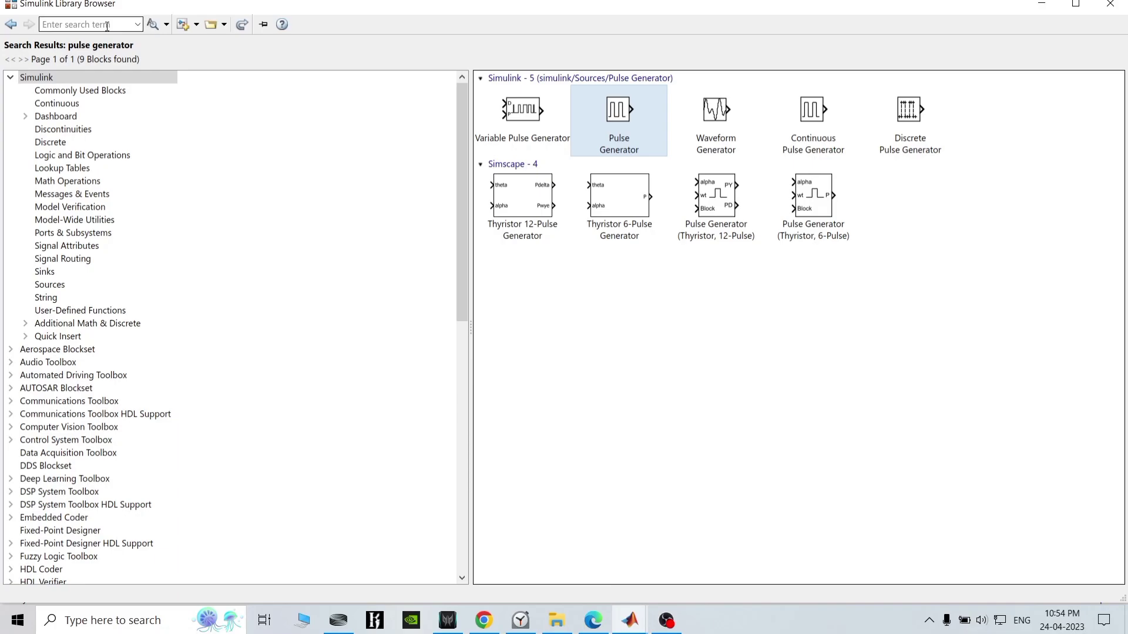
type("vol")
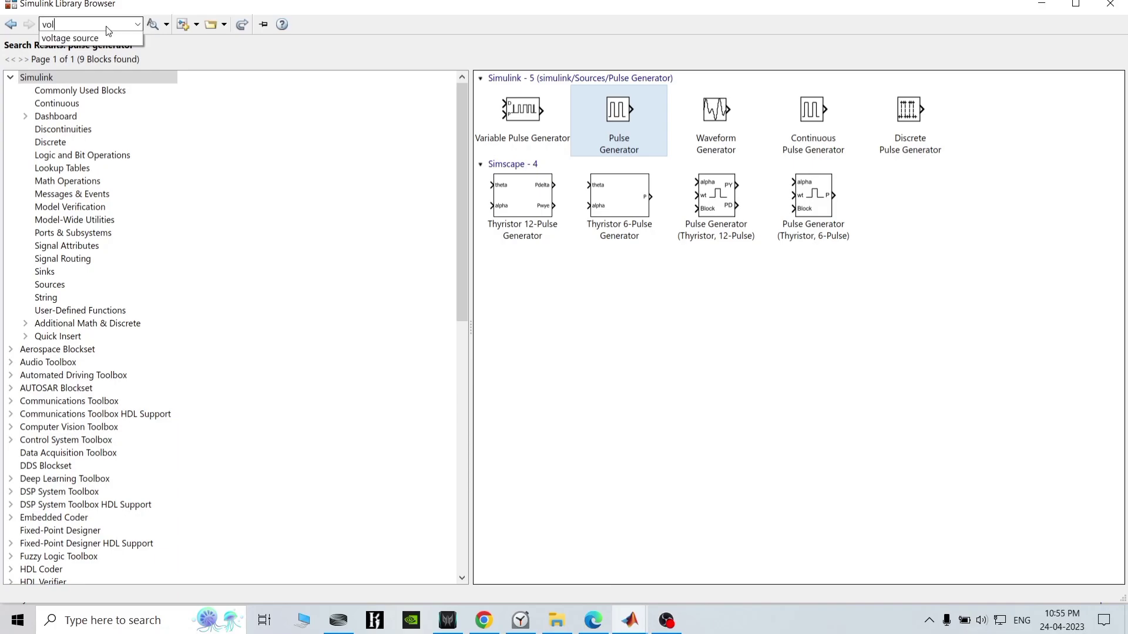
type("tage sou")
key("Down")
key("Return")
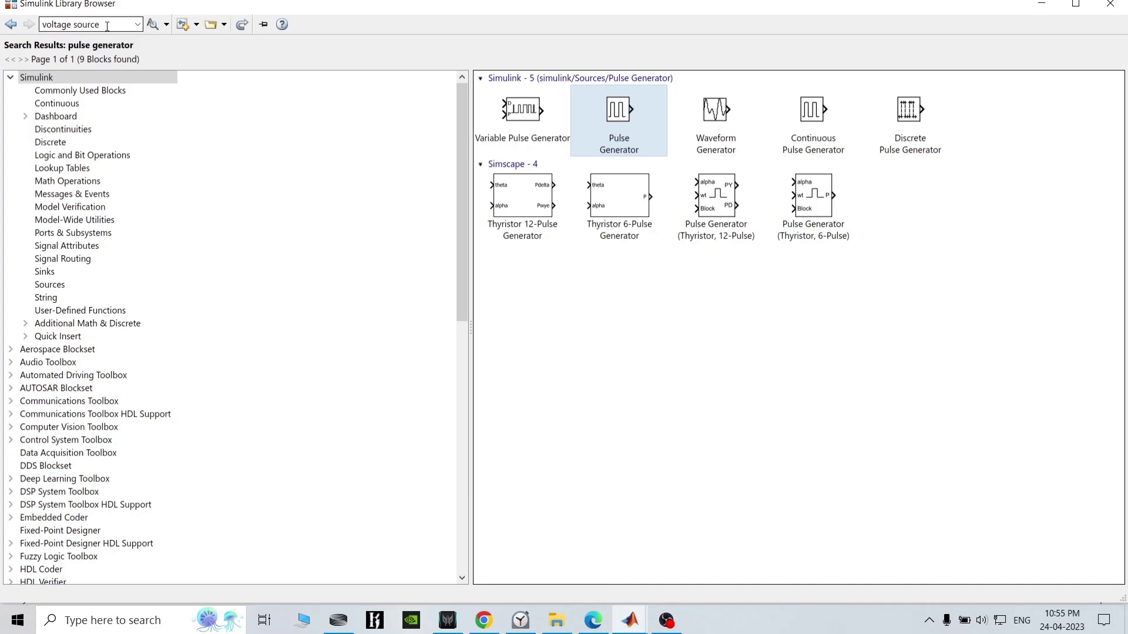
key("Return")
scroll(605, 376, "down", 5)
scroll(607, 359, "down", 3)
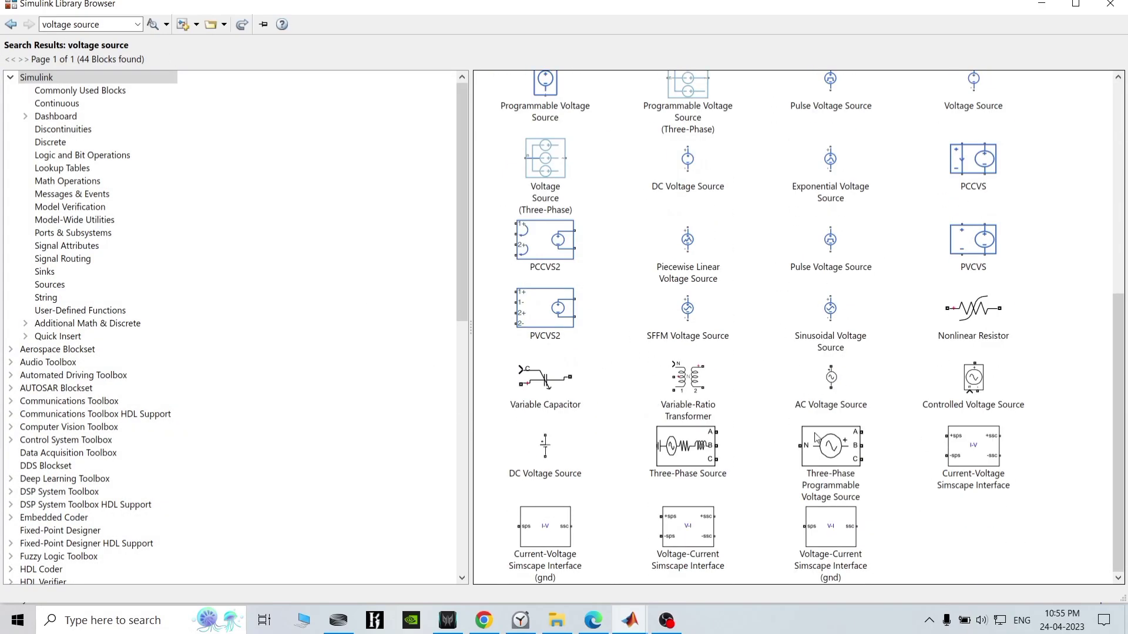
right_click(534, 457)
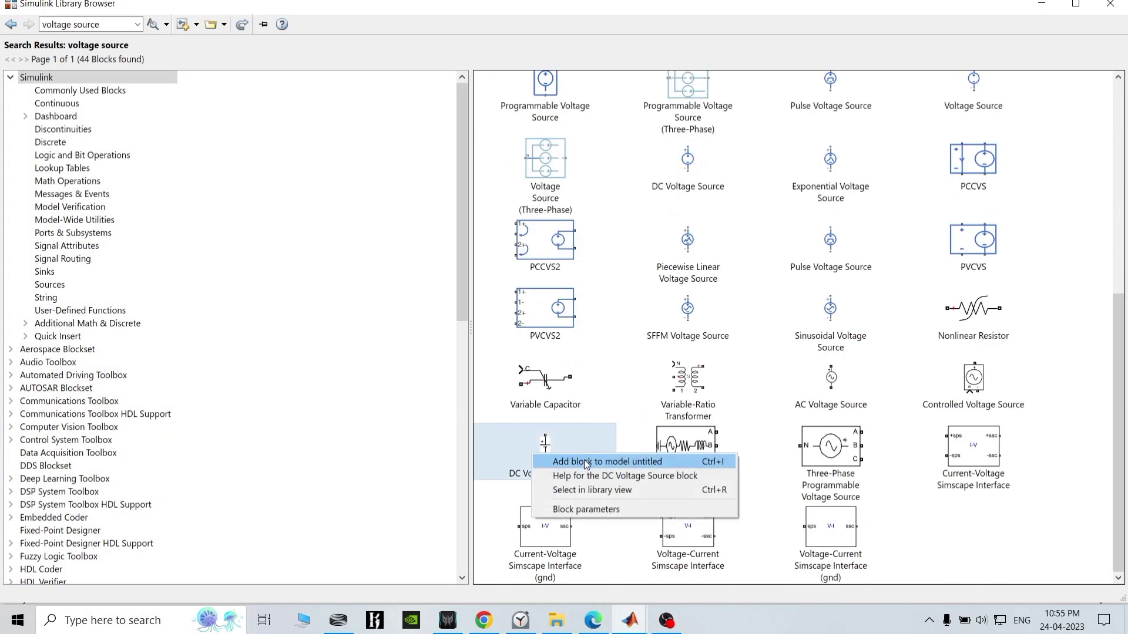
left_click(584, 460)
Search the library for "rlc branch" and add the Three-Phase Parallel RLC Branch block to the untitled model.
left_click(110, 29)
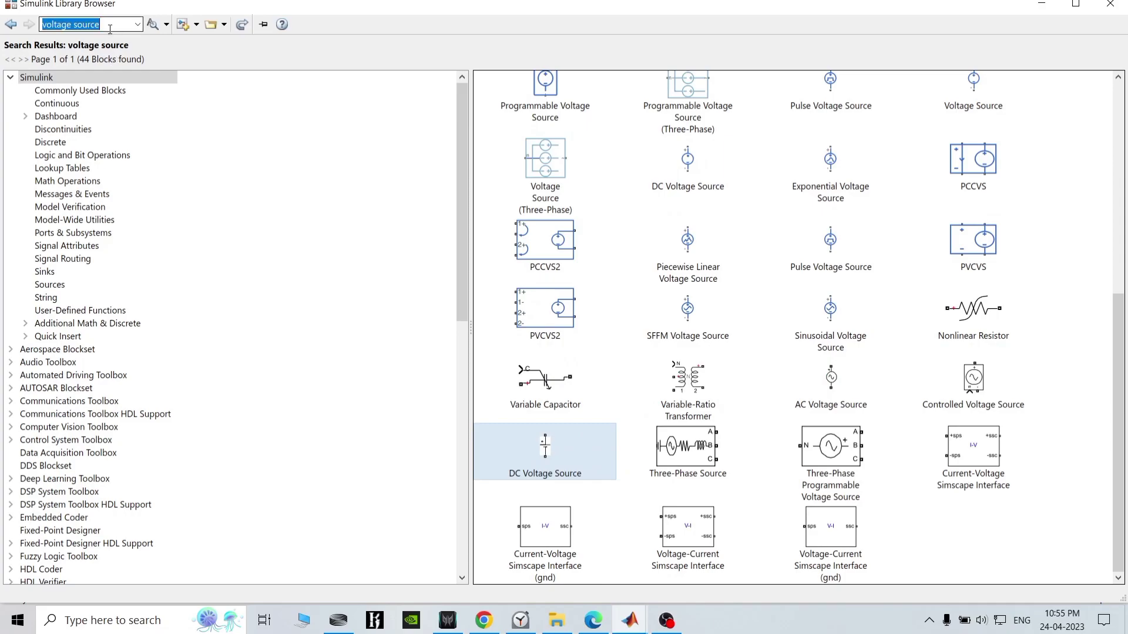
key("BackSpace")
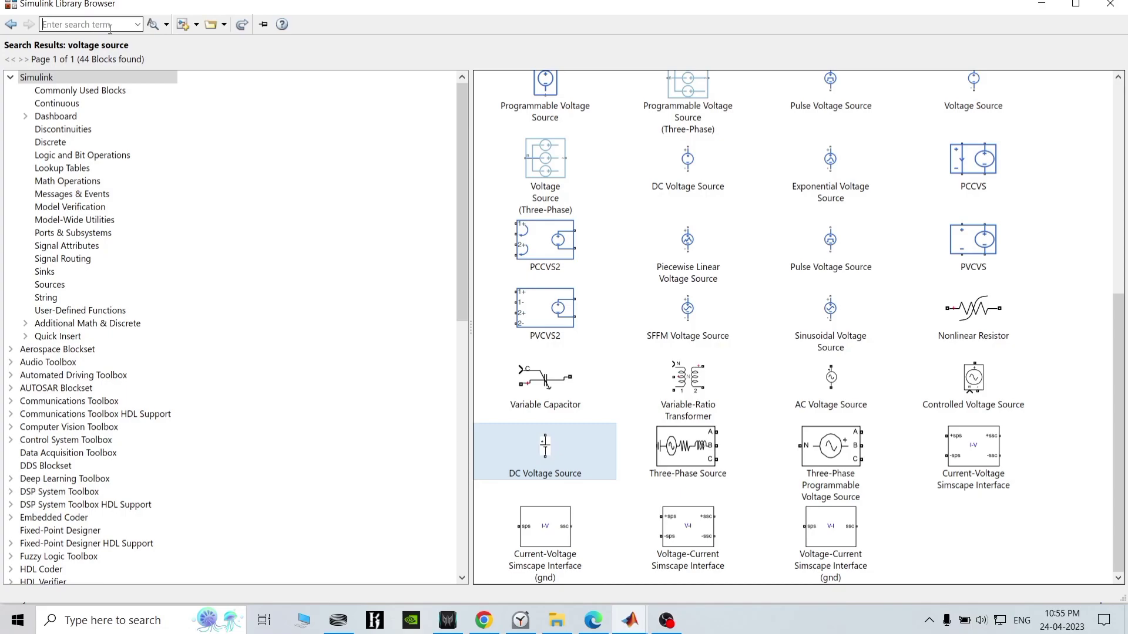
type("rl")
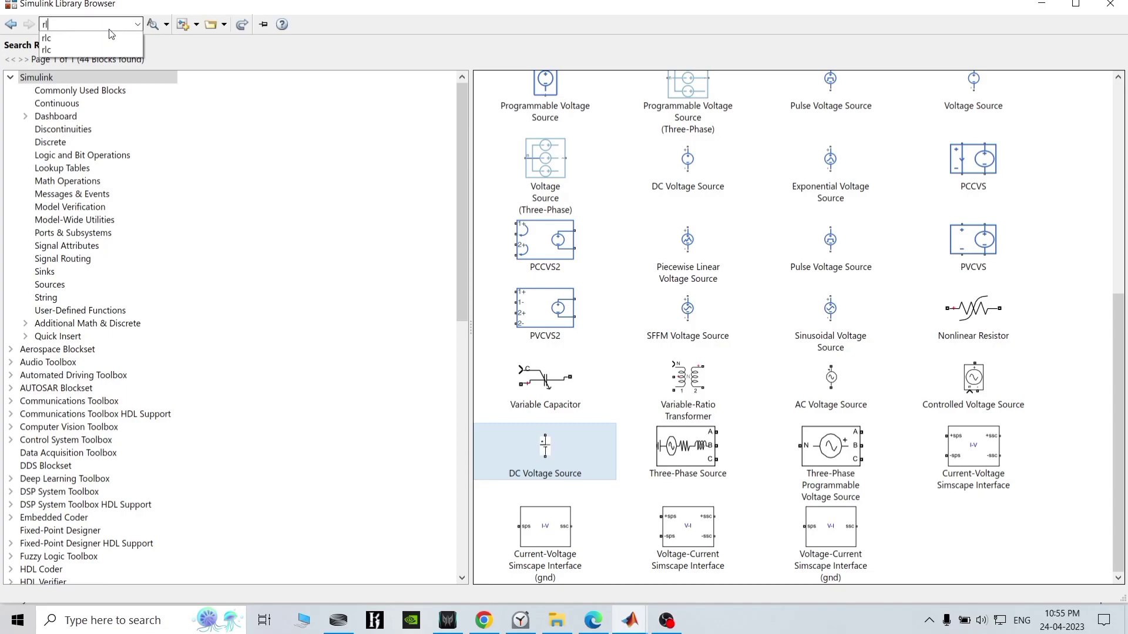
type("c branch")
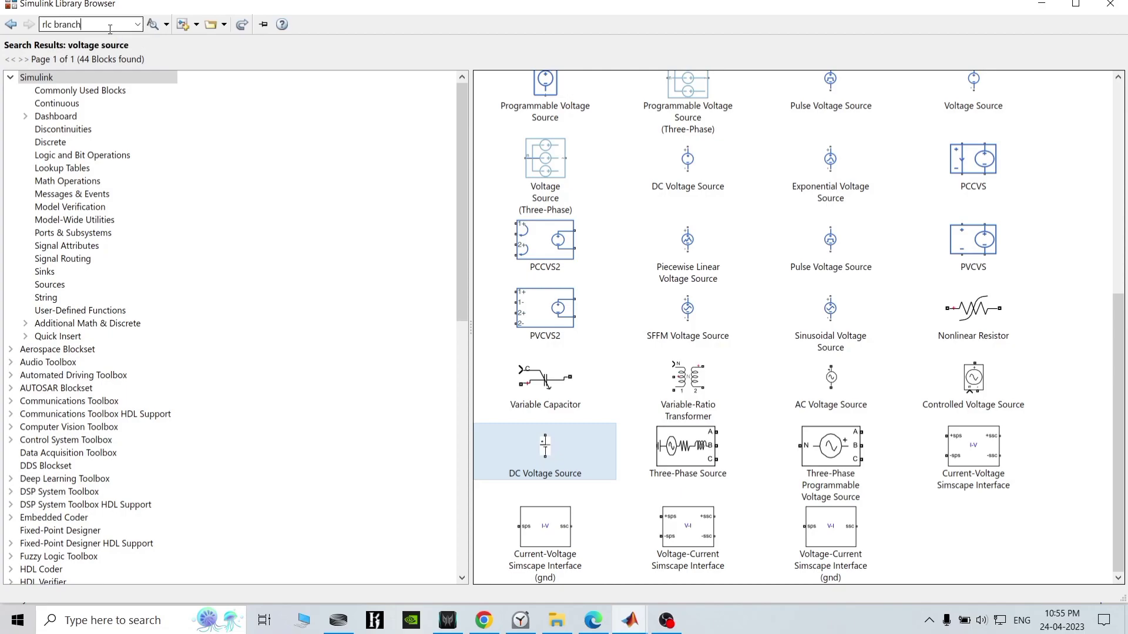
key("Return")
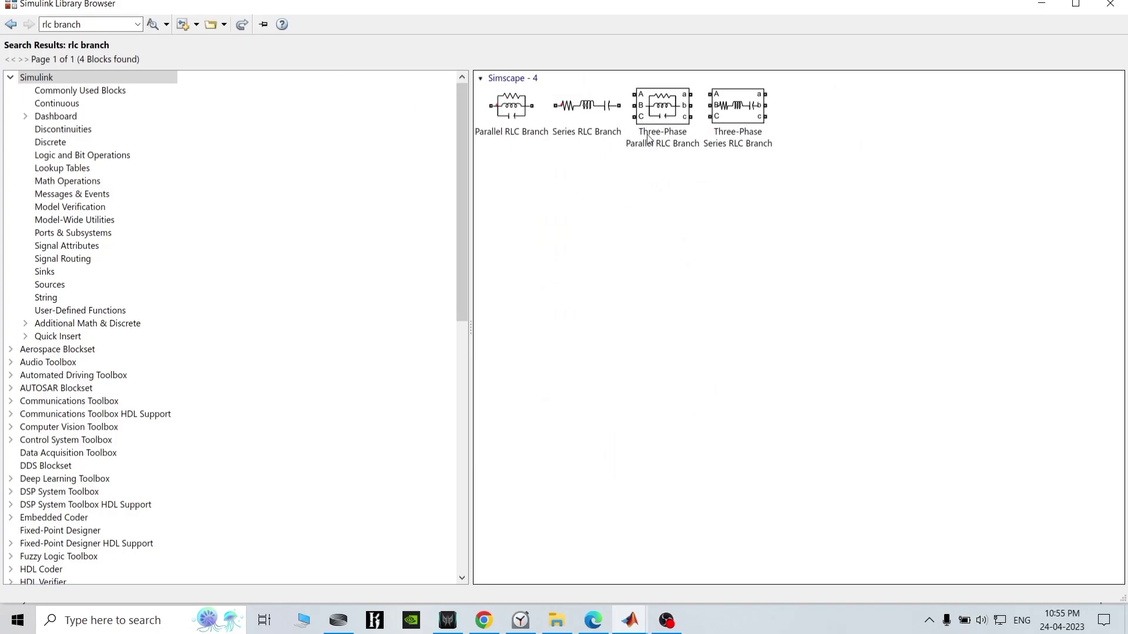
right_click(655, 101)
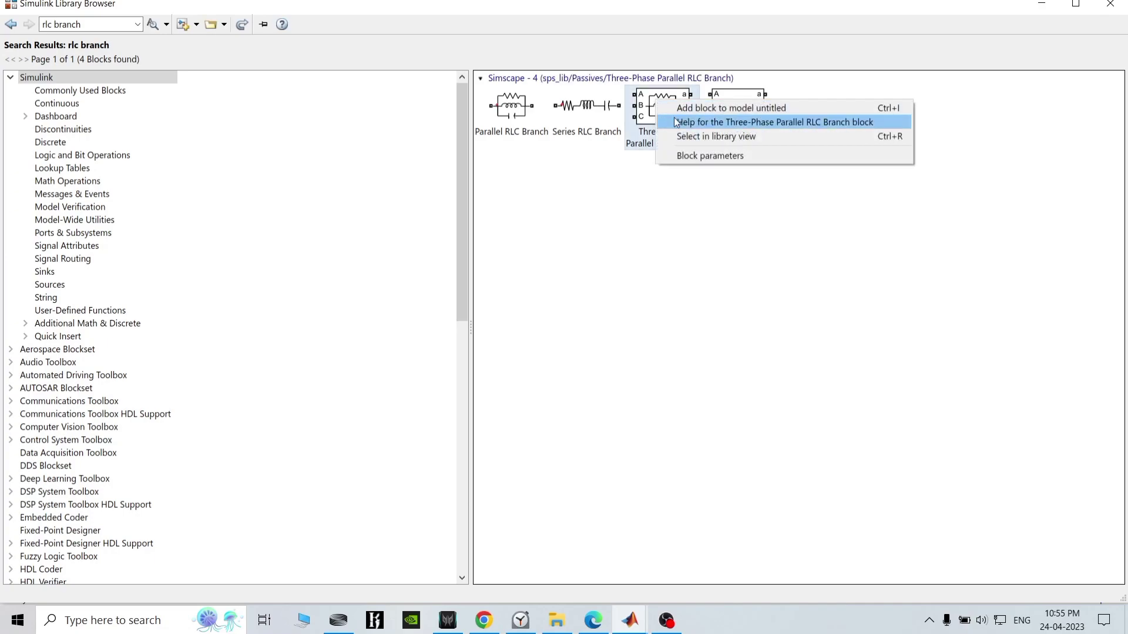
left_click(688, 109)
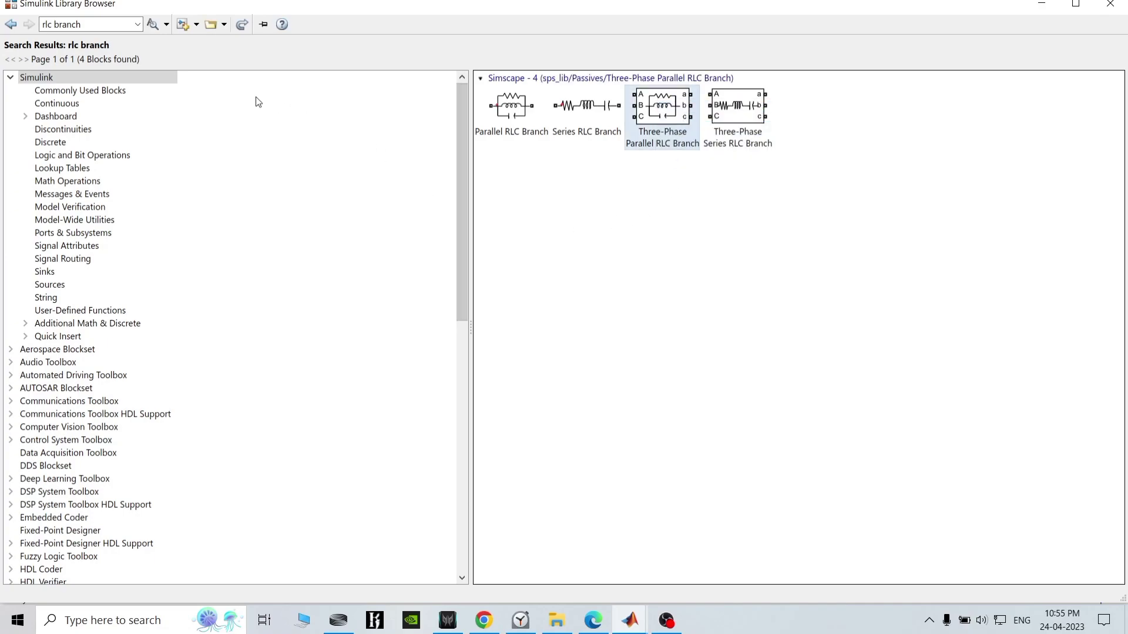
Search the library for "measurement" and add the Three-Phase V-I Measurement block to the model.
left_click(106, 23)
key("BackSpace")
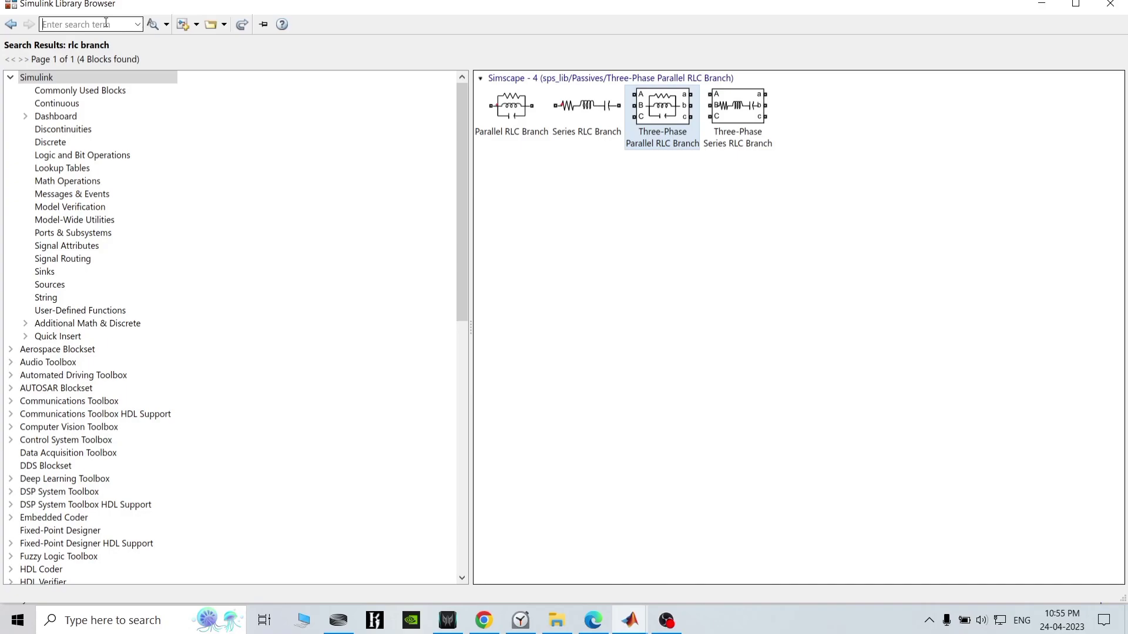
type("measur")
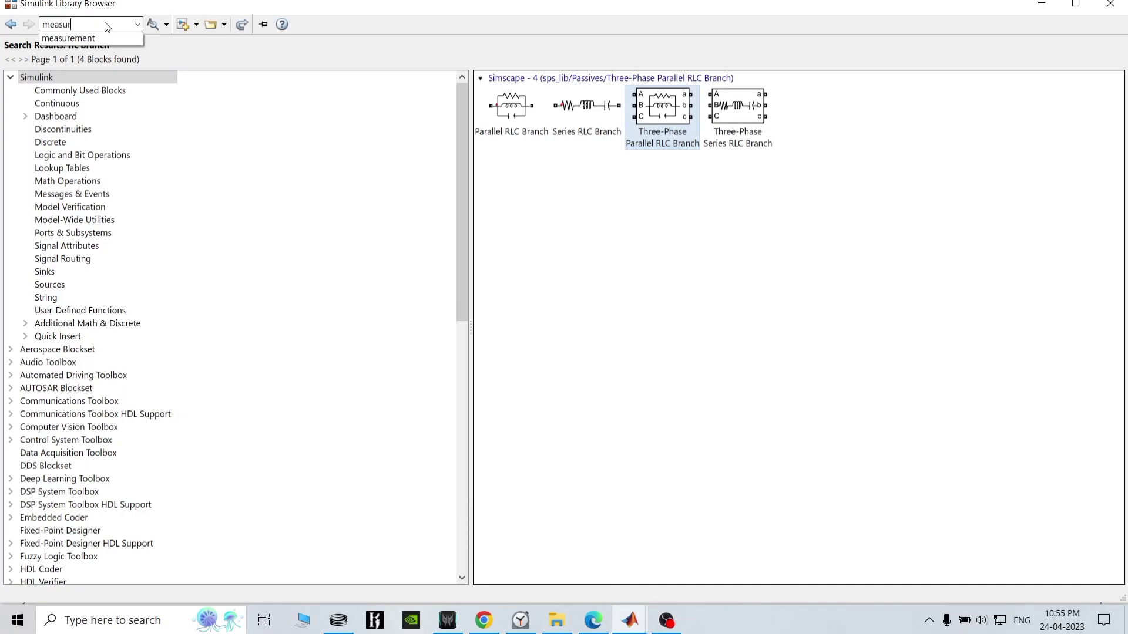
type("e")
key("Down")
key("Return")
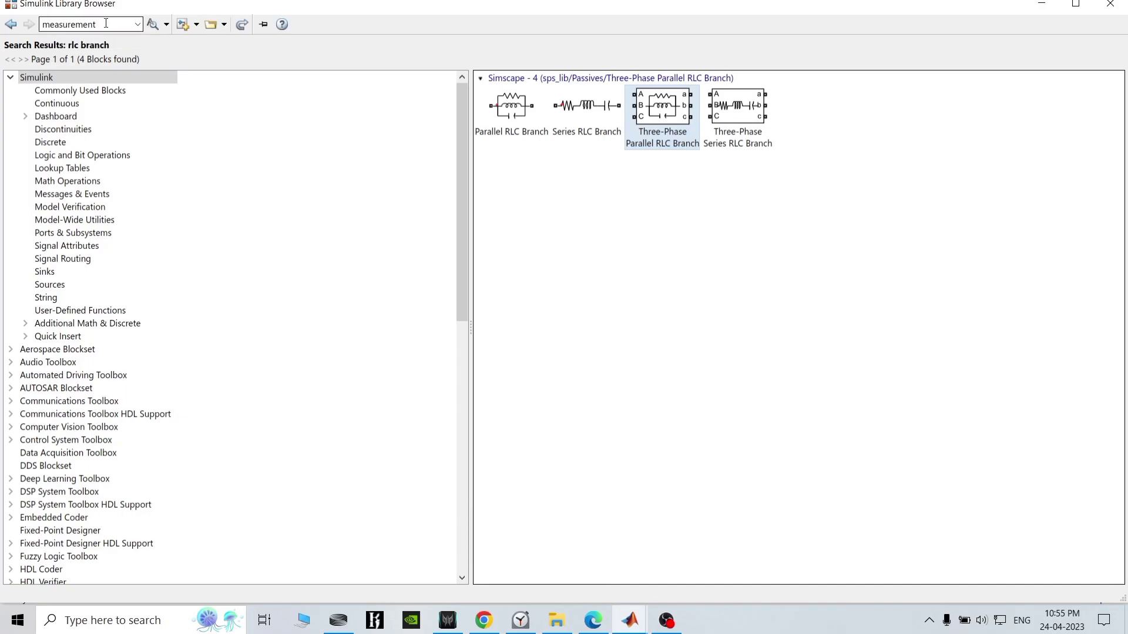
key("Return")
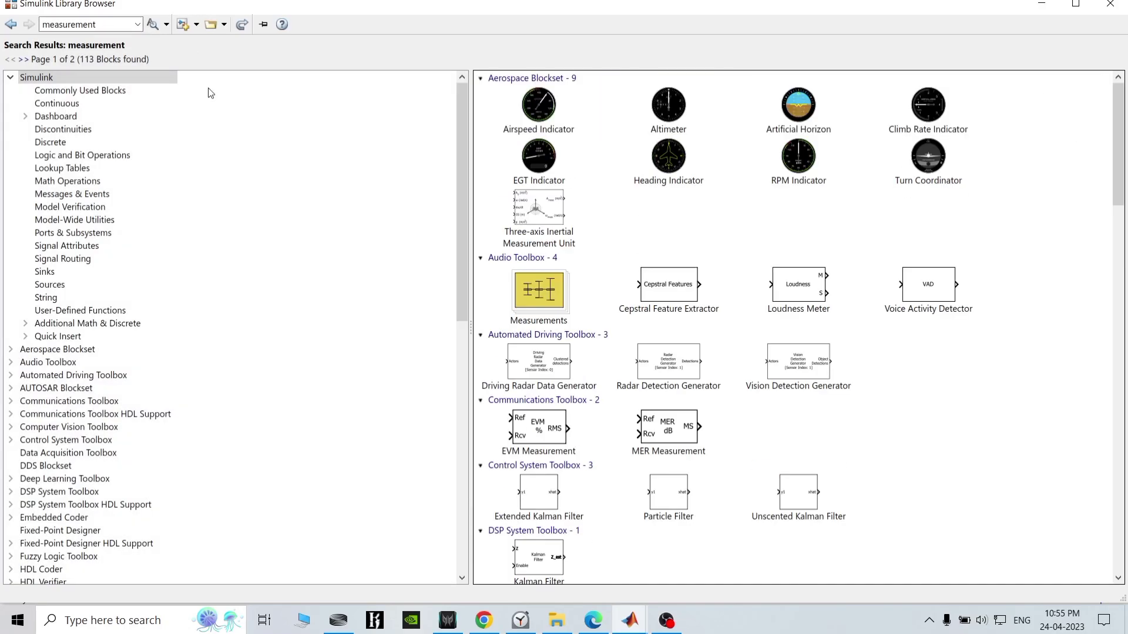
scroll(607, 427, "down", 7)
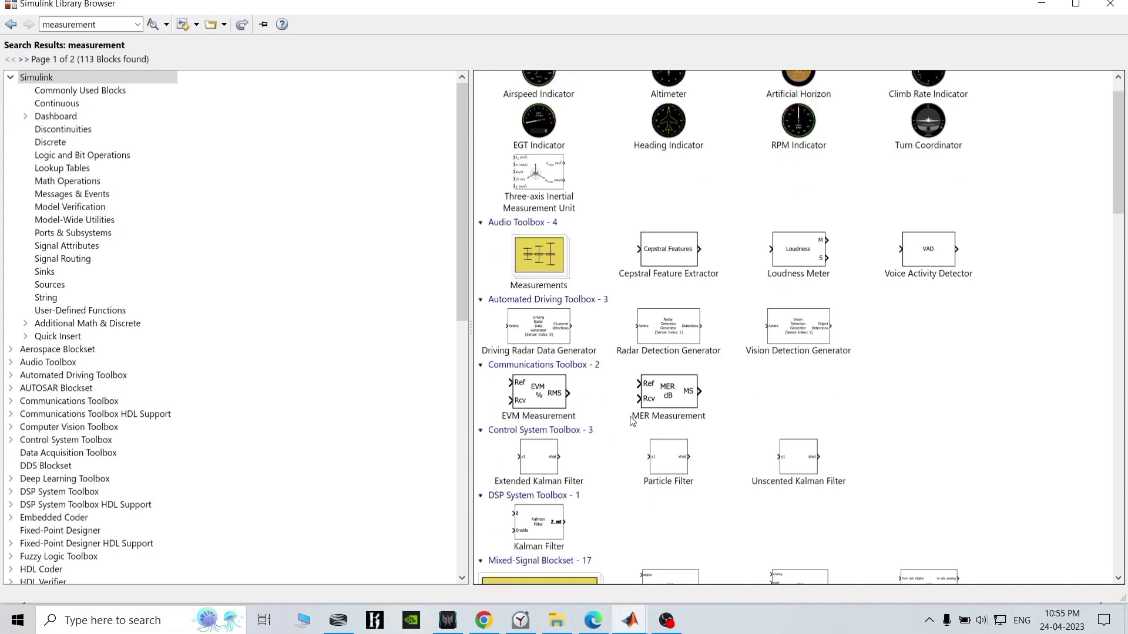
scroll(630, 421, "down", 12)
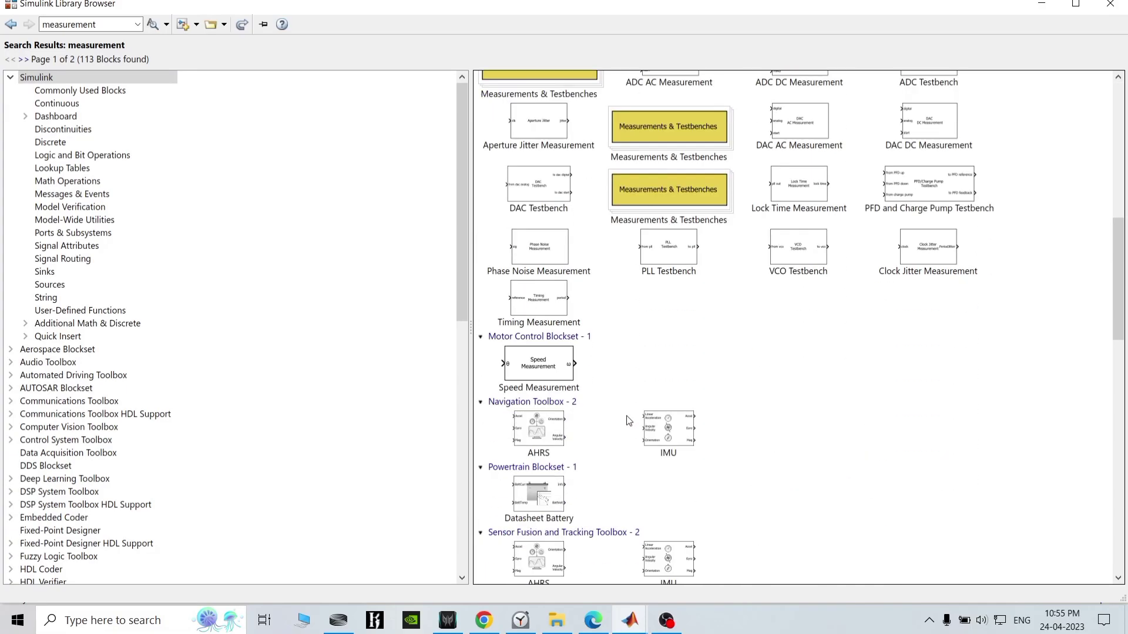
scroll(623, 411, "down", 2)
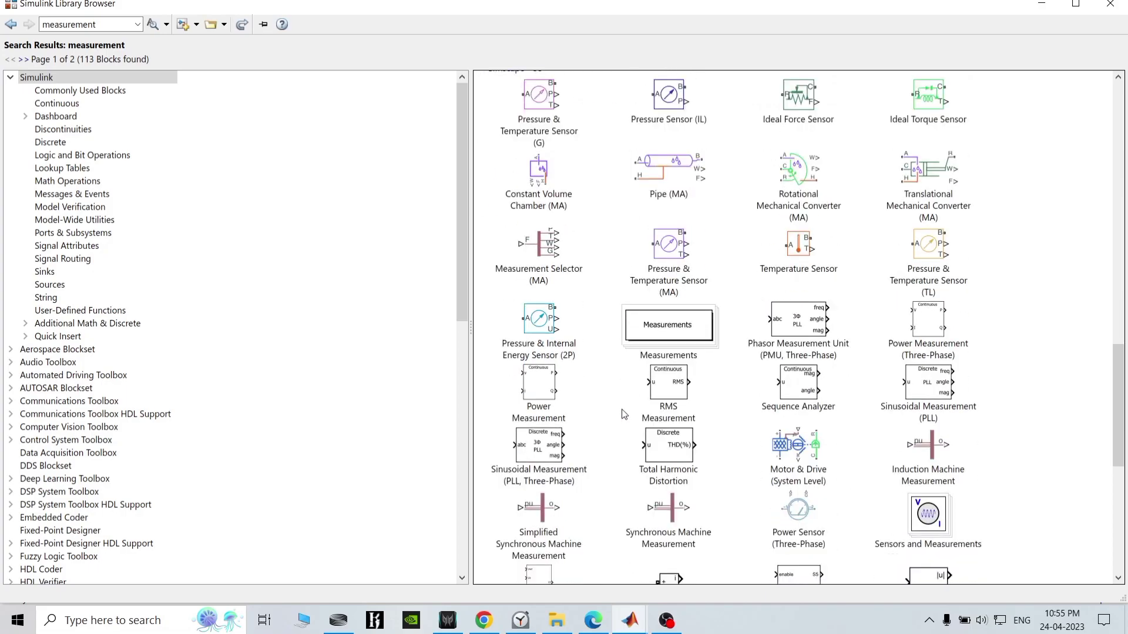
scroll(624, 414, "down", 4)
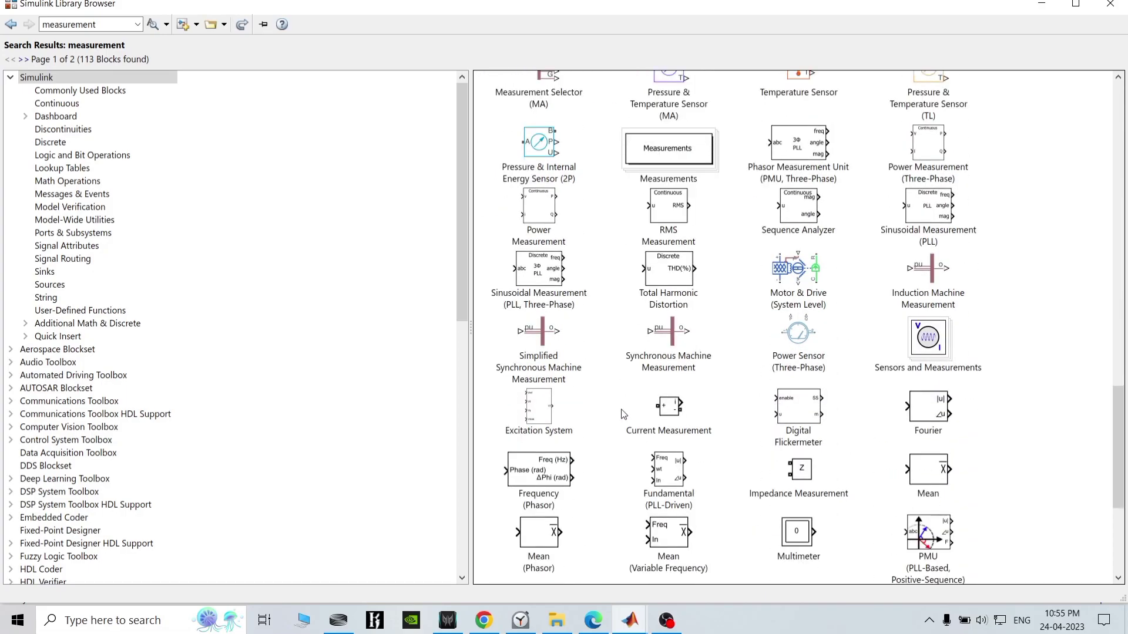
scroll(621, 415, "down", 4)
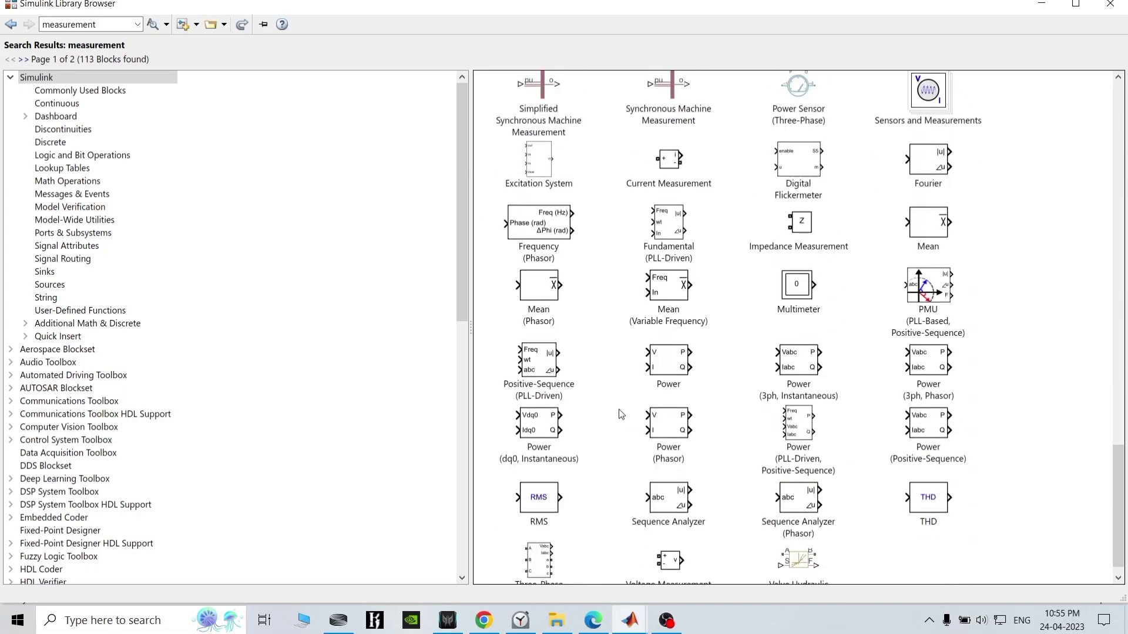
scroll(714, 432, "down", 1)
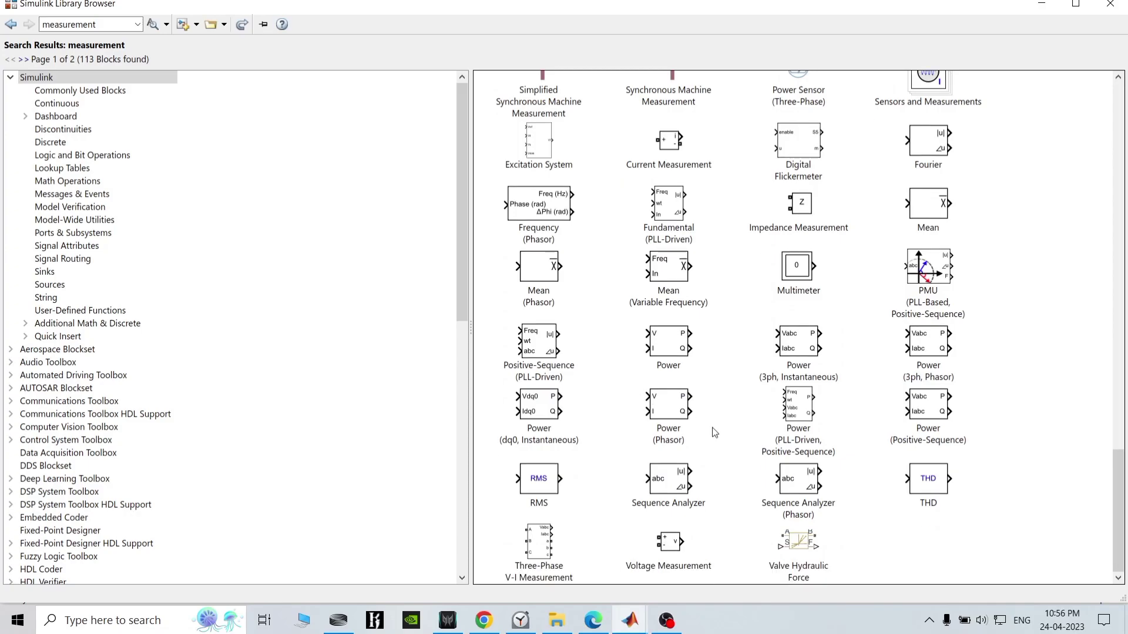
right_click(538, 544)
left_click(576, 548)
Search the library for "scope", add the Scope from Simulink's Commonly Used Blocks to the model, and close the library browser.
double_click(108, 26)
key("BackSpace")
type("scope")
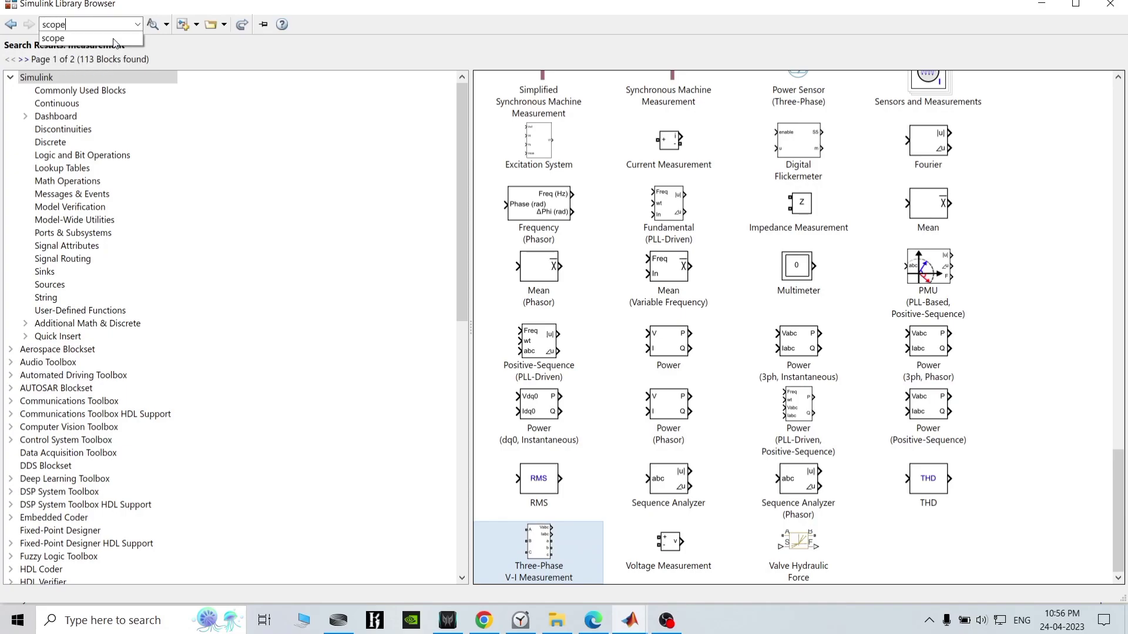
left_click(114, 39)
key("Return")
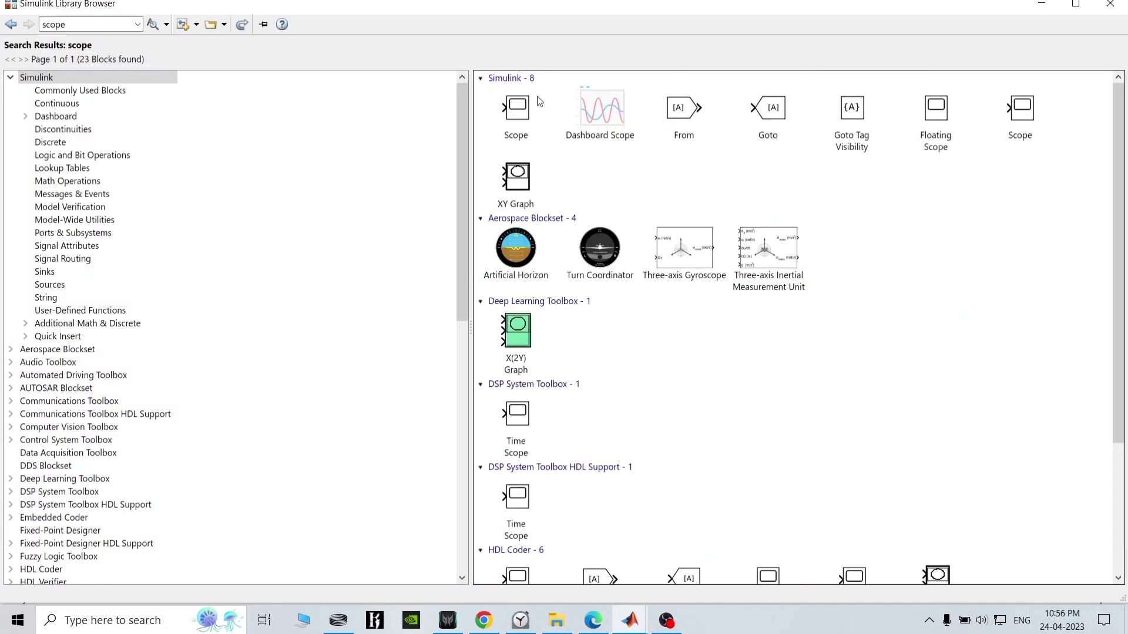
left_click(506, 120)
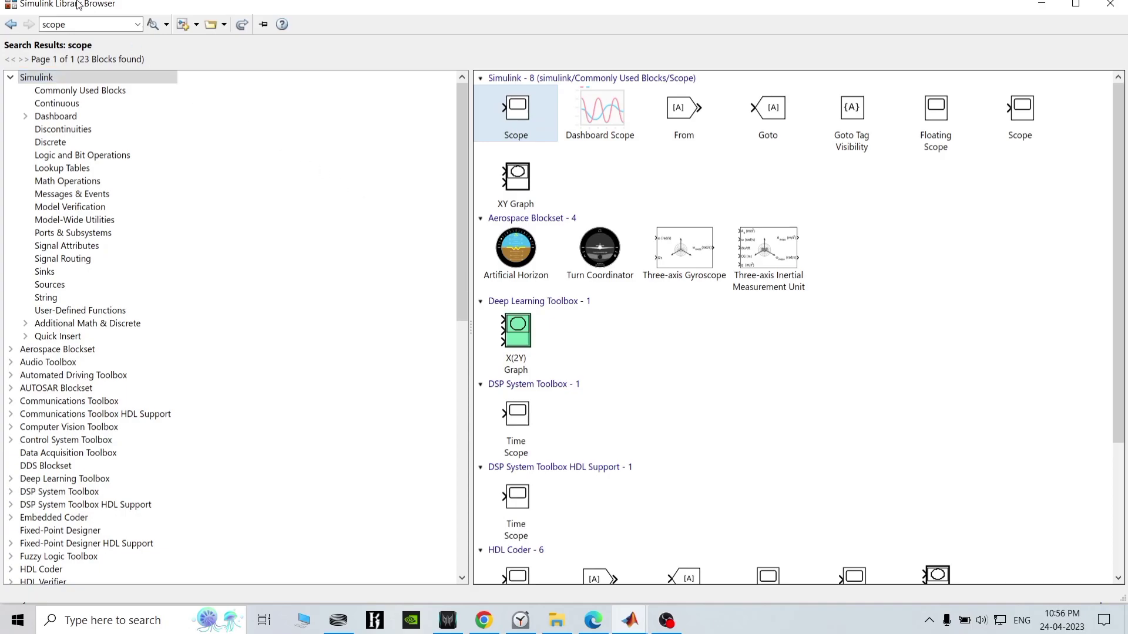
left_click(1121, 5)
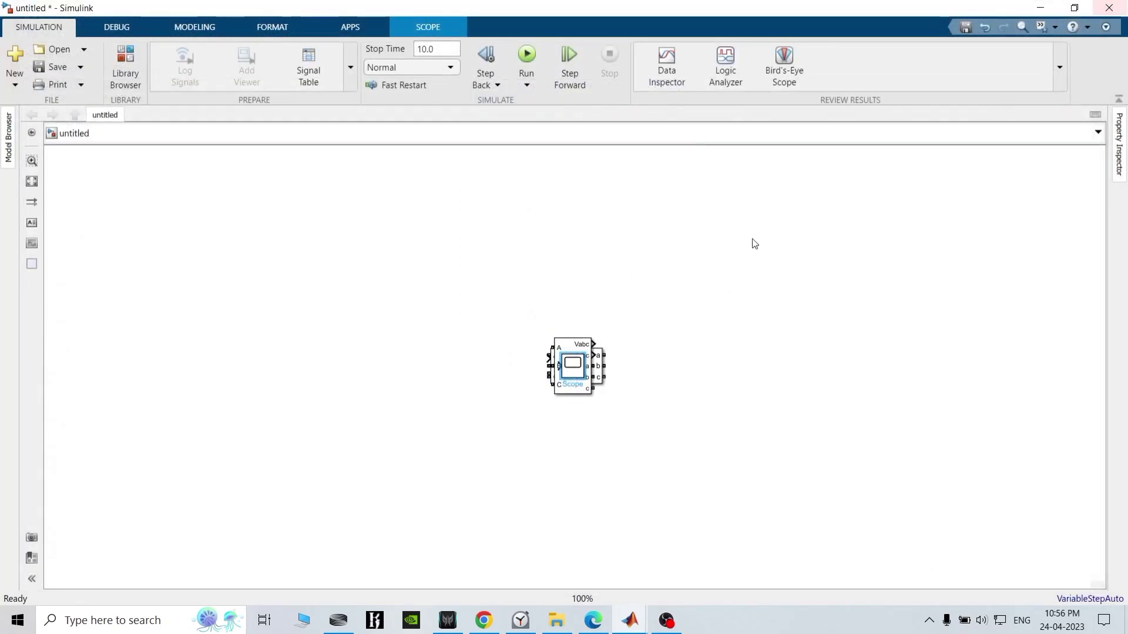
Pull the stacked blocks apart on the canvas so the sources, Mosfet, RLC branch, V-I measurement and Scope stand separately.
left_click_drag(573, 368, 790, 360)
left_click(584, 360)
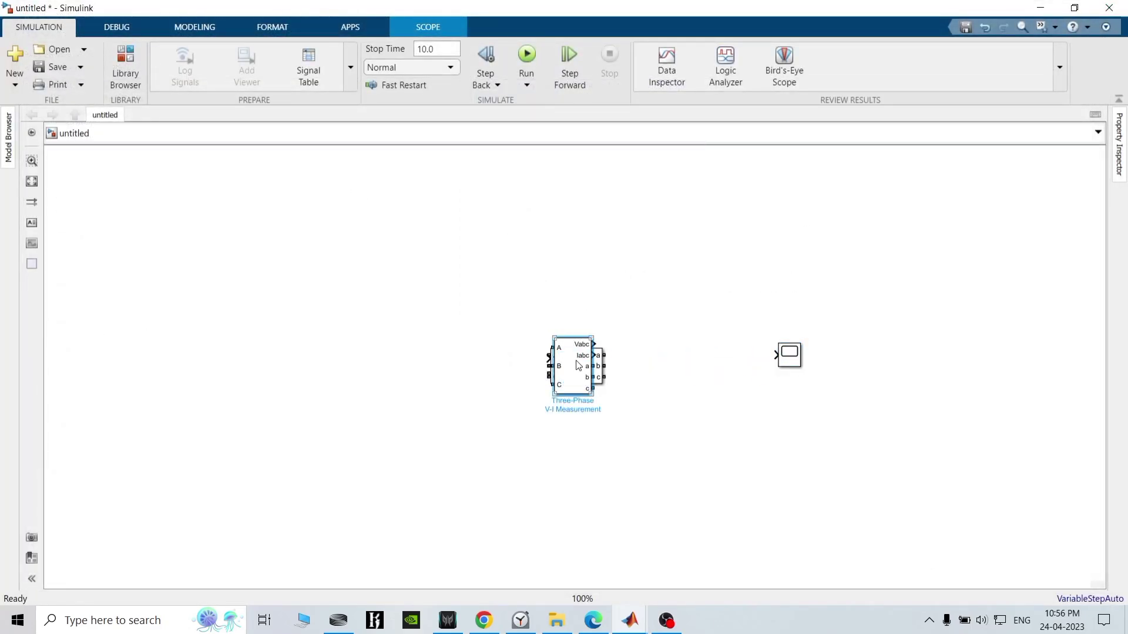
left_click_drag(584, 360, 533, 248)
left_click(573, 369)
left_click_drag(573, 369, 448, 340)
left_click_drag(572, 369, 297, 367)
left_click(449, 338)
left_click_drag(450, 338, 756, 449)
left_click_drag(572, 367, 446, 381)
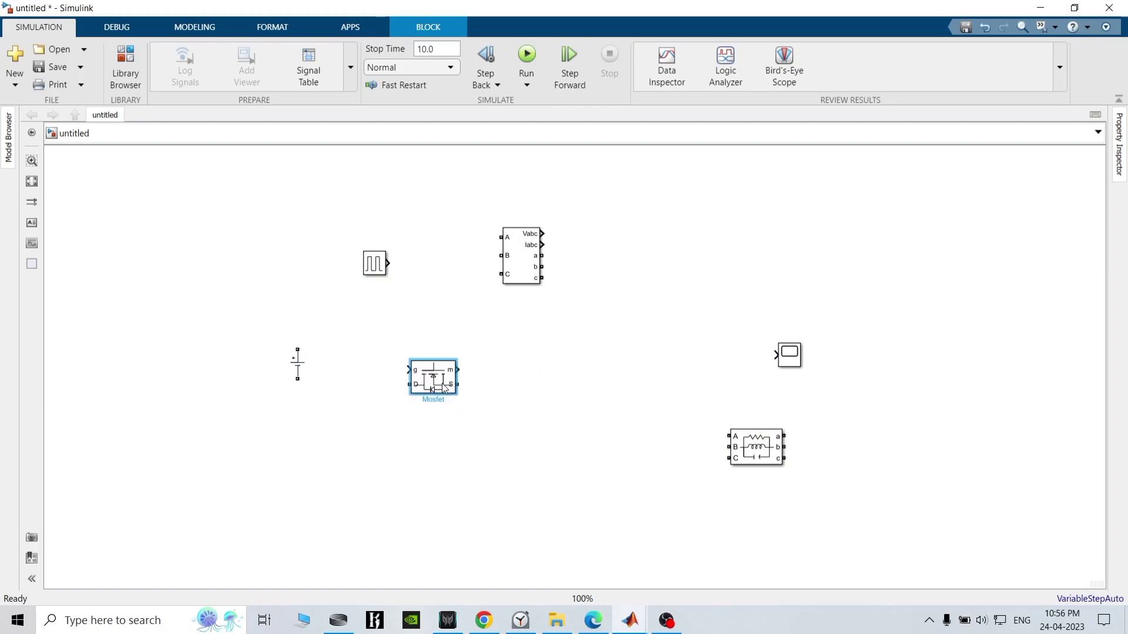
Move the Three-Phase V-I Measurement, RLC branch and Scope blocks farther from the Mosfet, toward the far right of the model.
left_click(527, 262)
left_click_drag(528, 258, 939, 248)
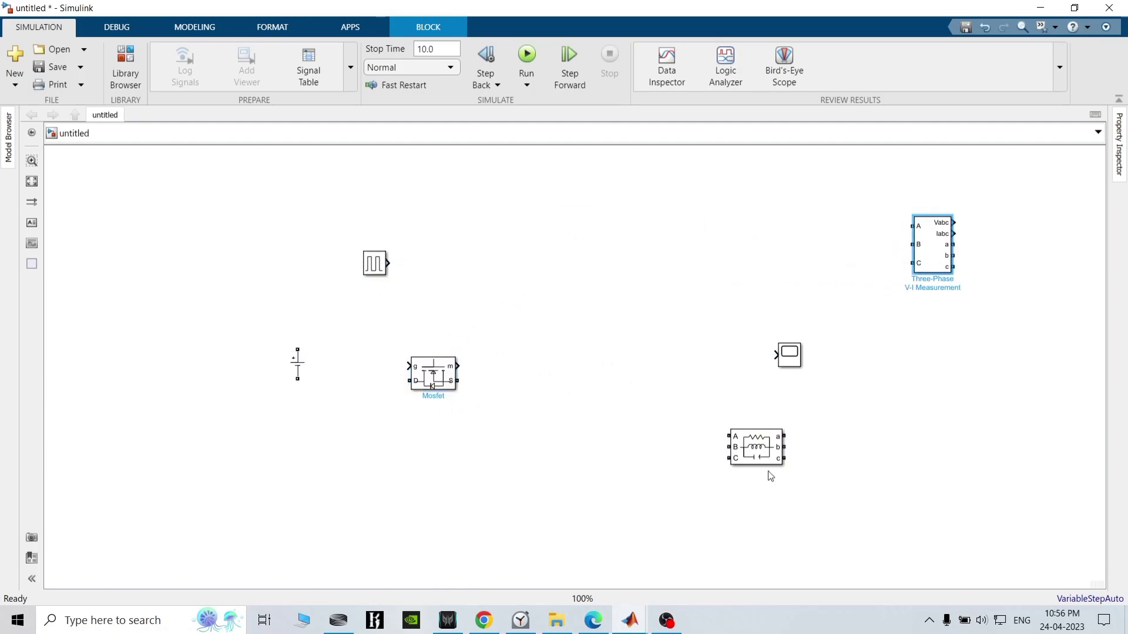
left_click_drag(758, 447, 857, 480)
left_click_drag(789, 356, 961, 367)
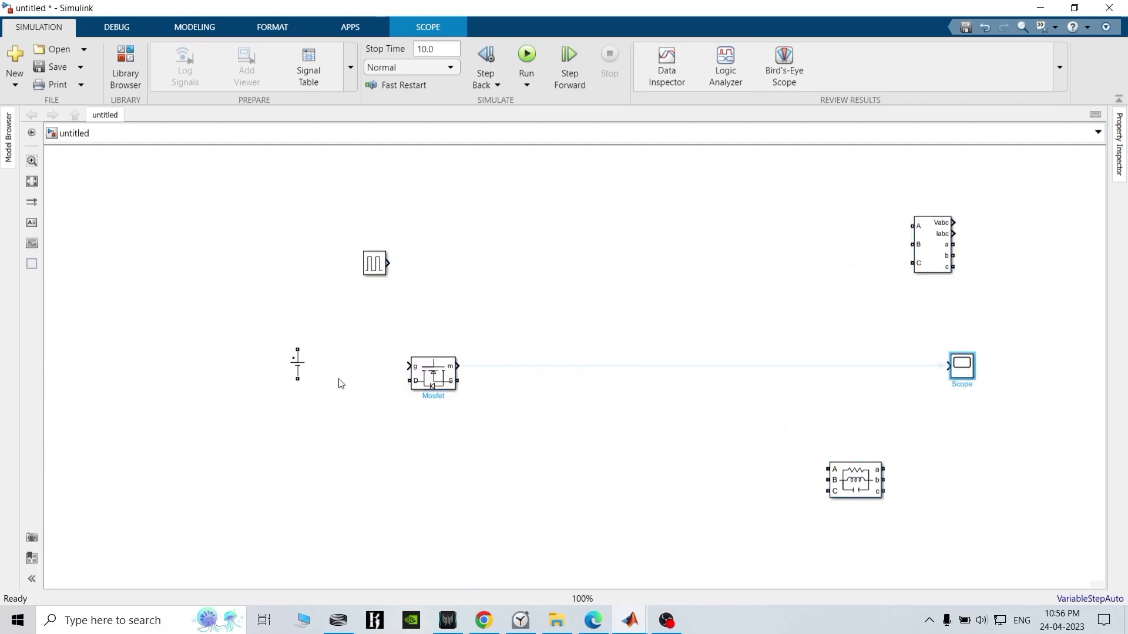
Move the Mosfet block slightly up and rotate it 90° clockwise so its drain faces up and its source down.
left_click_drag(430, 372, 441, 339)
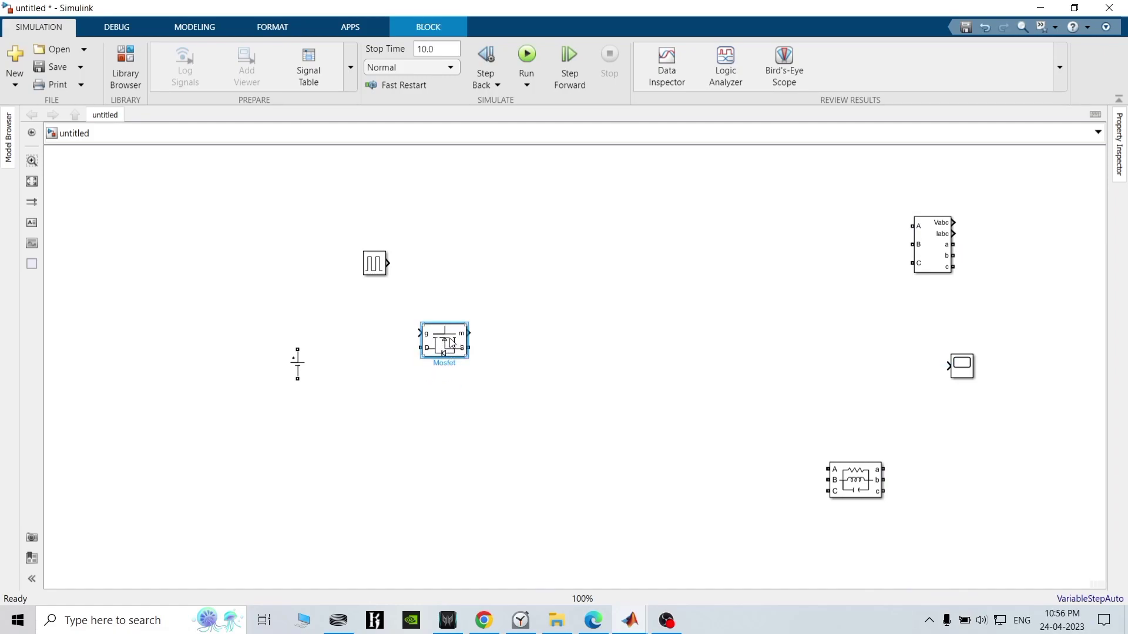
key("ctrl+r")
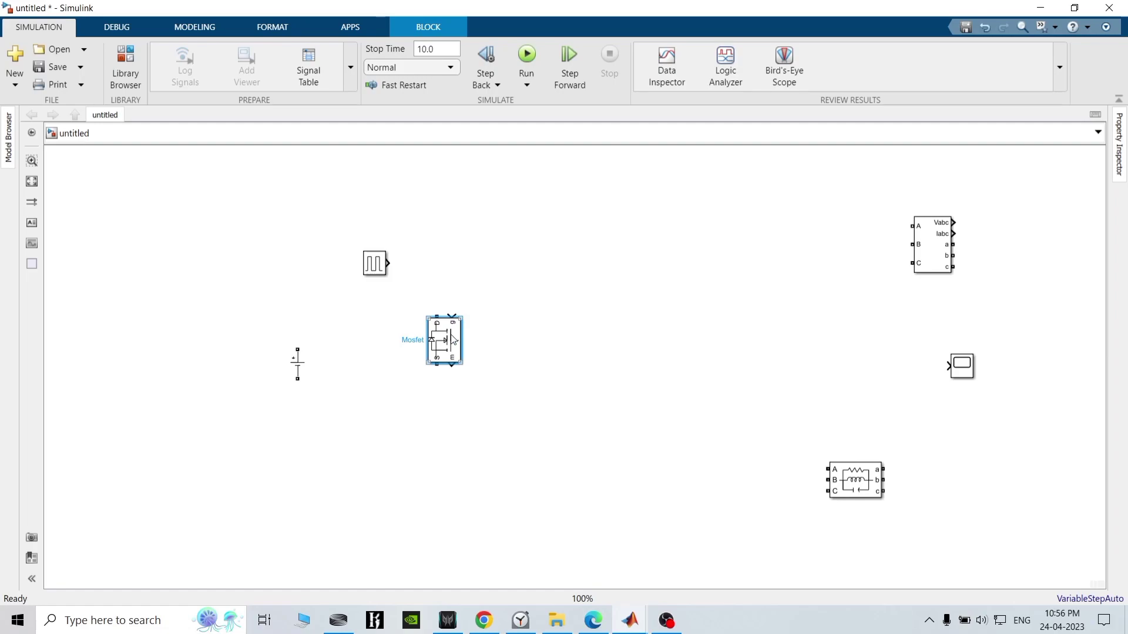
scroll(452, 340, "up", 8)
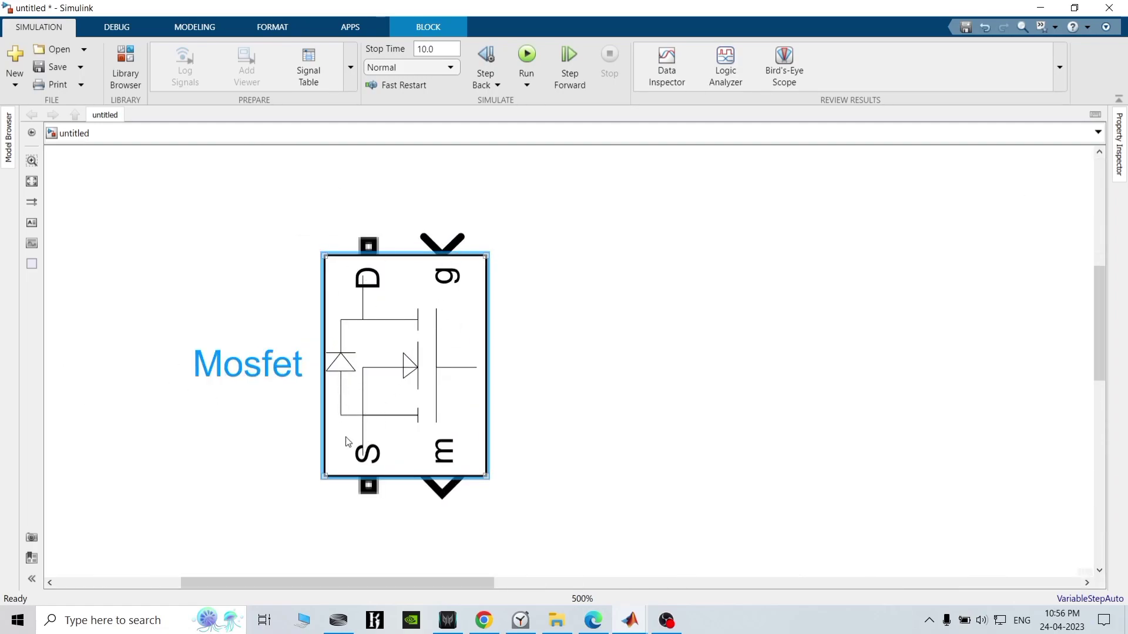
Turn off Show measurement port in the Mosfet's block parameters and apply the change.
double_click(429, 351)
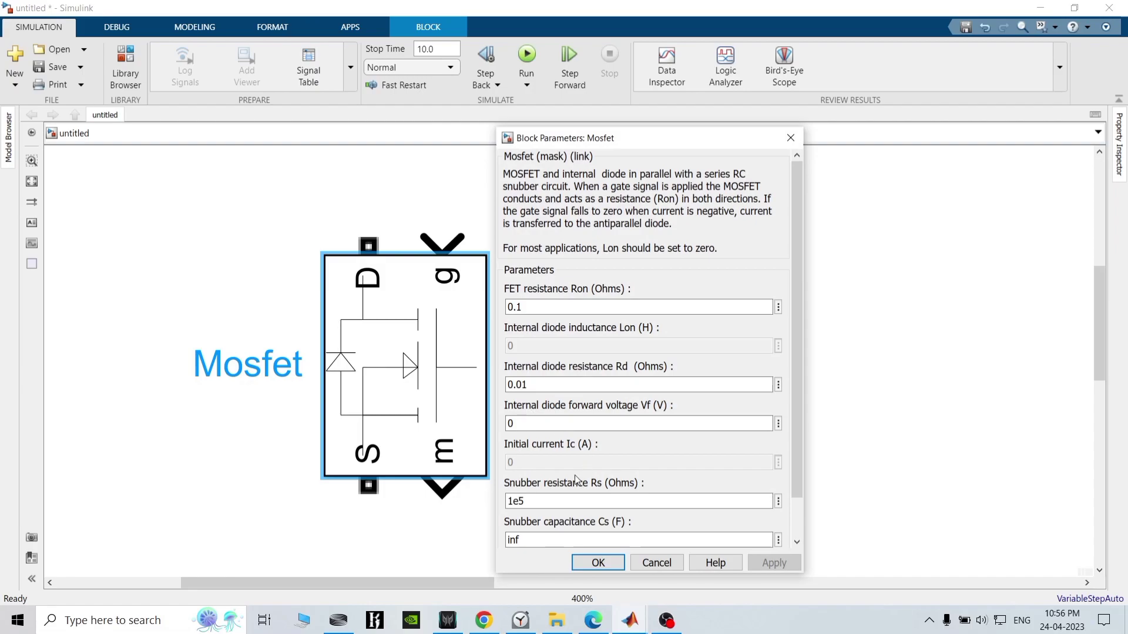
scroll(586, 472, "down", 2)
left_click(243, 315)
double_click(383, 359)
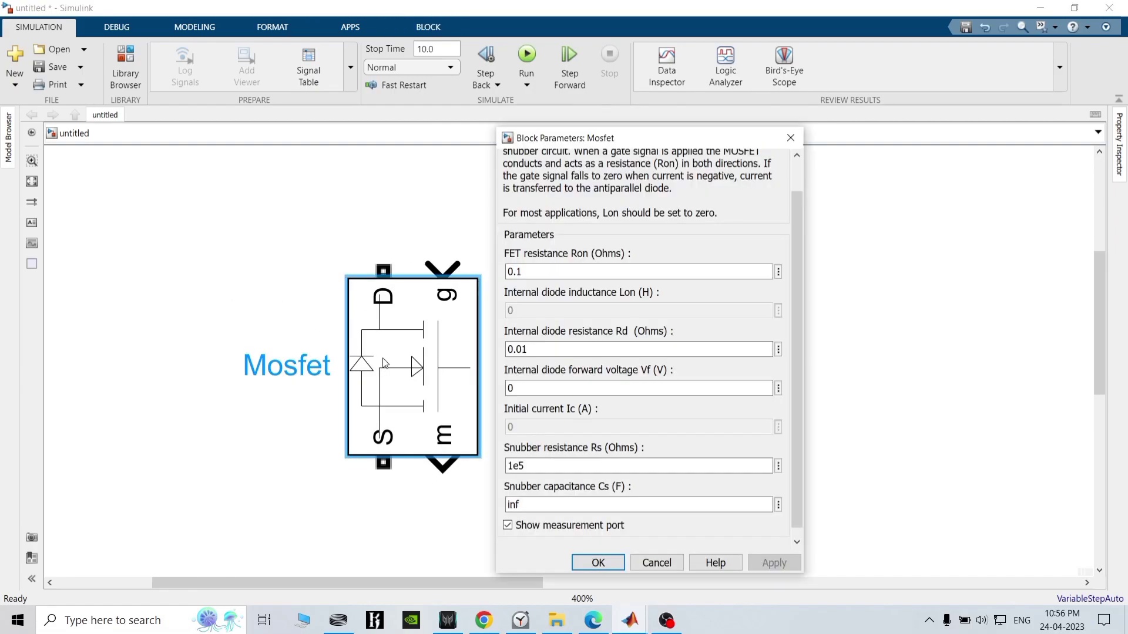
scroll(587, 382, "down", 1)
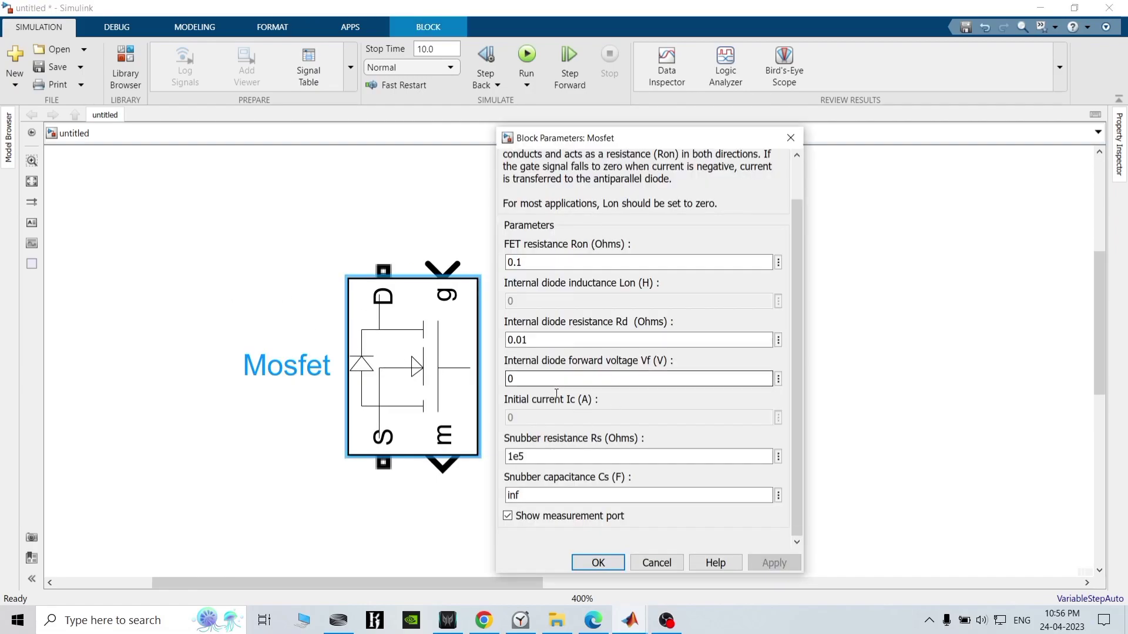
left_click(506, 517)
scroll(621, 325, "up", 1)
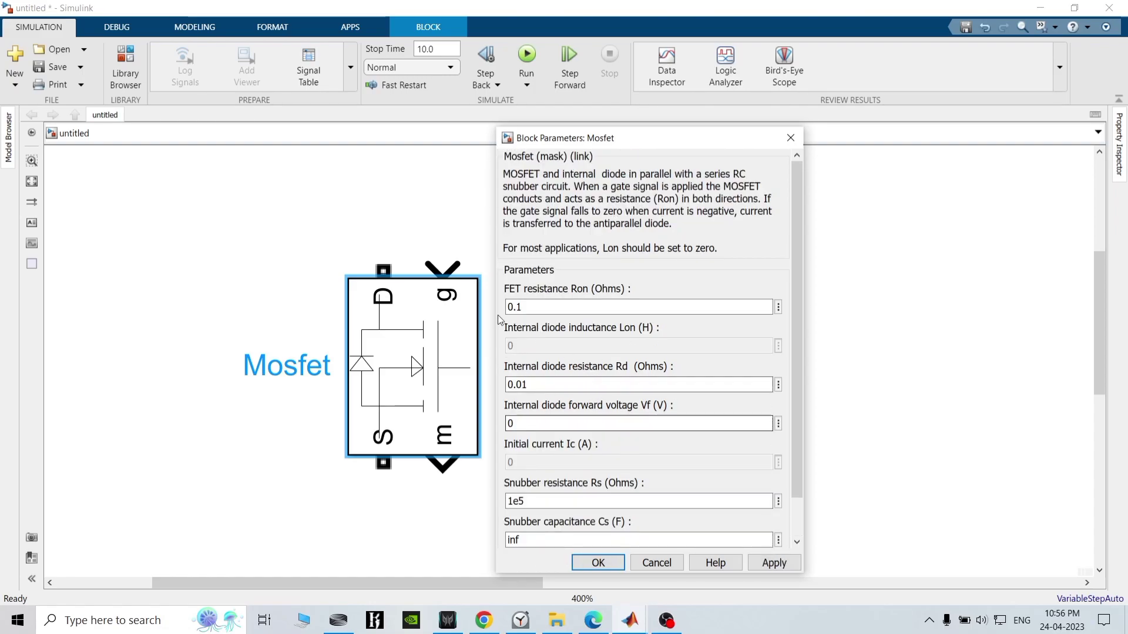
left_click(608, 565)
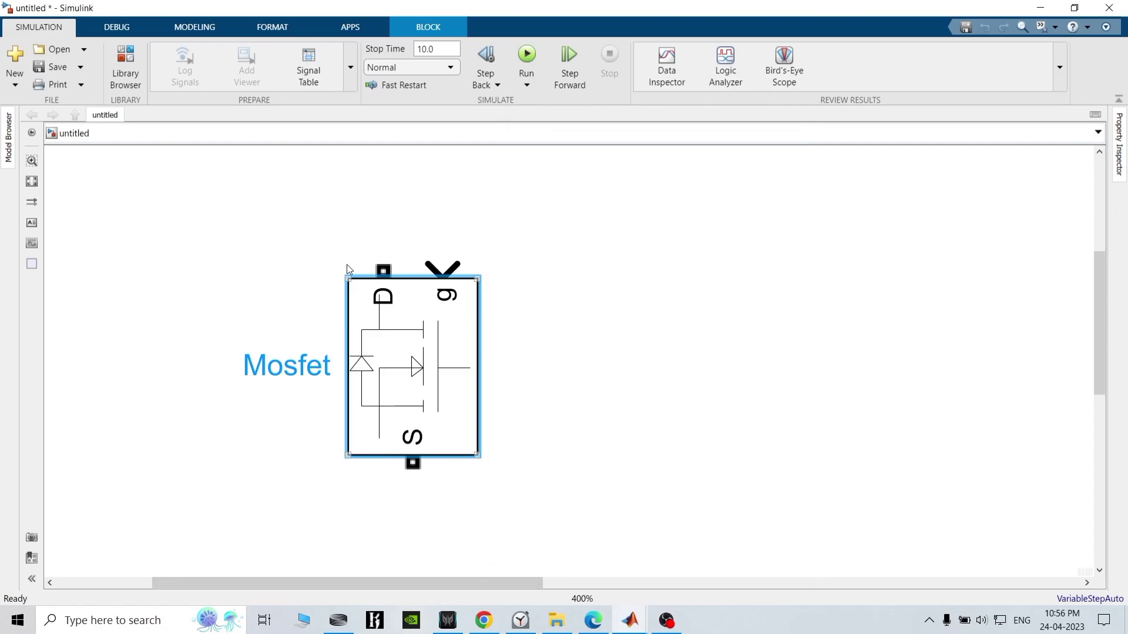
Review the Mosfet's block parameters, from FET resistance and internal diode values down to the snubber resistance and capacitance.
double_click(409, 403)
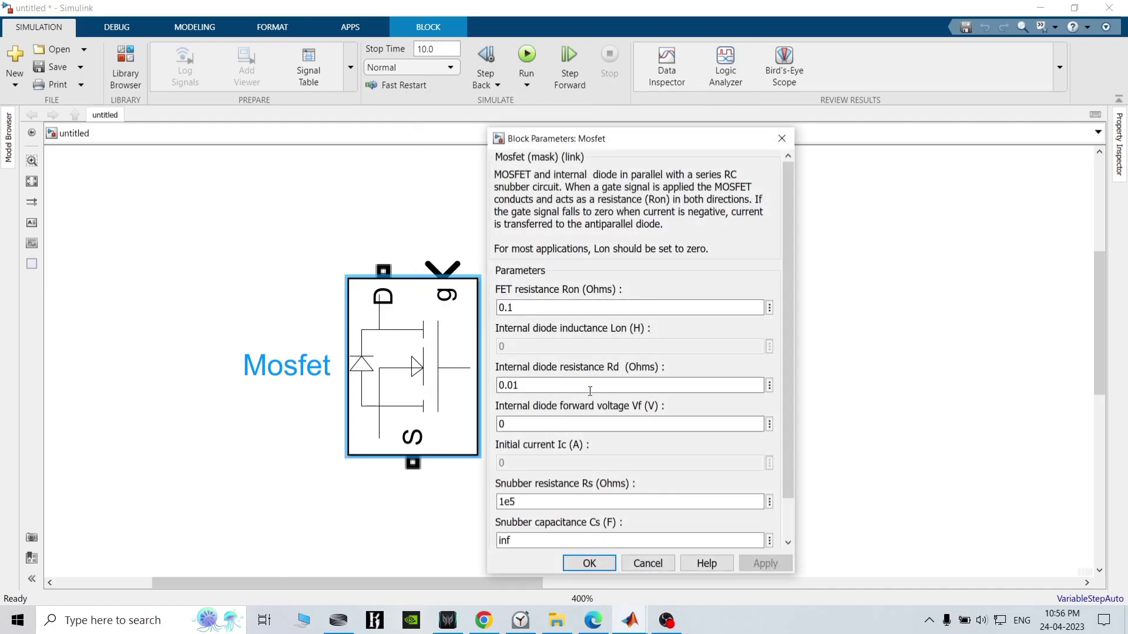
scroll(589, 385, "down", 1)
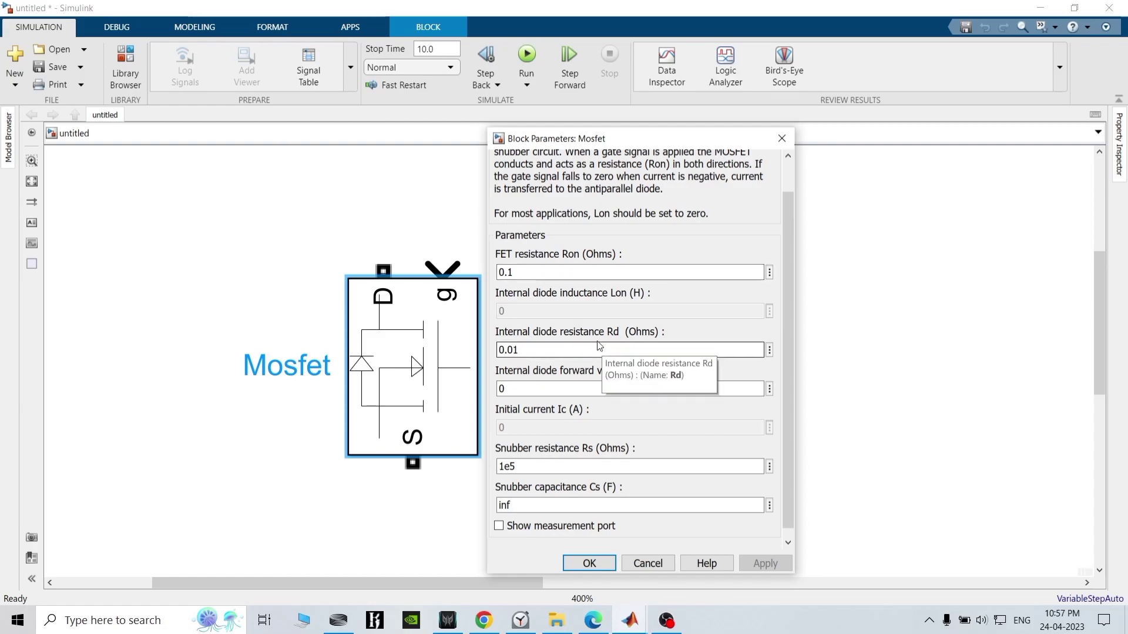
scroll(569, 466, "down", 1)
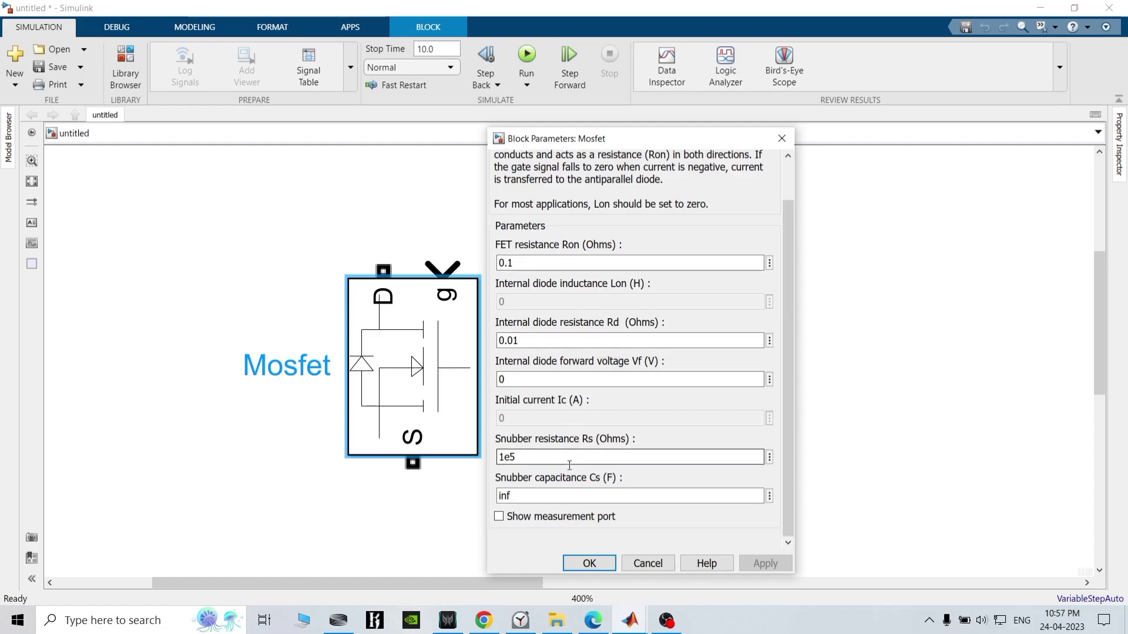
scroll(563, 364, "up", 3)
scroll(571, 258, "down", 3)
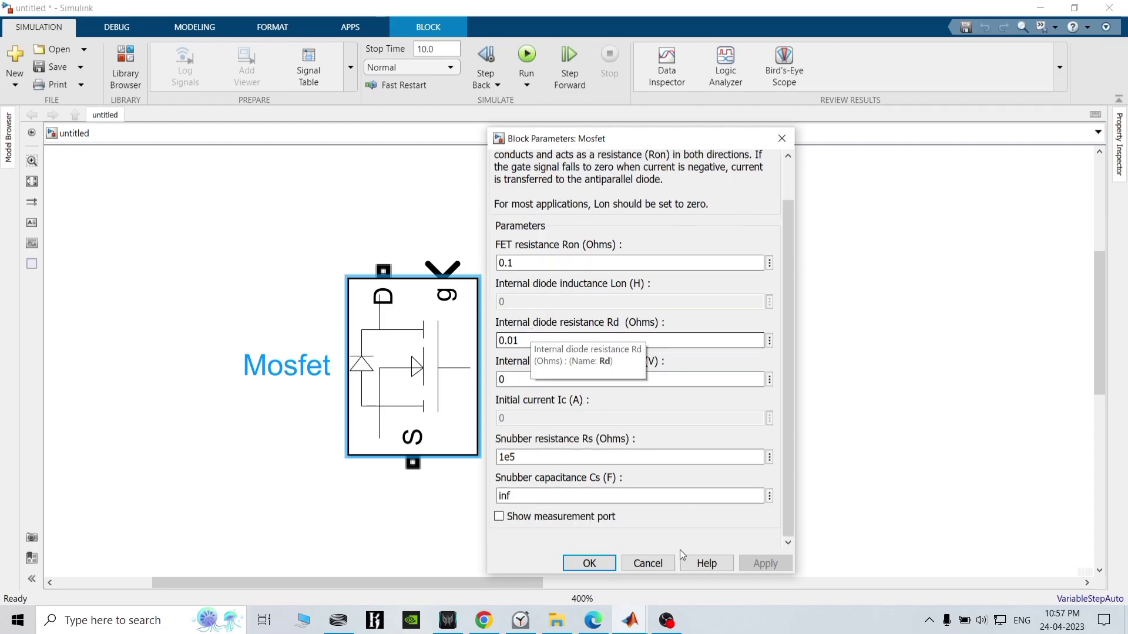
left_click(589, 563)
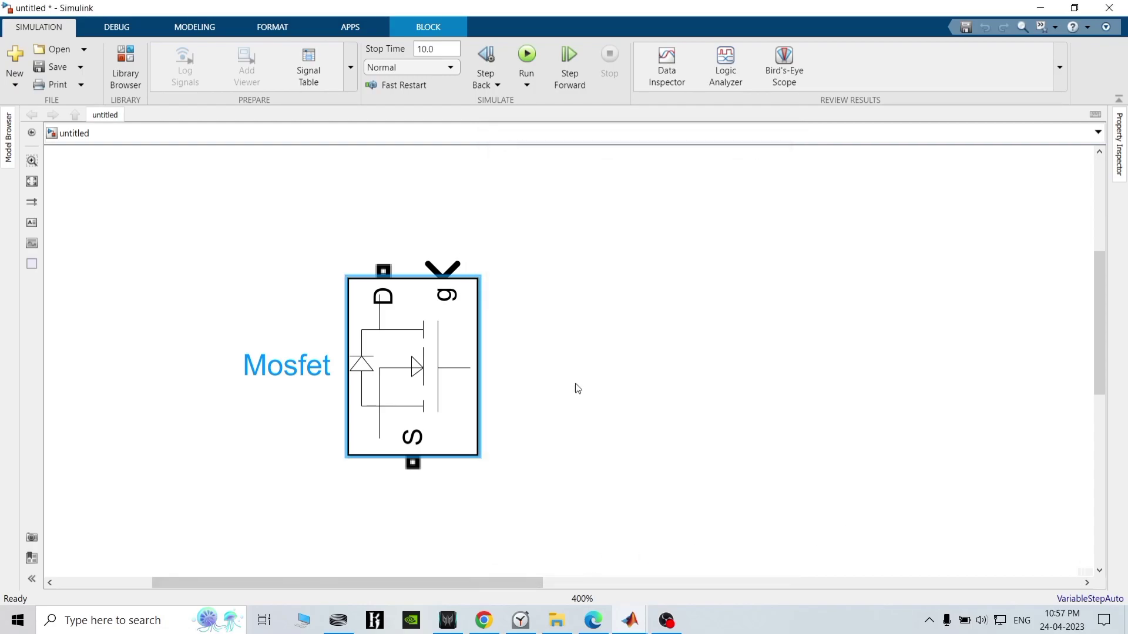
Consult the hand-drawn 3-phase inverter circuit (180° conduction mode) in the PDF in Microsoft Edge, and return to the Simulink model.
scroll(597, 383, "down", 1)
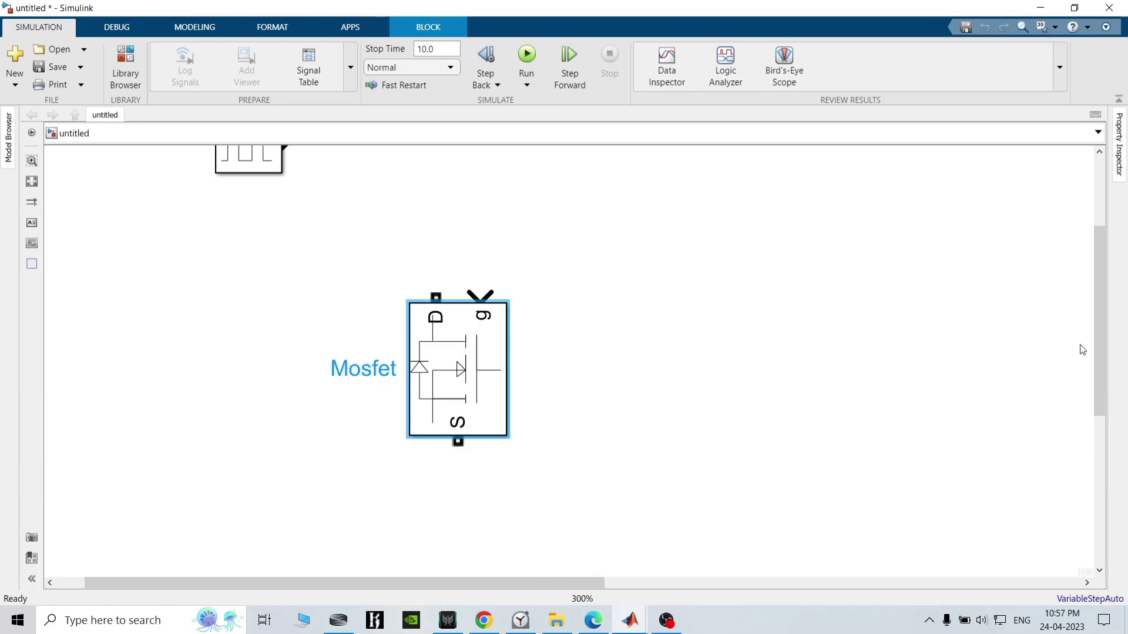
left_click_drag(1099, 350, 1106, 444)
scroll(830, 402, "up", 2)
scroll(722, 400, "down", 3)
scroll(722, 400, "down", 2)
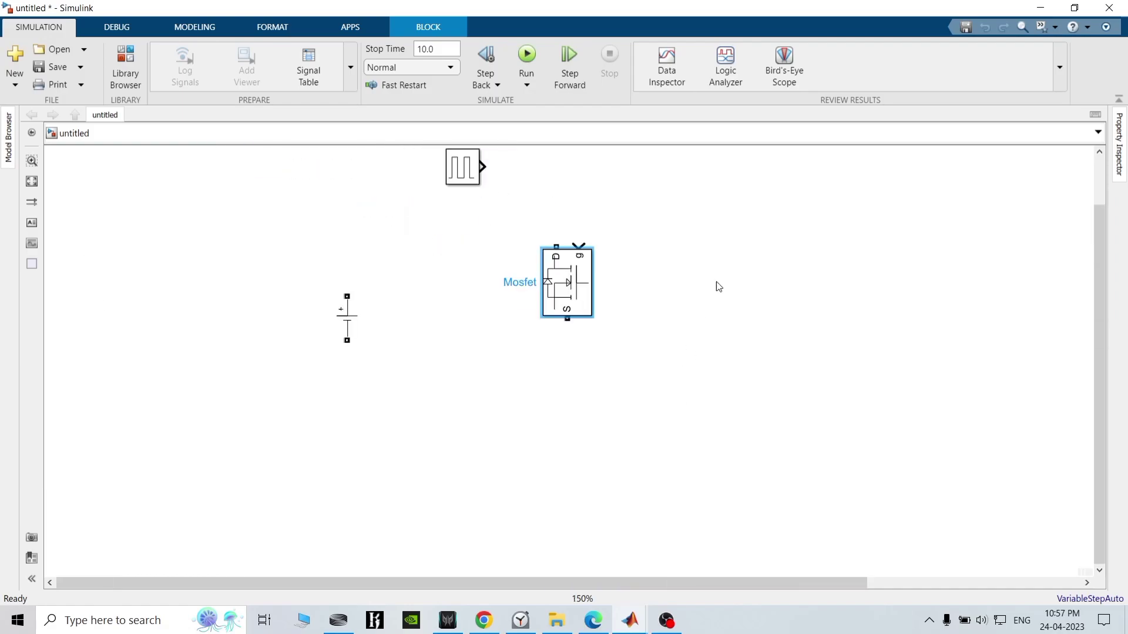
left_click_drag(806, 585, 832, 588)
left_click_drag(649, 583, 742, 583)
left_click(593, 620)
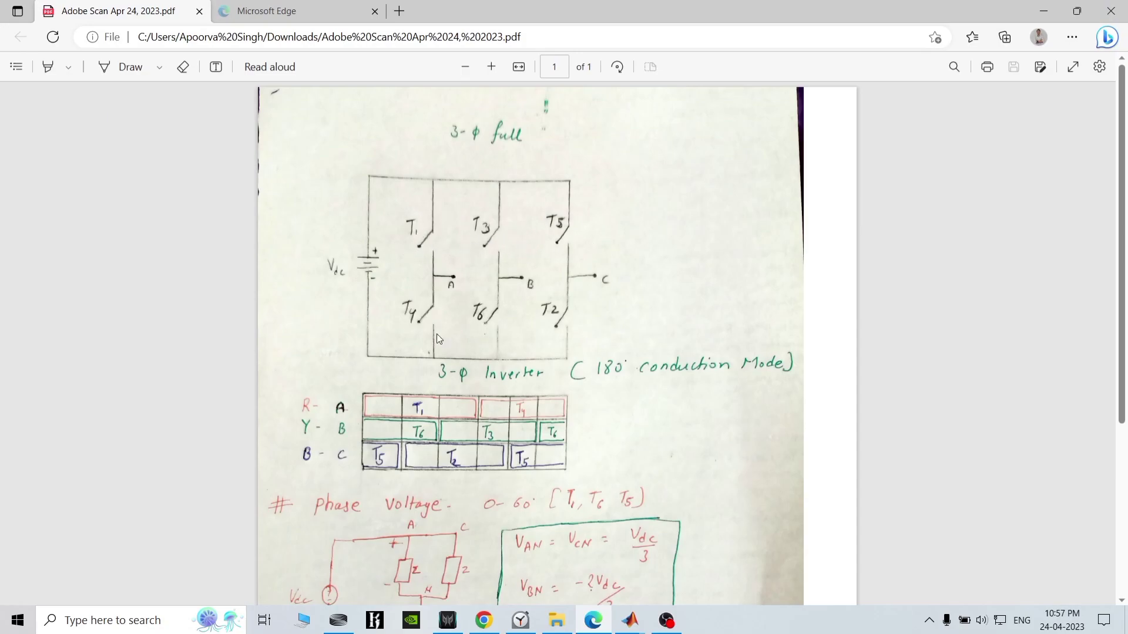
left_click(1043, 11)
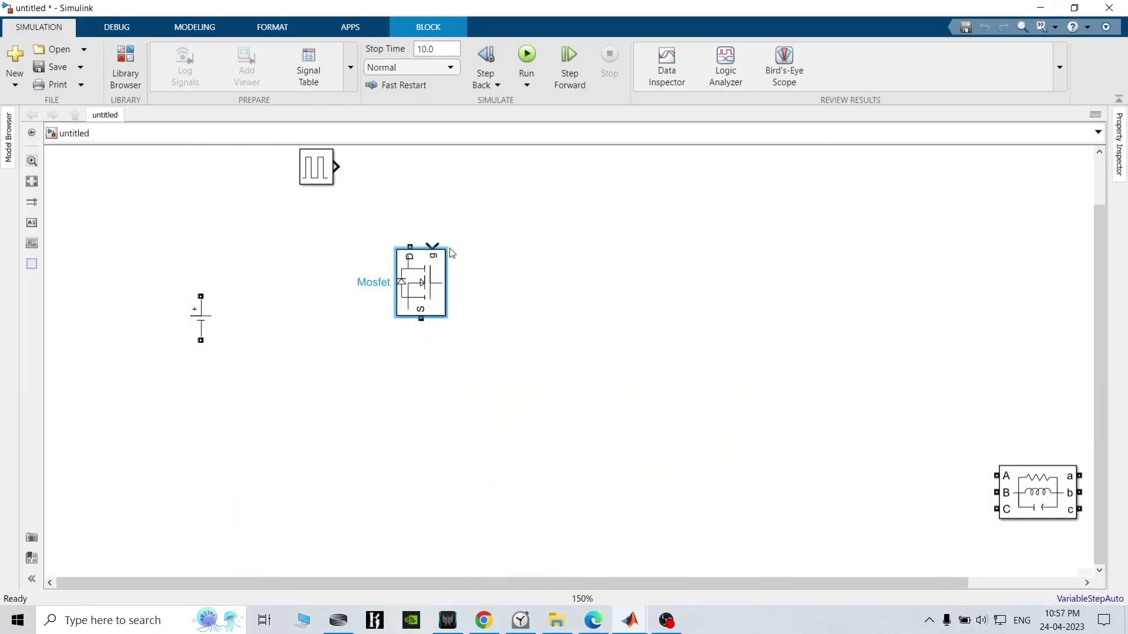
Nudge the Mosfet up, copy it, and place two copies beside it to form an evenly spaced row of three.
left_click_drag(427, 294, 427, 285)
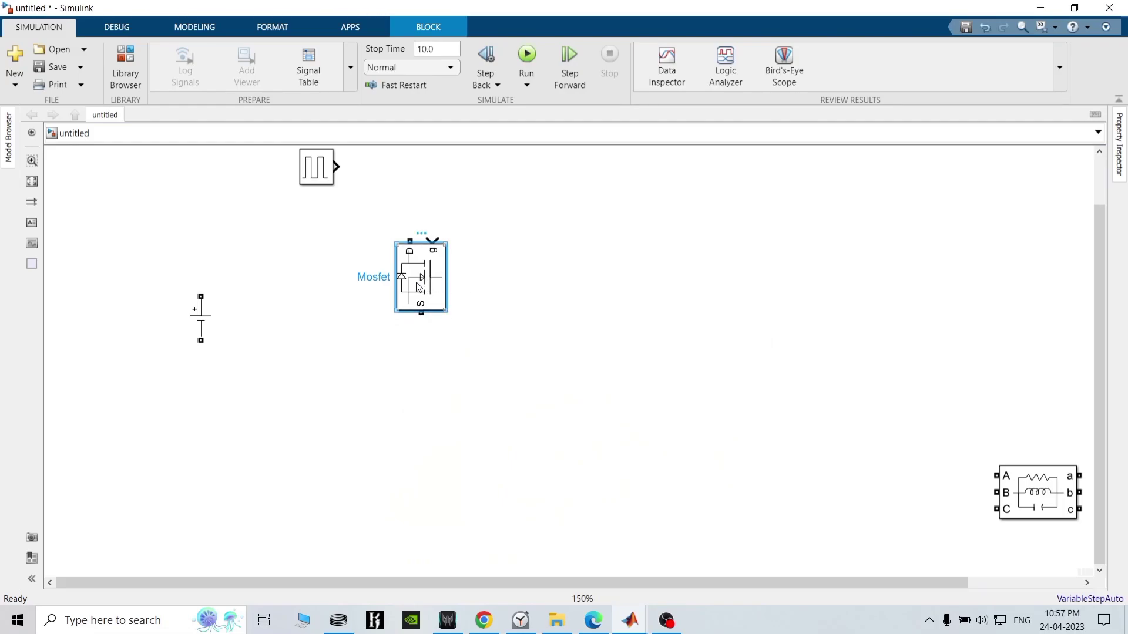
right_click(418, 286)
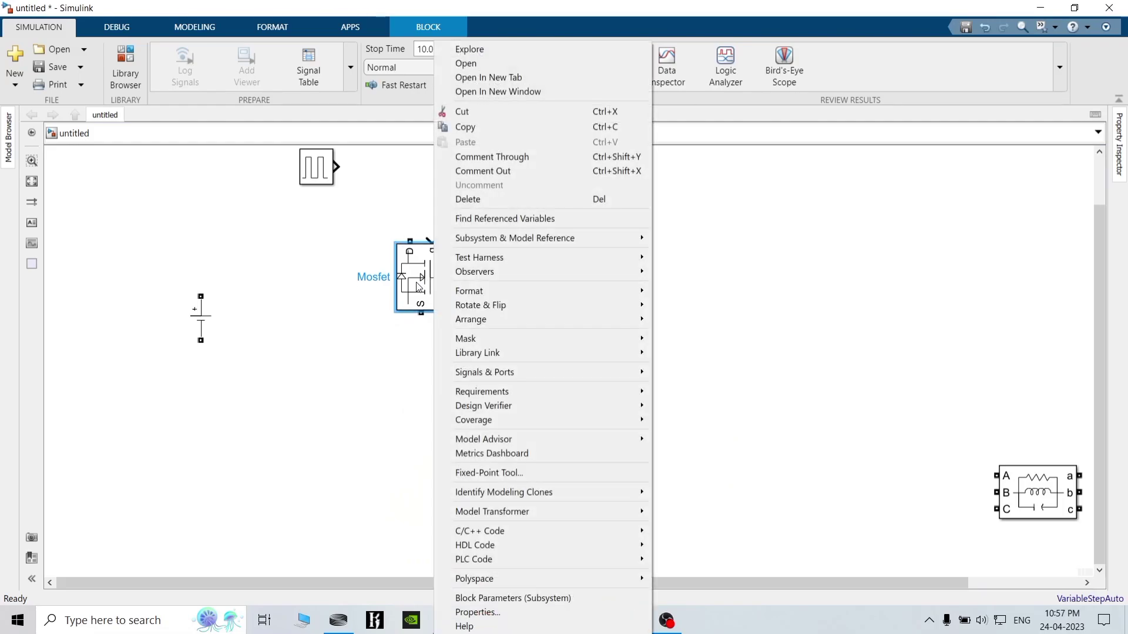
left_click(476, 128)
right_click(534, 257)
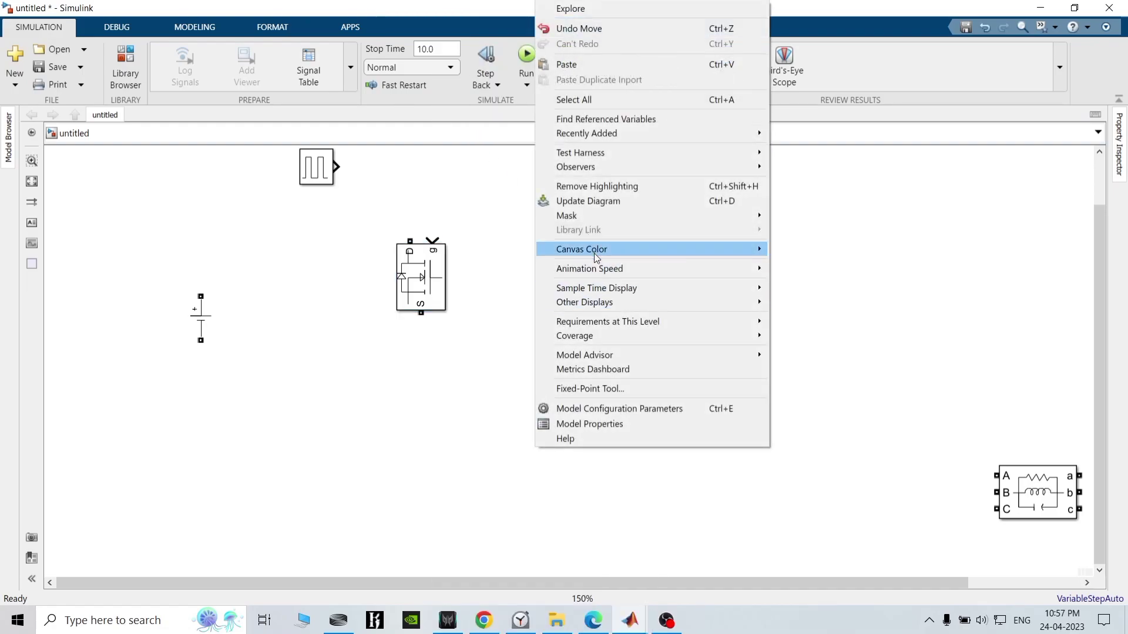
left_click(593, 64)
left_click_drag(545, 291, 528, 281)
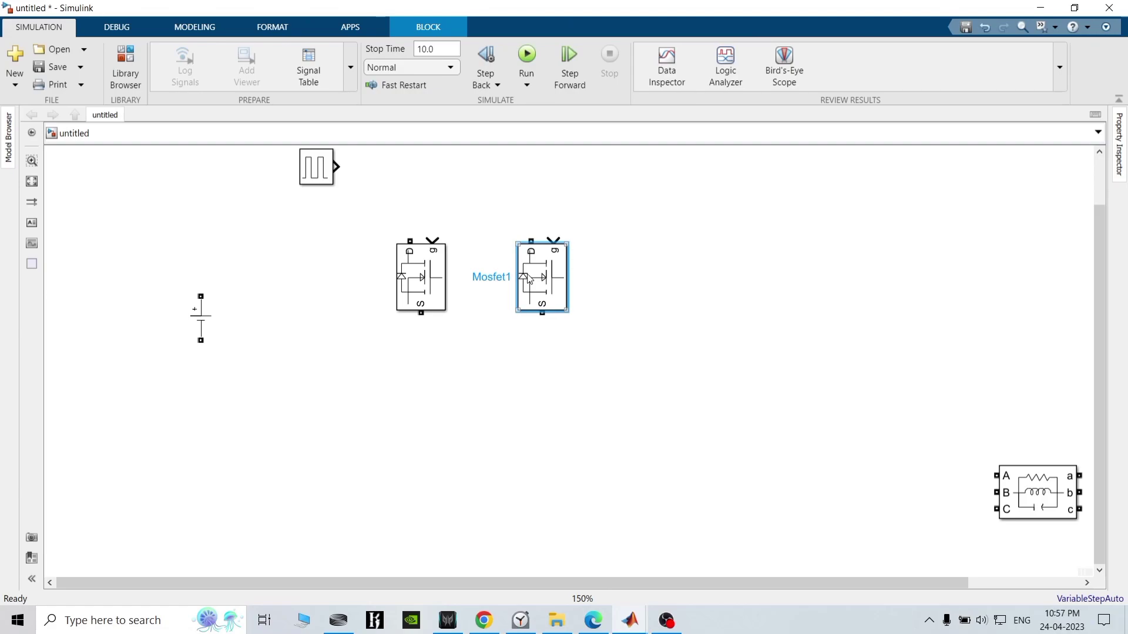
key("ctrl+v")
left_click_drag(578, 320, 663, 276)
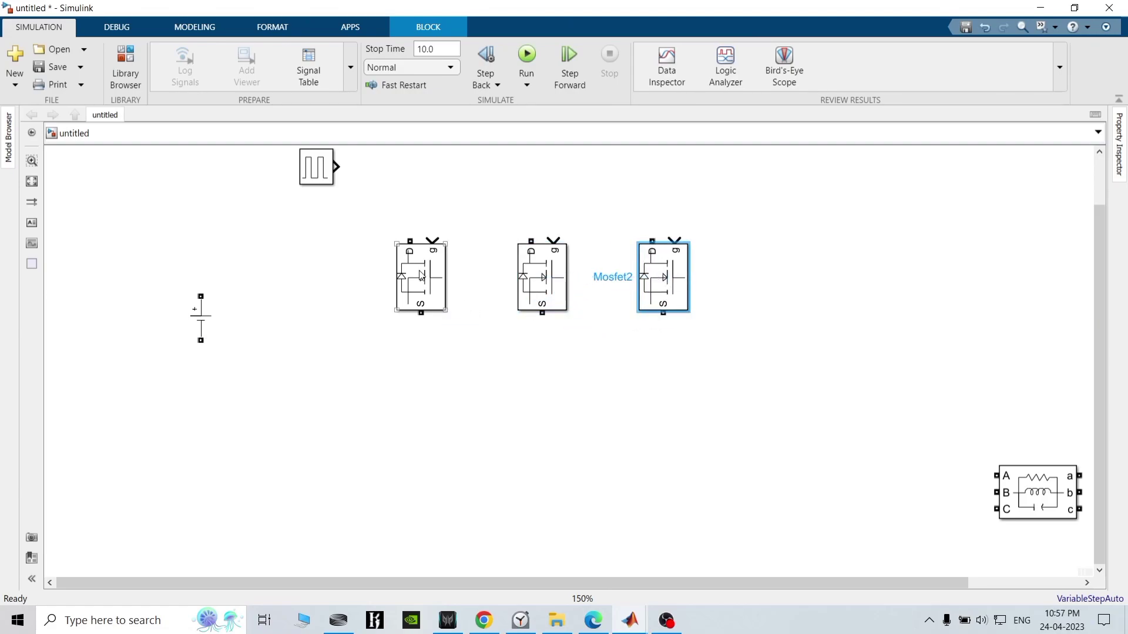
Duplicate the row of three Mosfets and align the copies directly below the originals as the lower switches.
left_click_drag(379, 212, 699, 310)
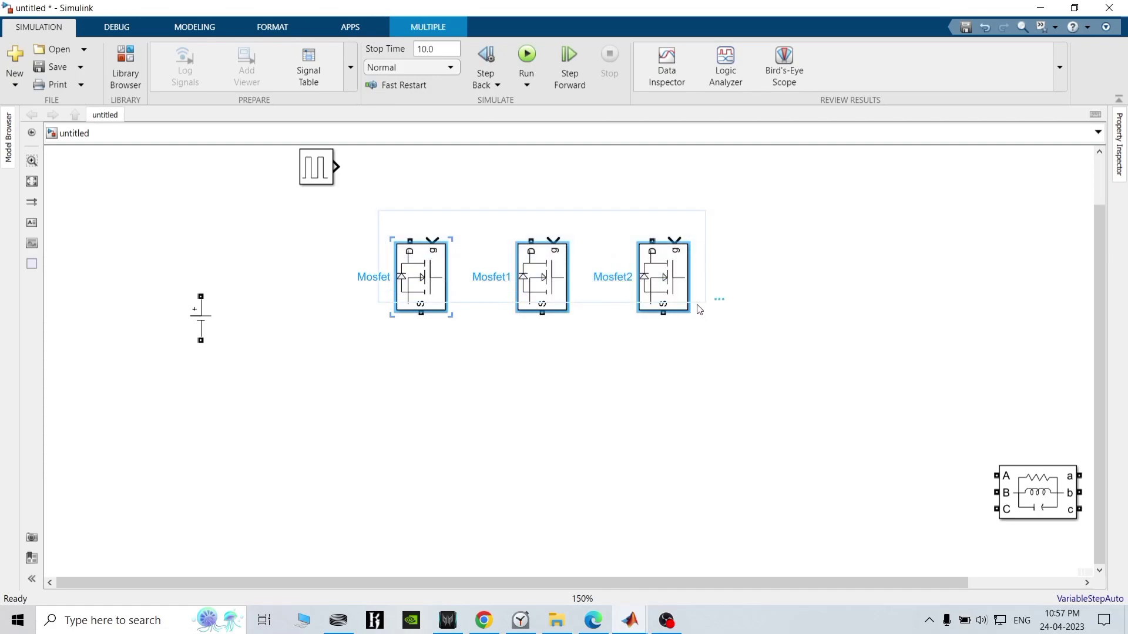
key("ctrl+v")
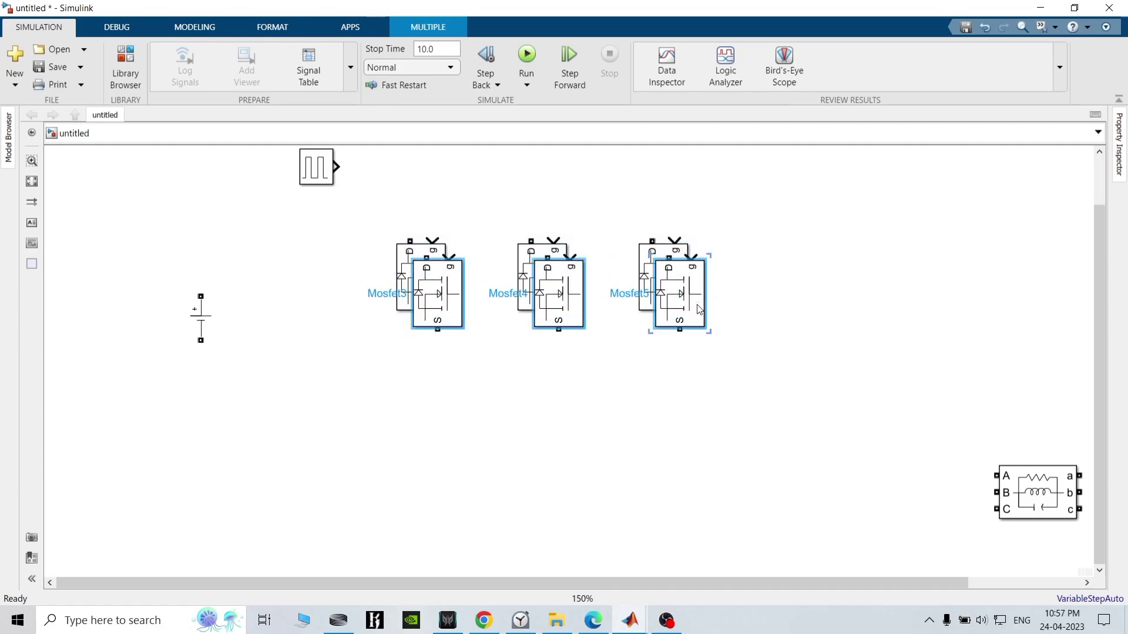
left_click_drag(550, 298, 533, 466)
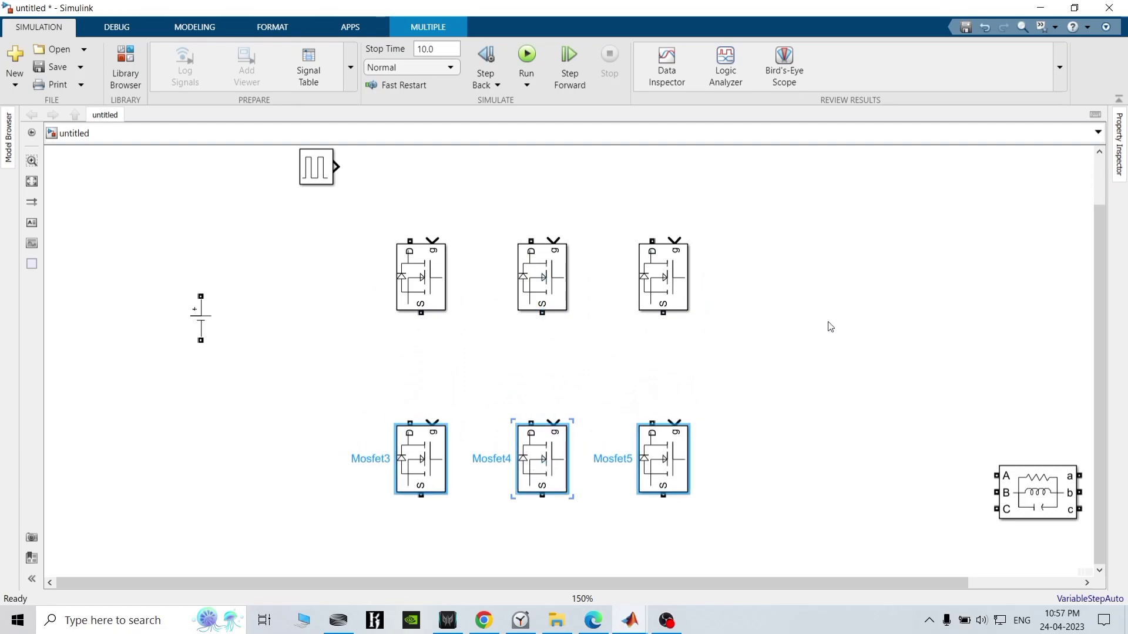
left_click(826, 325)
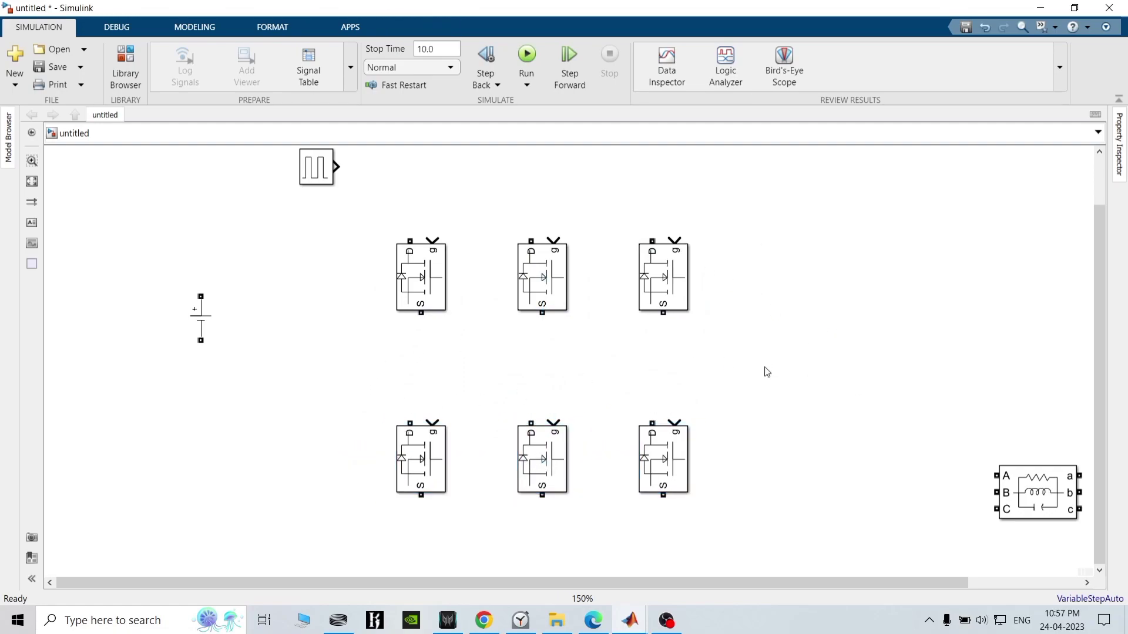
Rearrange the output blocks so the Three-Phase V-I Measurement sits right of the Mosfets, followed by the Three-Phase Parallel RLC Branch.
left_click_drag(1025, 497, 905, 379)
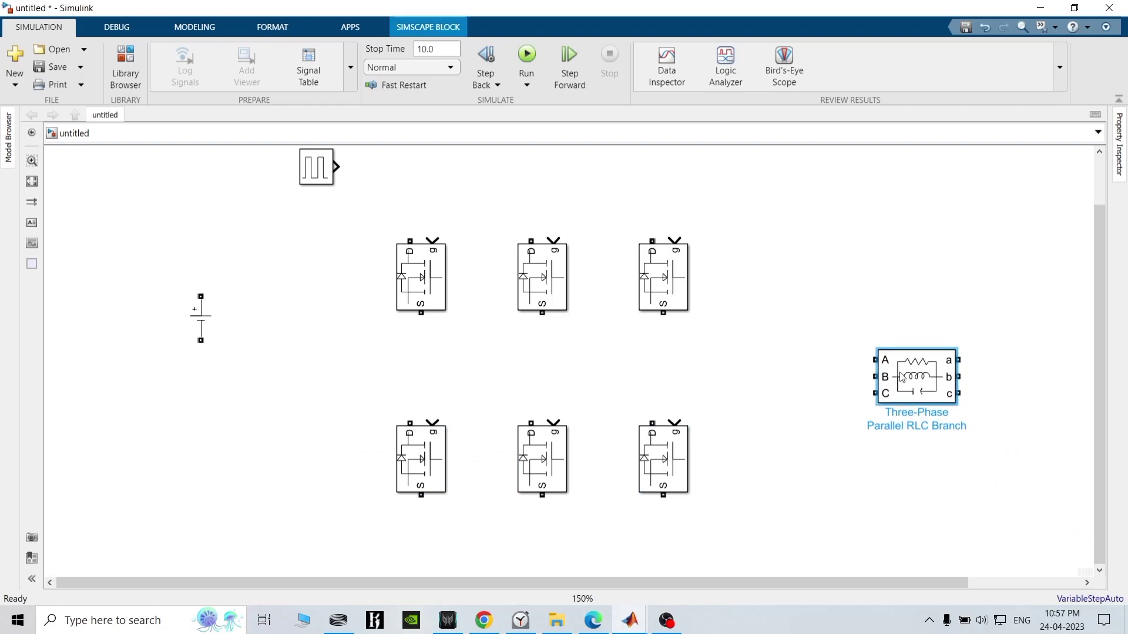
scroll(772, 446, "down", 3)
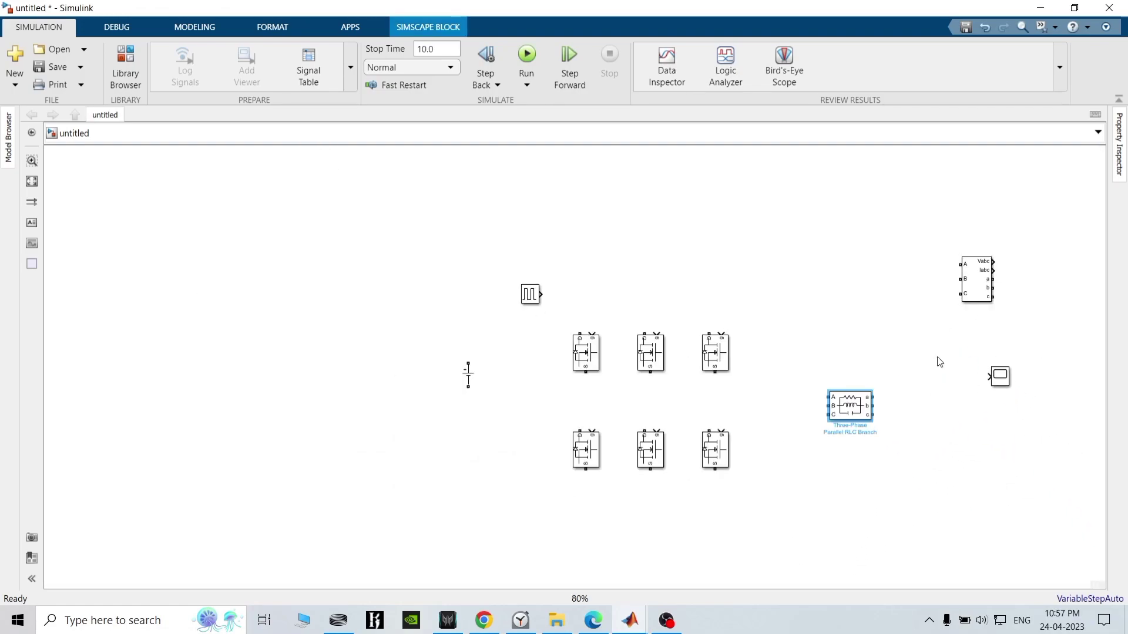
left_click_drag(849, 411, 1052, 464)
left_click_drag(977, 282, 829, 402)
left_click_drag(840, 535, 735, 412)
left_click_drag(1039, 530, 484, 270)
left_click_drag(662, 400, 488, 319)
left_click(719, 401)
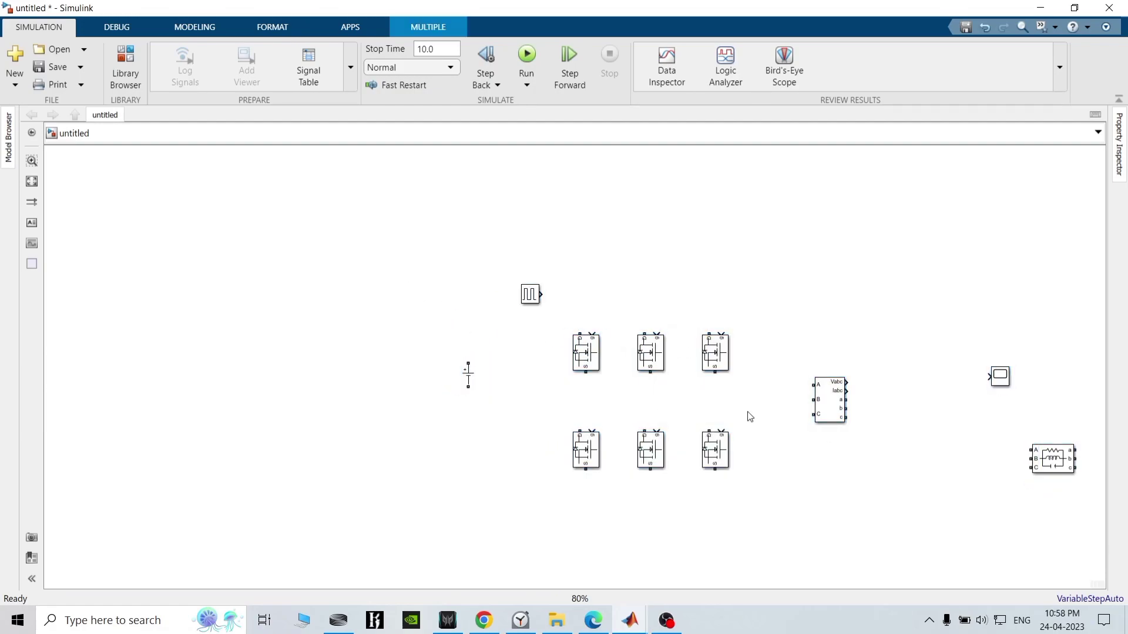
left_click_drag(828, 385, 796, 379)
left_click_drag(1048, 456, 897, 397)
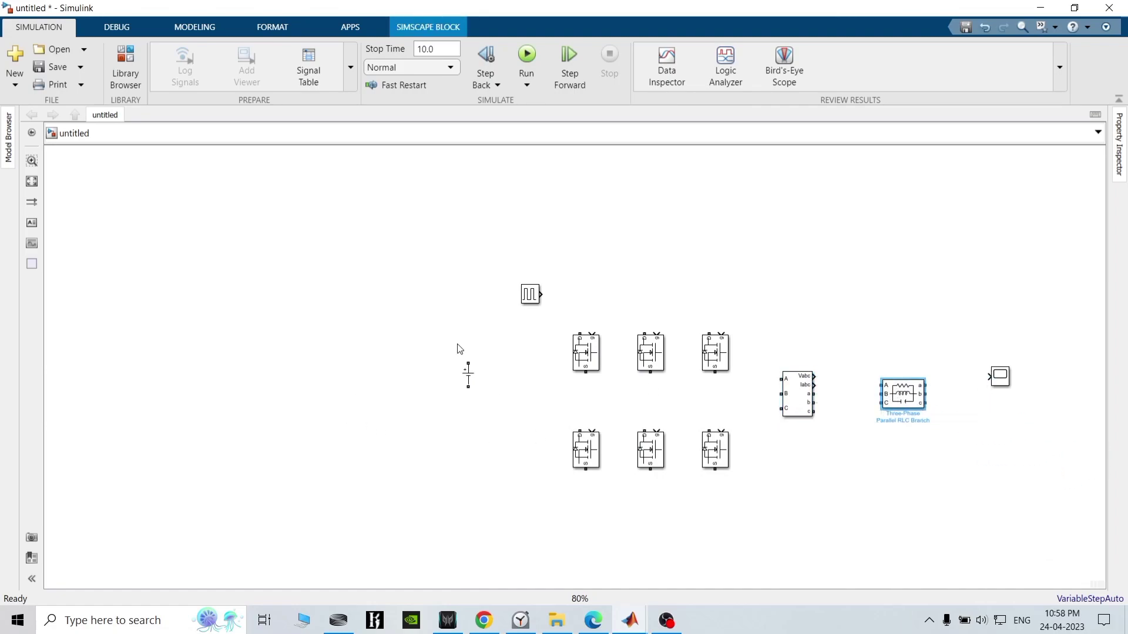
Wire the DC source's positive terminal to the drains of the three upper Mosfets, and join the sources of the three lower Mosfets.
mouse_move(468, 381)
left_mouse_down()
mouse_move(471, 410)
mouse_move(486, 353)
mouse_move(581, 323)
mouse_move(645, 333)
mouse_move(582, 327)
left_mouse_up()
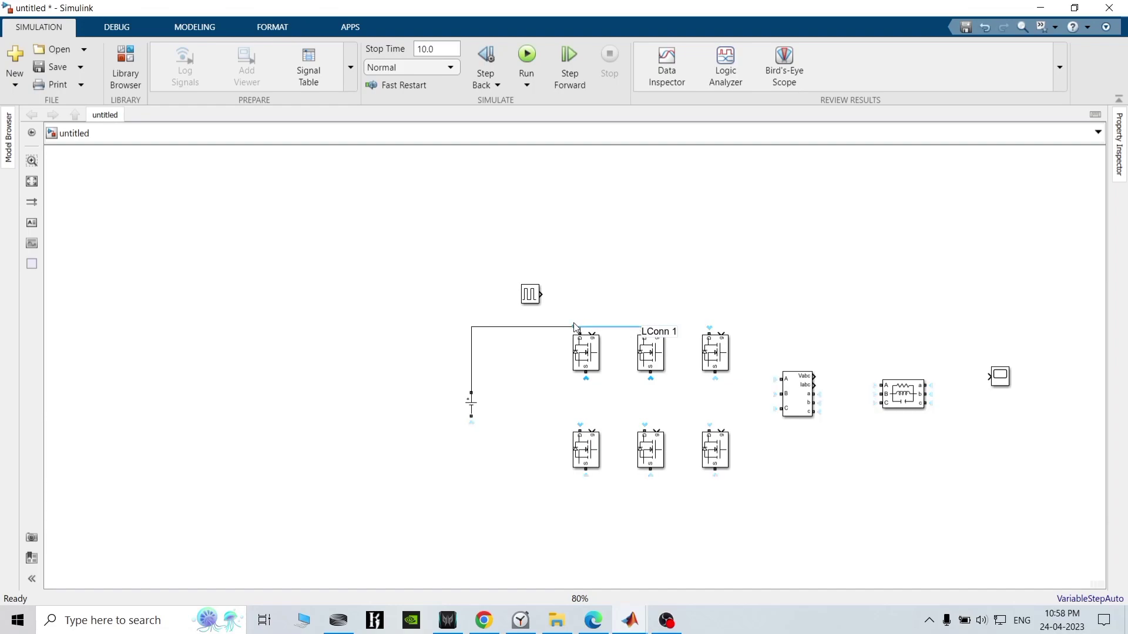
left_click_drag(709, 333, 645, 326)
left_click_drag(587, 469, 646, 476)
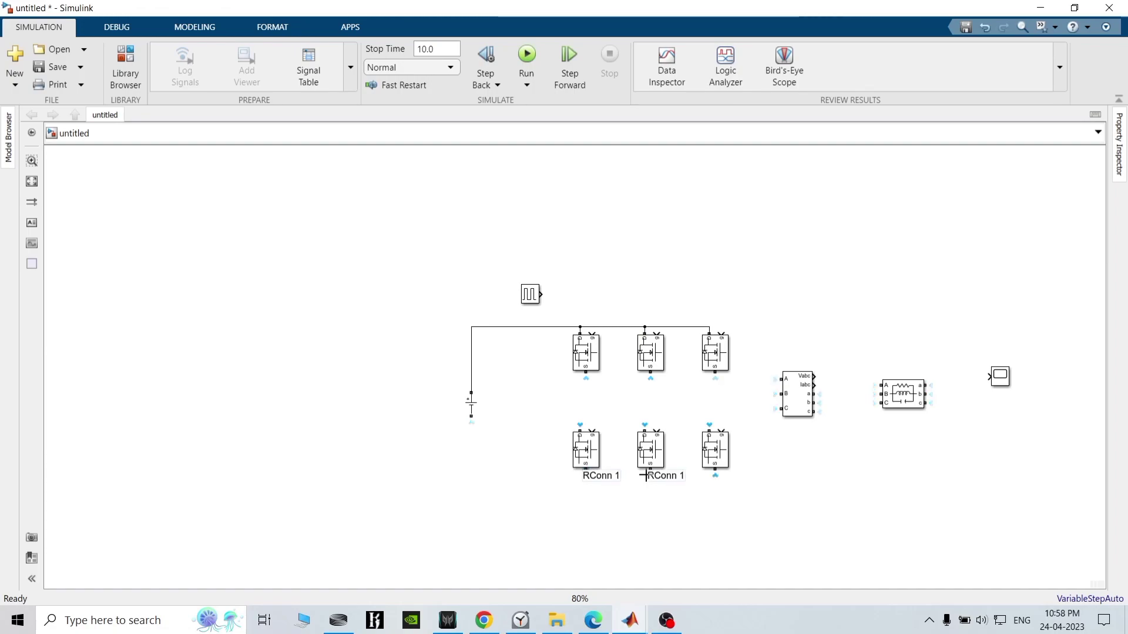
left_click(651, 471)
left_click(586, 475)
left_click(649, 479)
left_click(652, 478)
Connect each upper Mosfet's source to the drain of the Mosfet below it, and the DC source's negative terminal to the lower rail.
scroll(591, 382, "up", 3)
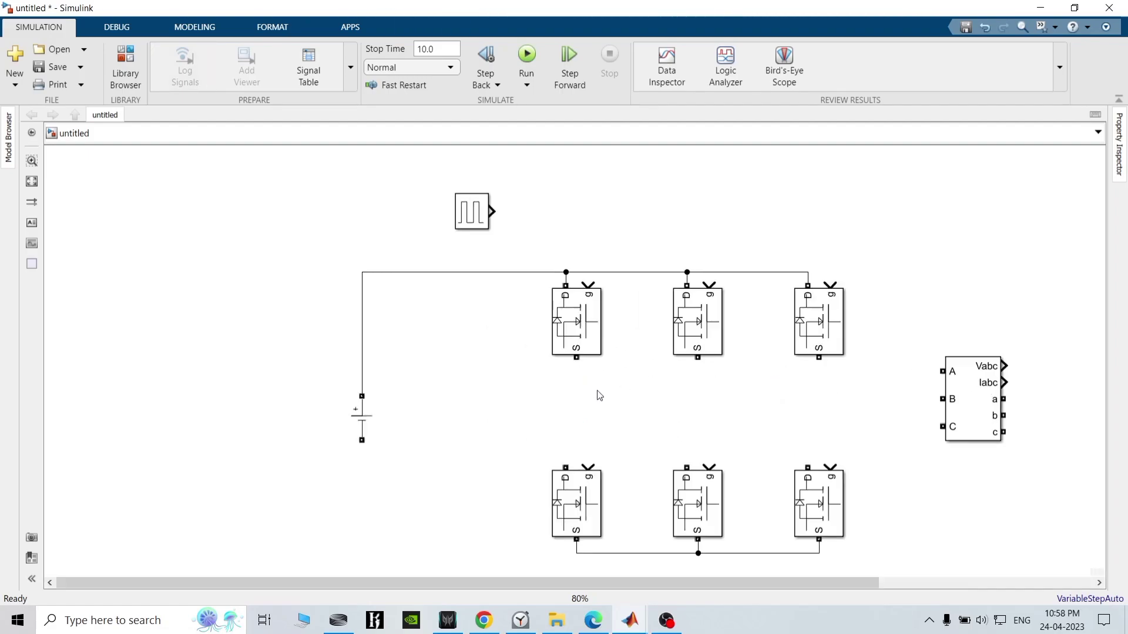
left_click(576, 358)
left_click(627, 451)
left_click_drag(565, 467, 577, 357)
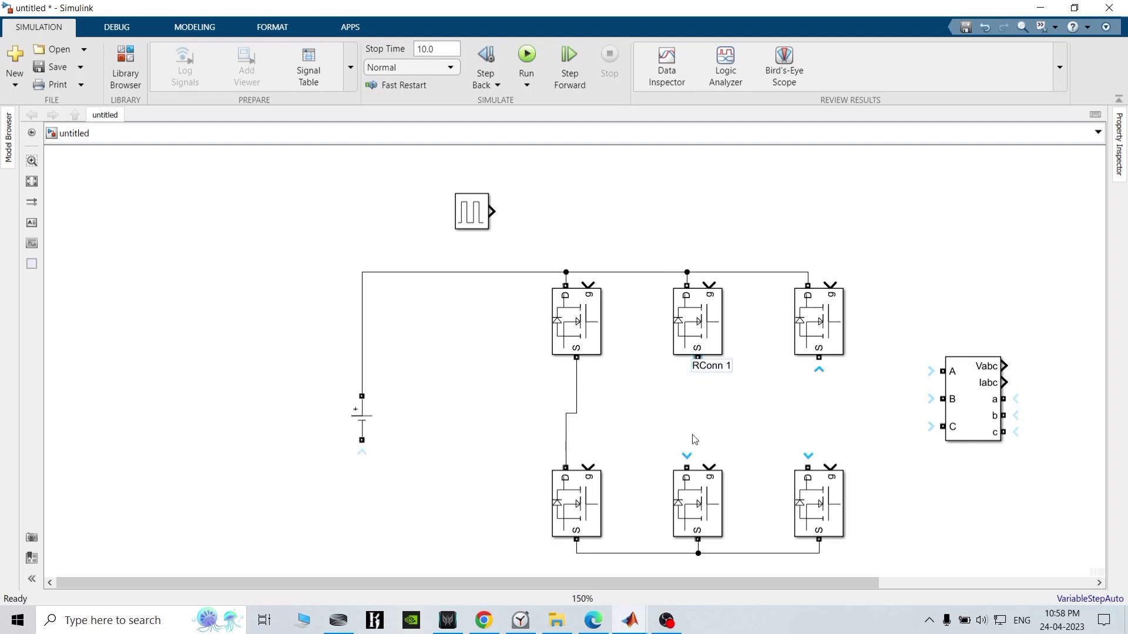
left_click(687, 461)
left_click(820, 360)
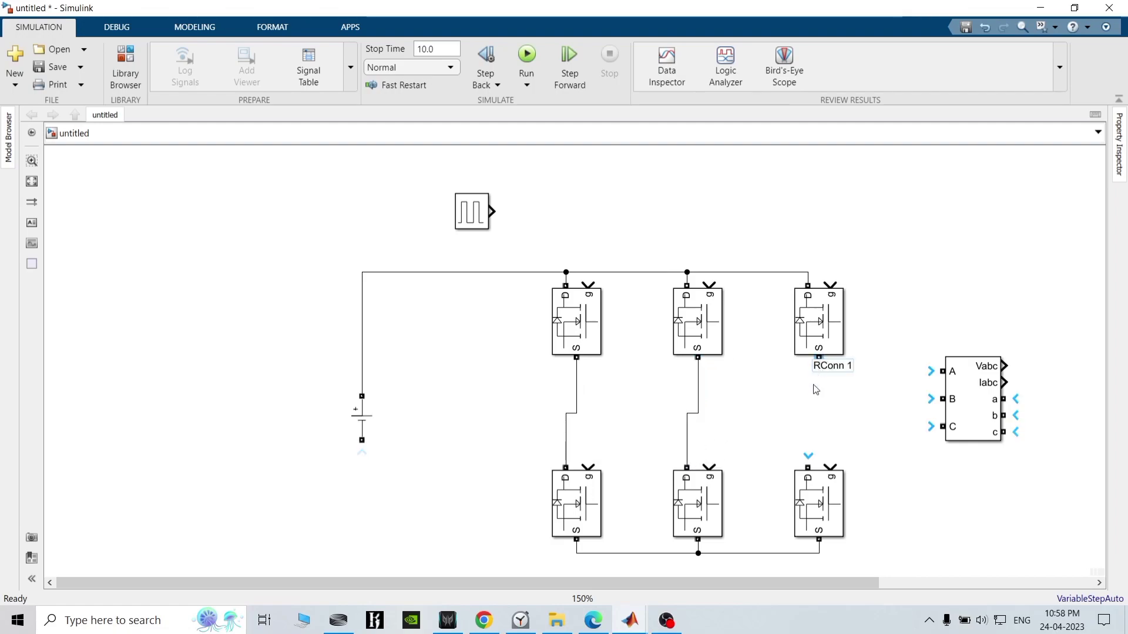
left_click(806, 455)
left_click_drag(807, 468, 819, 360)
scroll(549, 480, "down", 1)
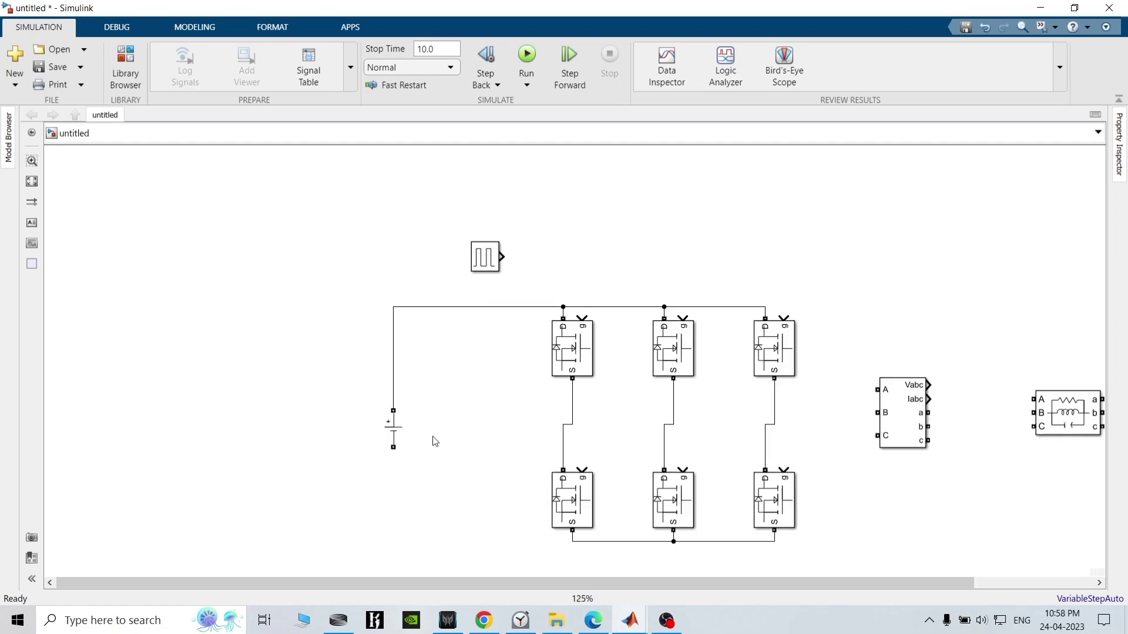
left_click_drag(362, 440, 574, 540)
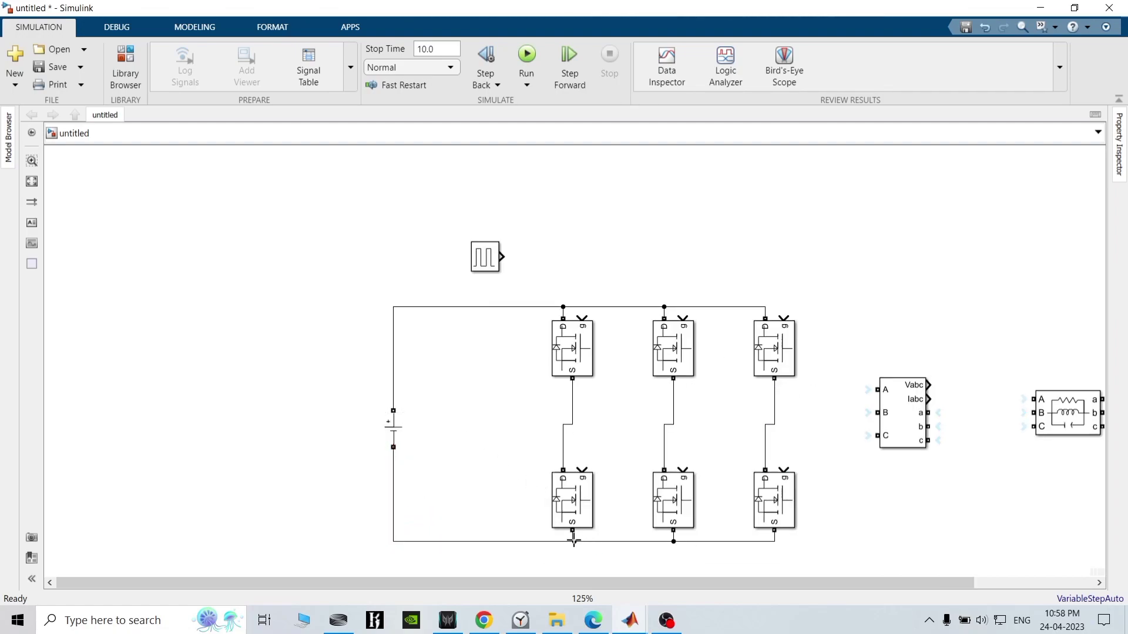
Wire the V-I Measurement's A and B ports to the first Mosfet leg and C to the third, lowering the block to straighten the wires.
left_click_drag(907, 412, 905, 445)
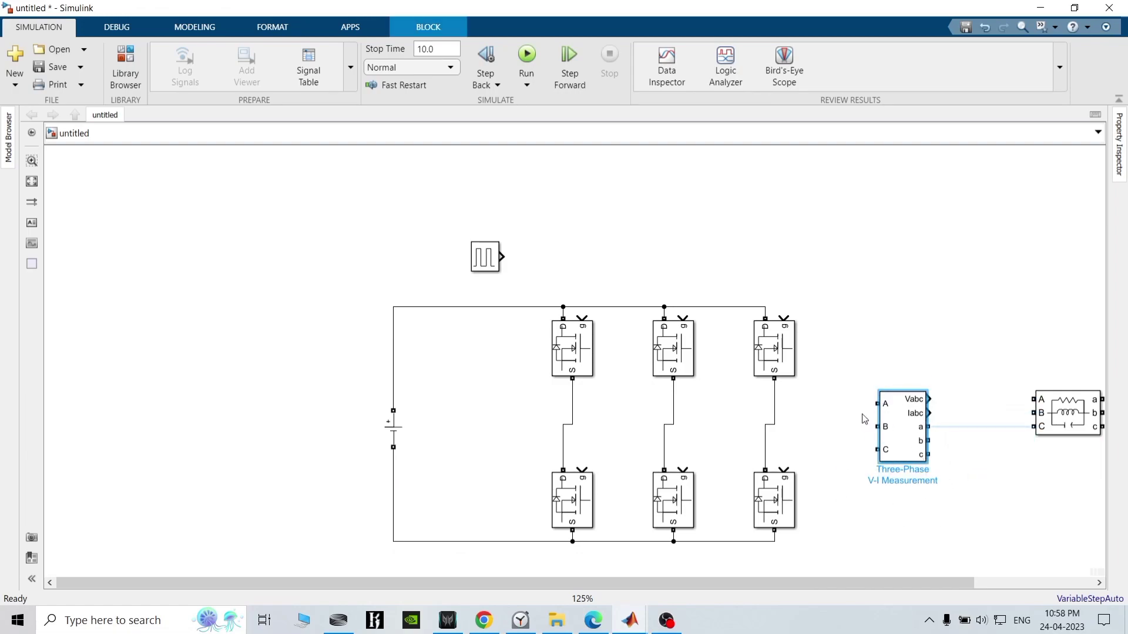
left_click_drag(877, 403, 573, 399)
left_click_drag(877, 427, 565, 425)
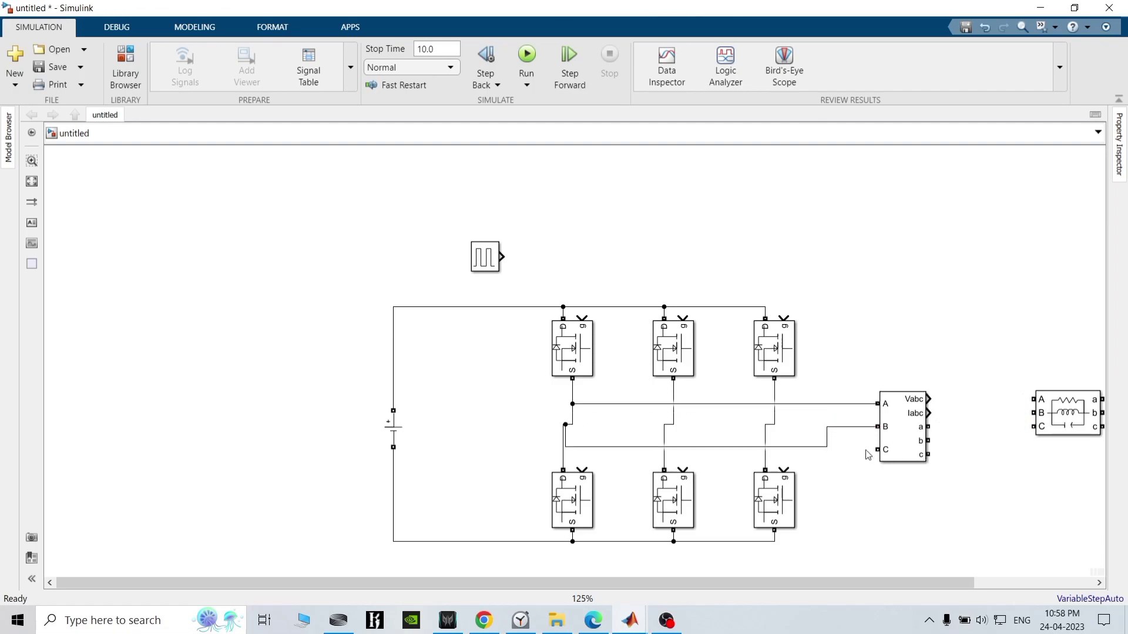
left_click_drag(875, 448, 765, 457)
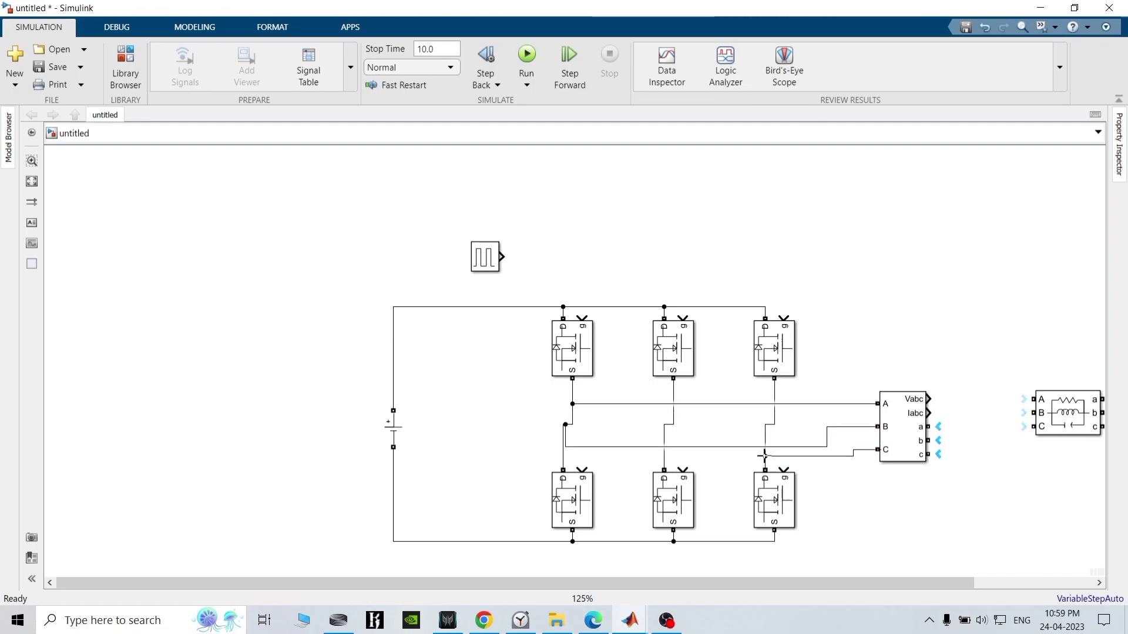
left_click_drag(889, 424, 897, 437)
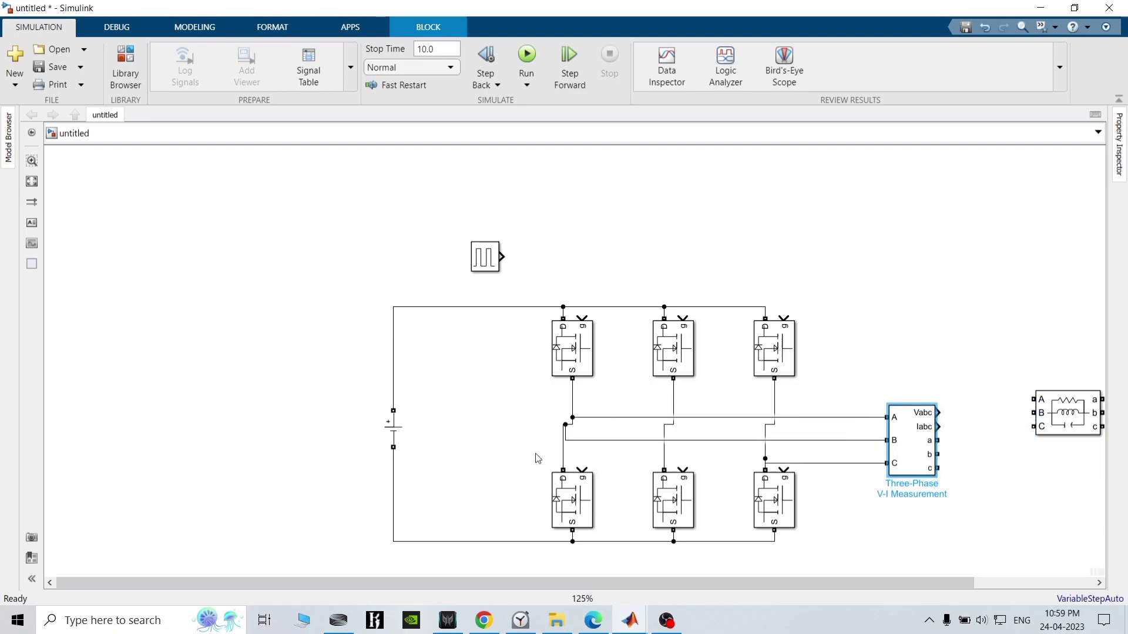
Shift the three lower Mosfets together slightly right so their drains line up with the sources of the upper Mosfets.
left_click_drag(536, 468, 801, 540)
left_click(640, 509)
left_click_drag(537, 464, 823, 536)
left_click(718, 499)
left_click_drag(541, 459, 794, 549)
mouse_move(576, 501)
left_mouse_down()
mouse_move(589, 510)
mouse_move(583, 501)
left_mouse_up()
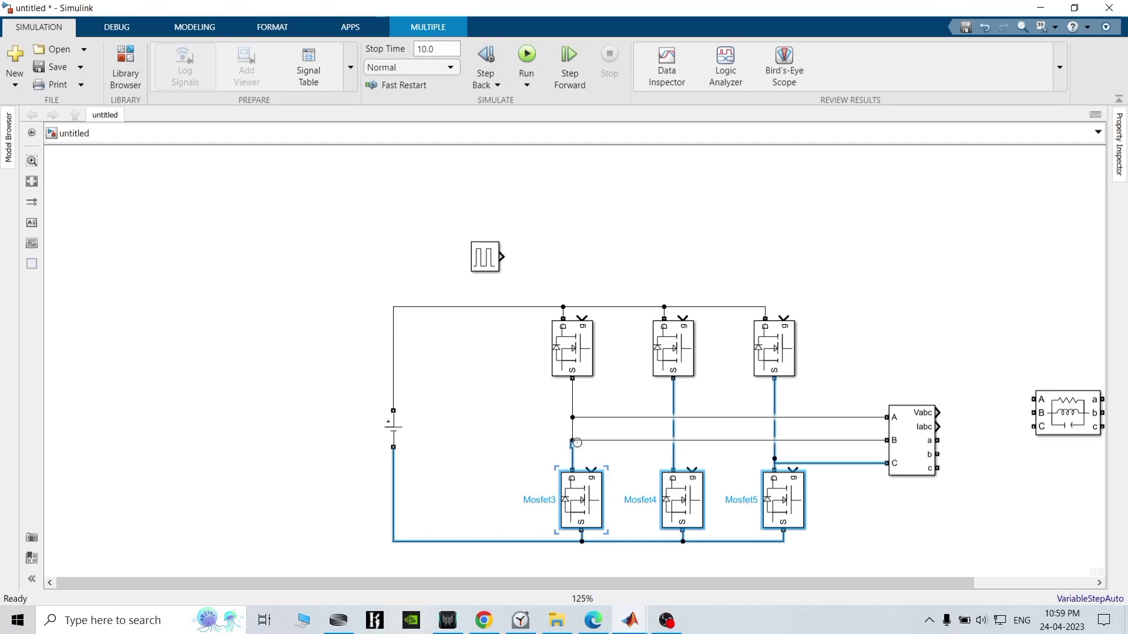
Delete the wire linking the first Mosfet leg to port B of the Three-Phase V-I Measurement.
left_click(604, 440)
key("Delete")
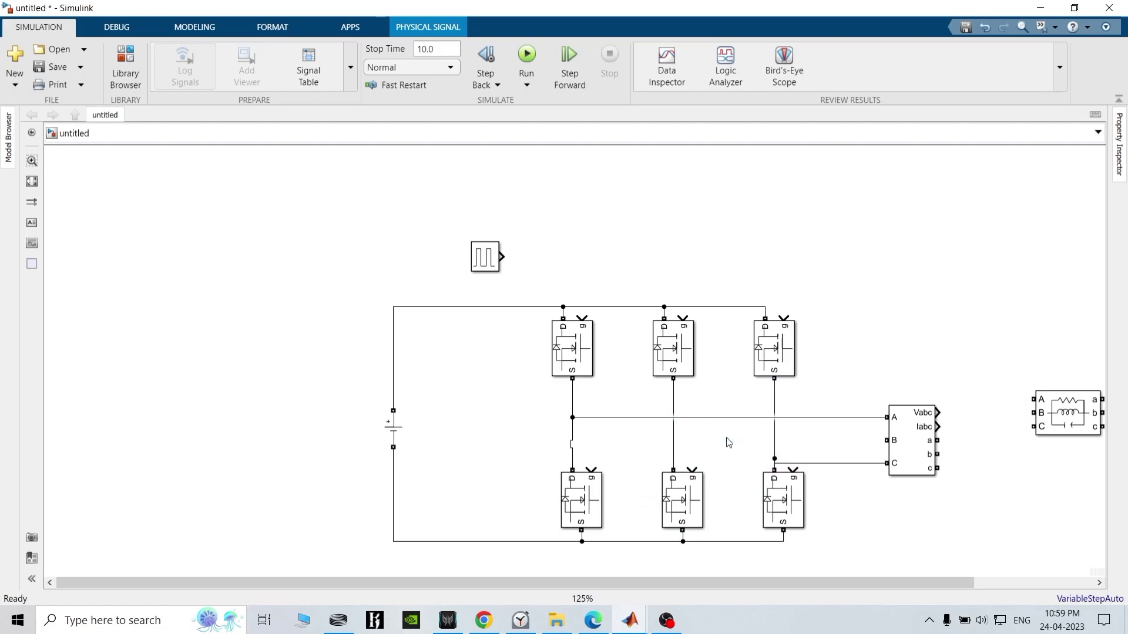
Wire port B of the Three-Phase V-I Measurement to the second Mosfet leg and raise the block slightly.
left_click_drag(887, 440, 676, 442)
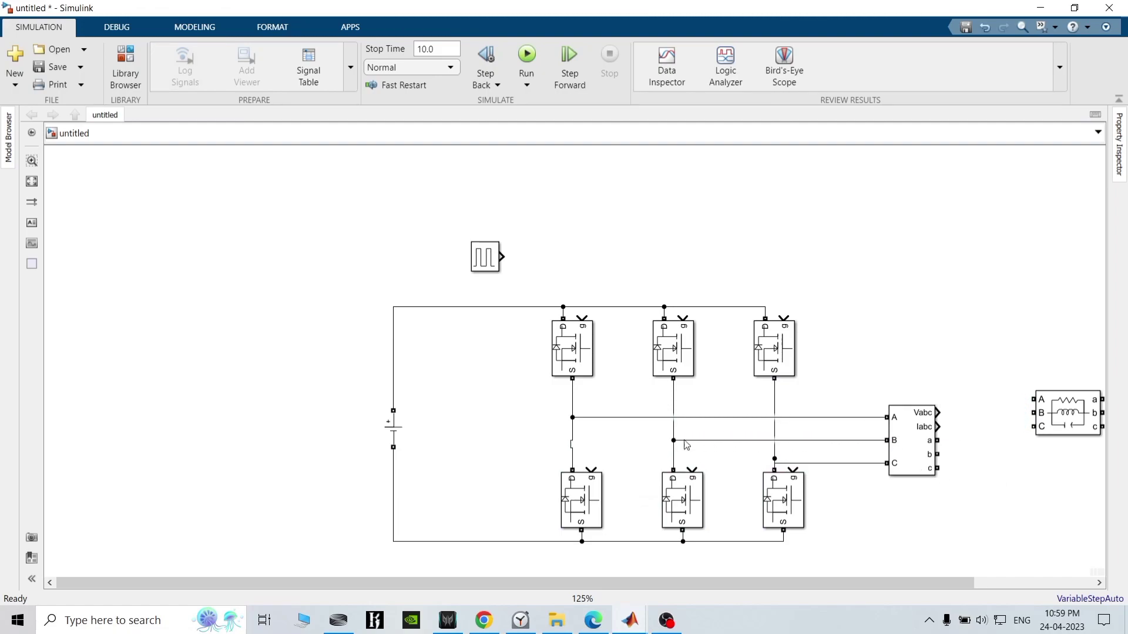
left_click_drag(908, 448, 910, 433)
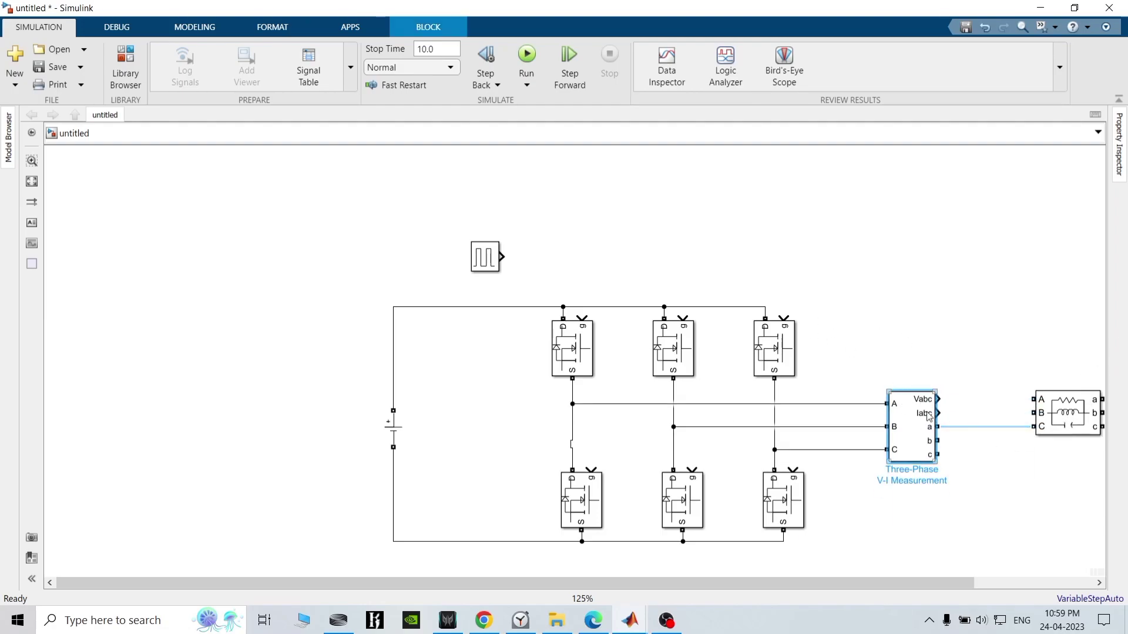
Turn off current measurement in the Three-Phase V-I Measurement, keeping its voltage measurement at phase-to-ground.
double_click(920, 439)
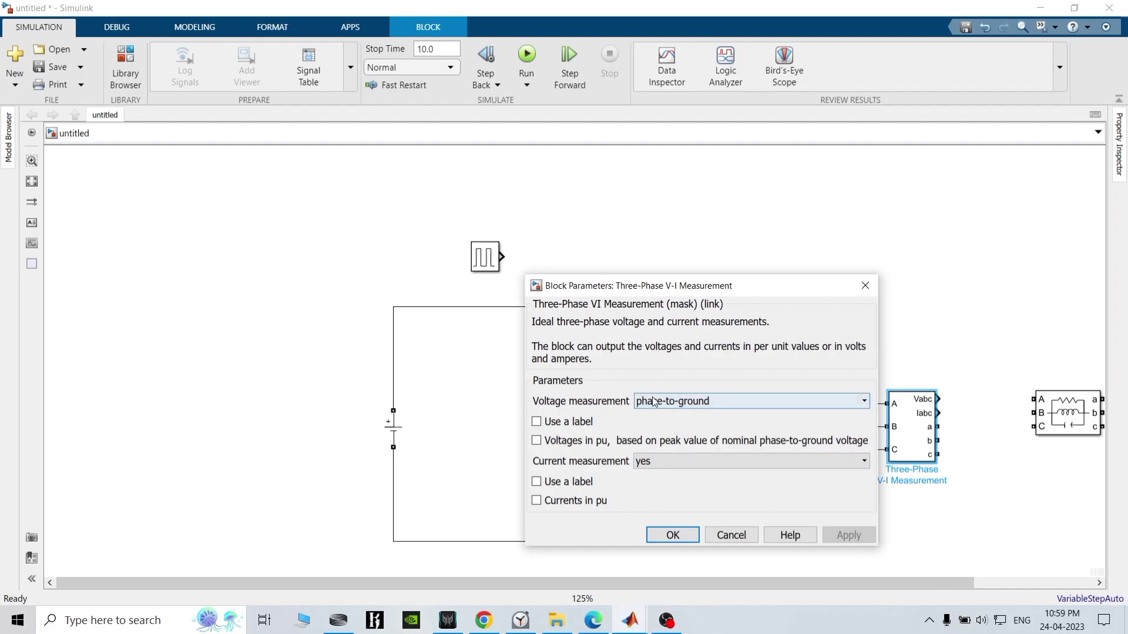
left_click(697, 404)
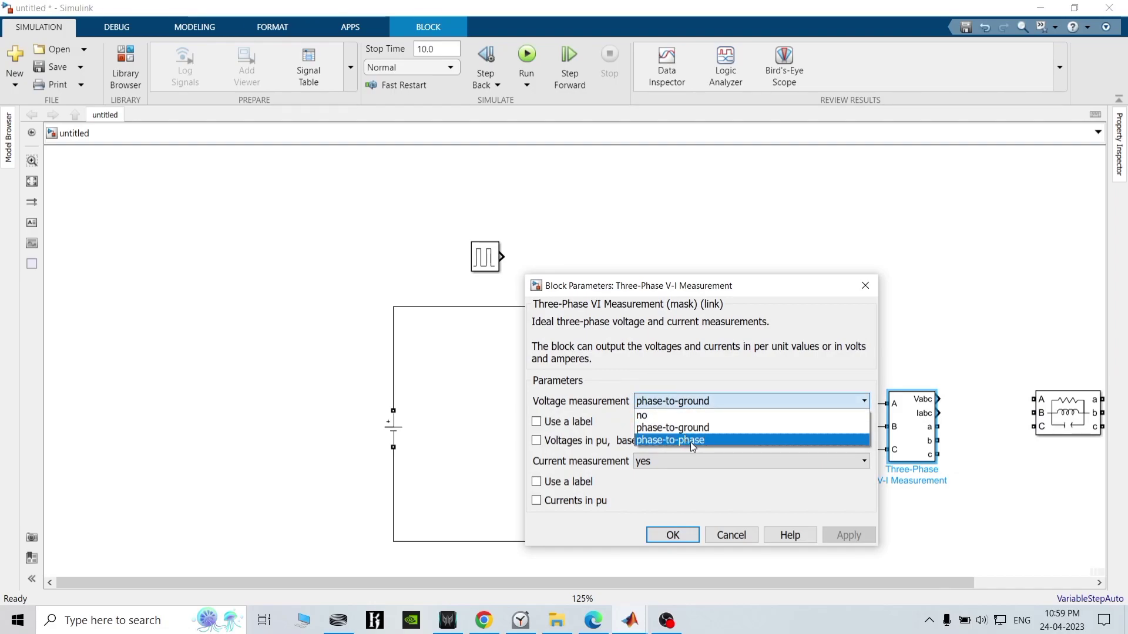
left_click(686, 403)
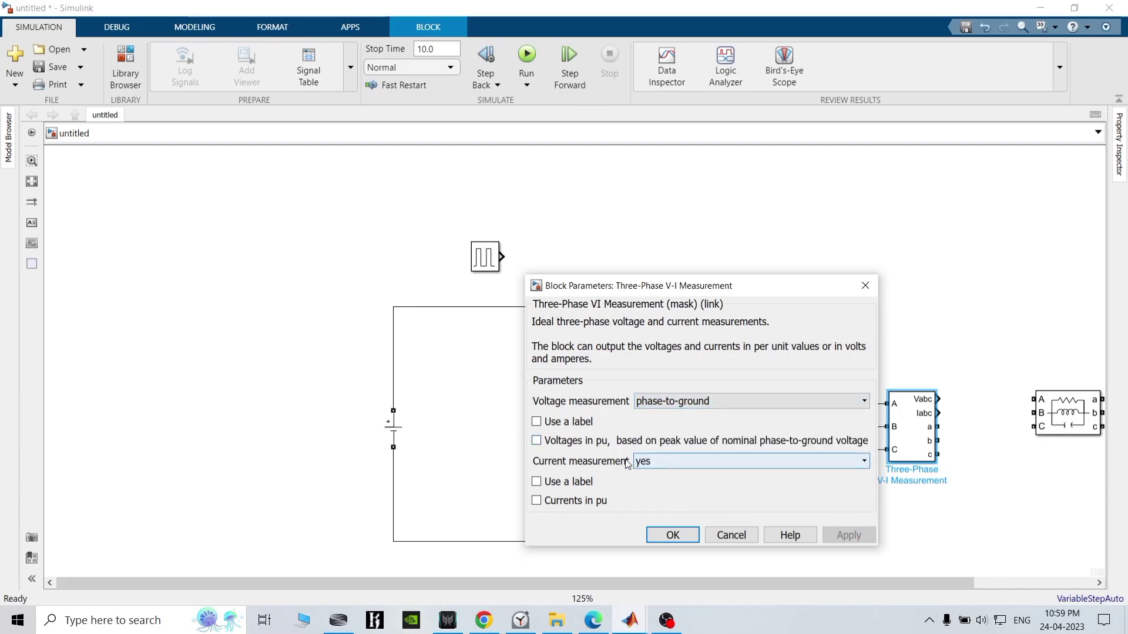
left_click(647, 464)
left_click(656, 477)
left_click(673, 497)
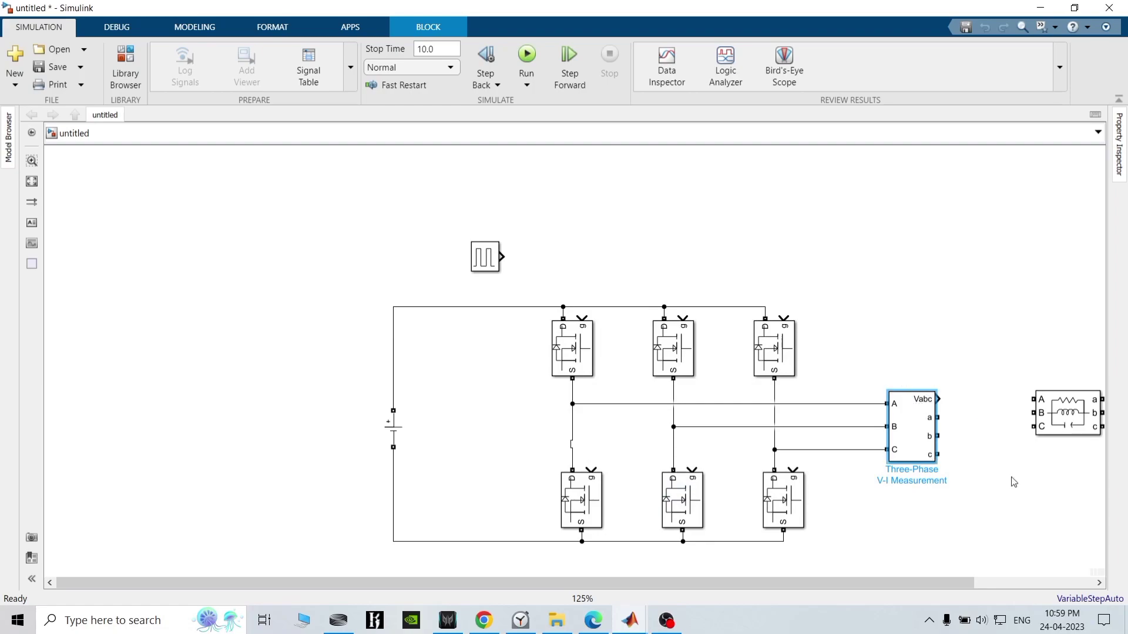
Place the Three-Phase Parallel RLC Branch beside the V-I Measurement and set its branch type to R.
left_click_drag(911, 574, 1079, 581)
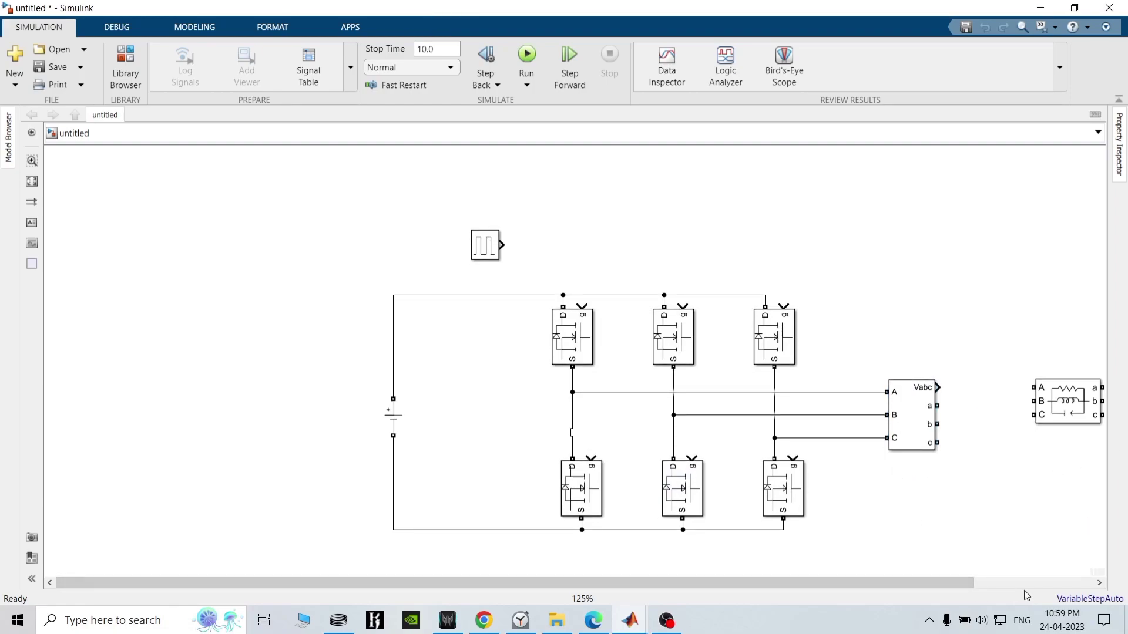
left_click_drag(940, 587, 967, 537)
left_click_drag(932, 411, 891, 424)
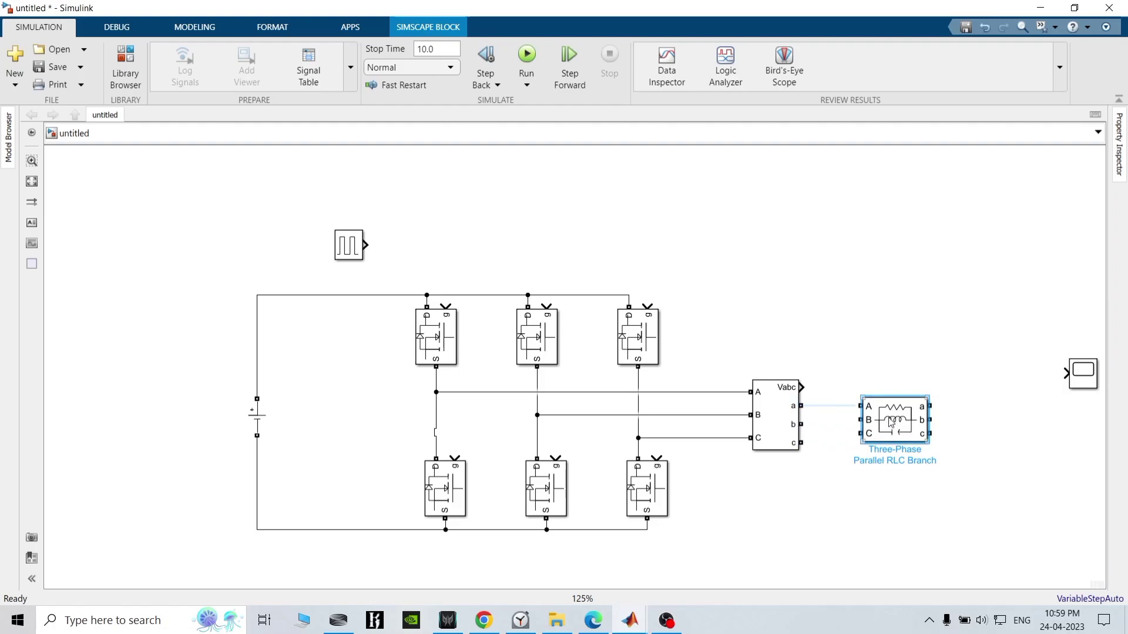
double_click(892, 422)
left_click(731, 370)
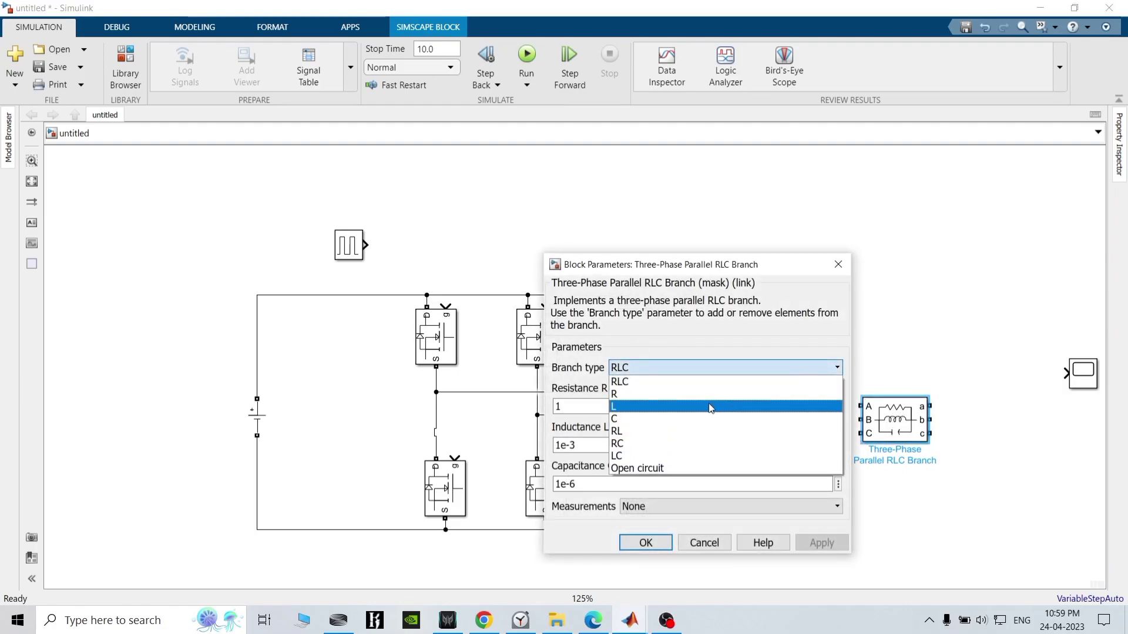
left_click(711, 394)
left_click(712, 369)
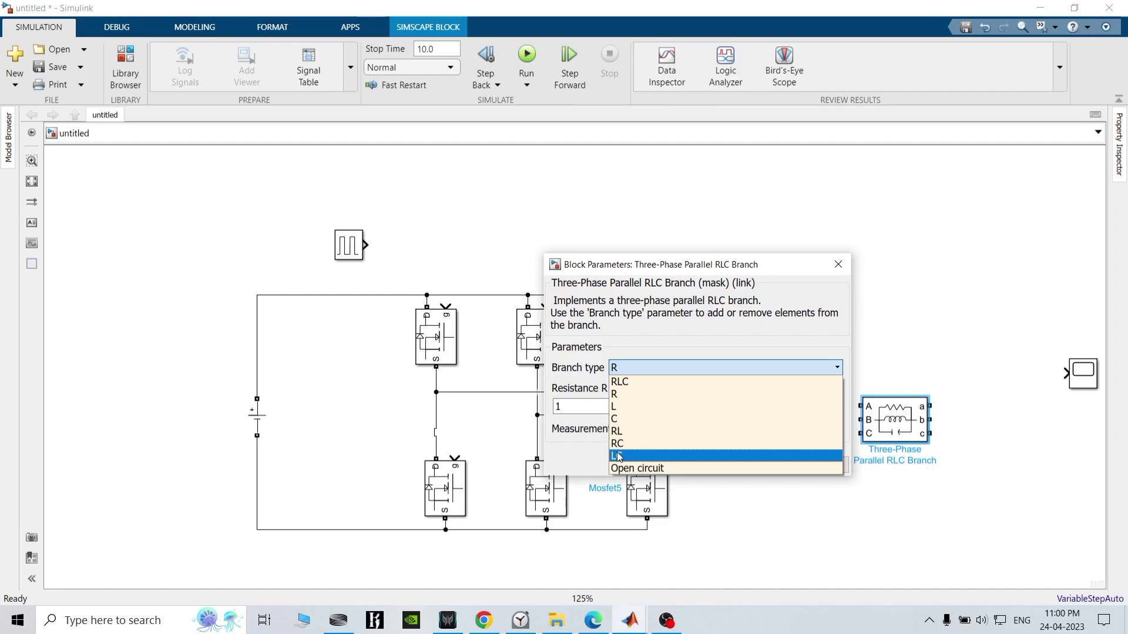
left_click(623, 394)
left_click(642, 466)
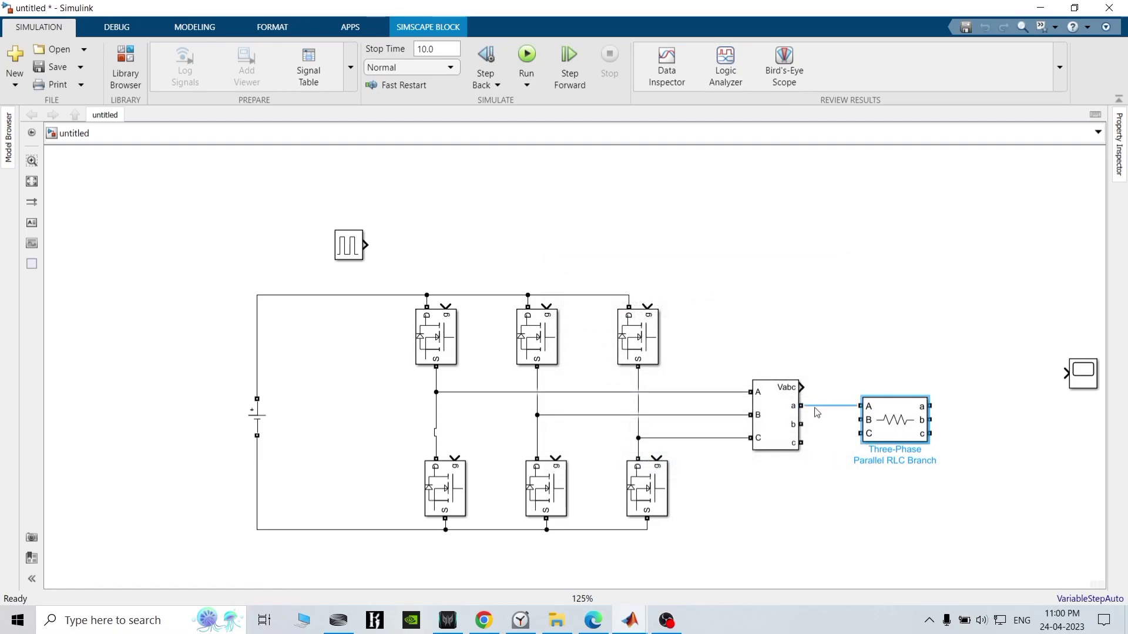
Wire V-I Measurement outputs a, b and c to the resistive load's A, B and C, and tie the load's outputs together.
left_click_drag(800, 425, 859, 434)
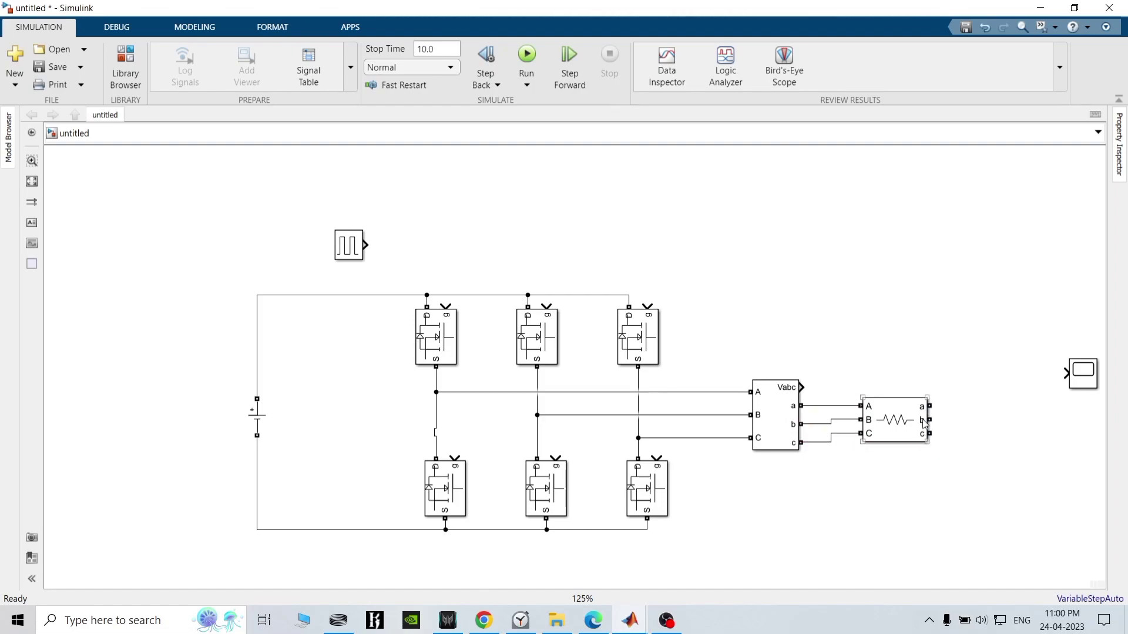
mouse_move(929, 405)
left_mouse_down()
mouse_move(942, 406)
mouse_move(930, 419)
mouse_move(944, 431)
mouse_move(941, 421)
left_mouse_up()
double_click(715, 222)
type("gr")
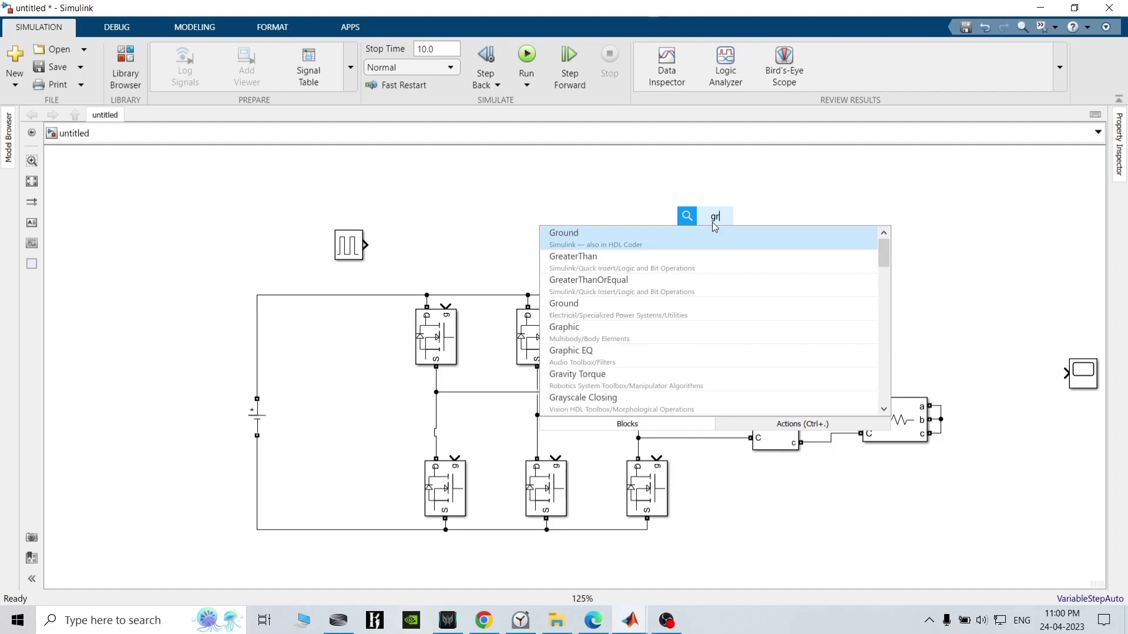
left_click(997, 172)
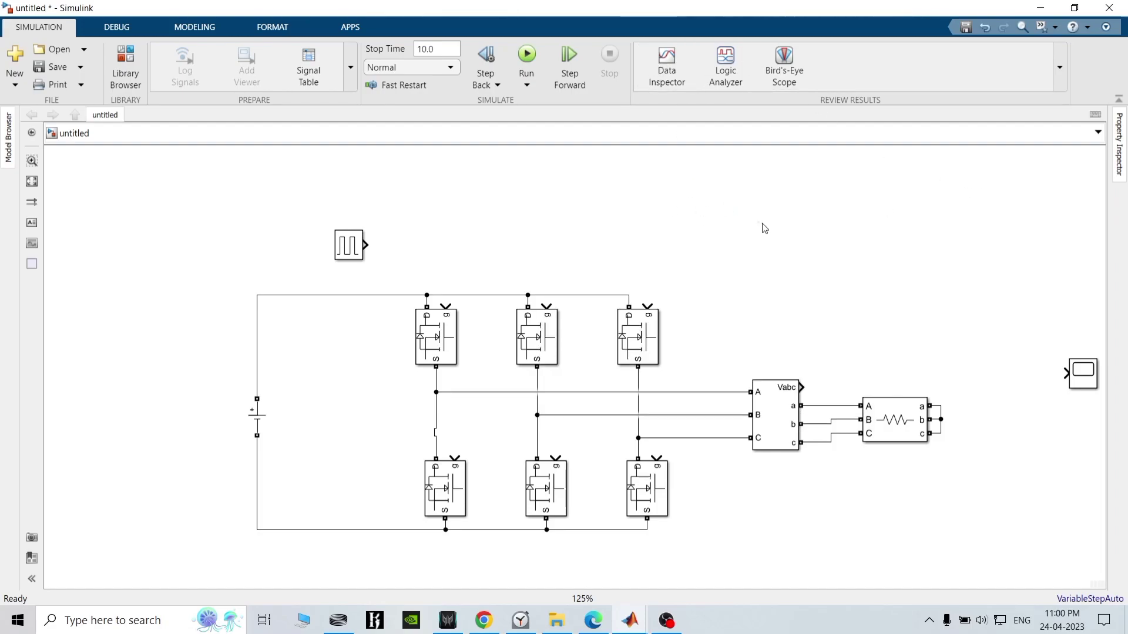
double_click(763, 224)
type("gr")
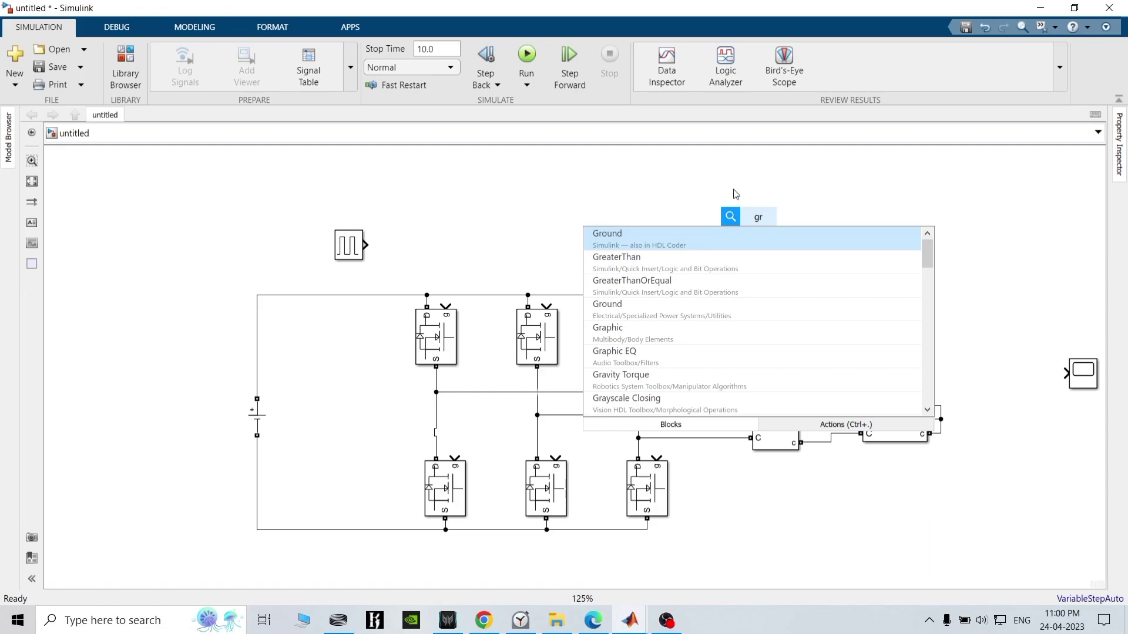
left_click(655, 242)
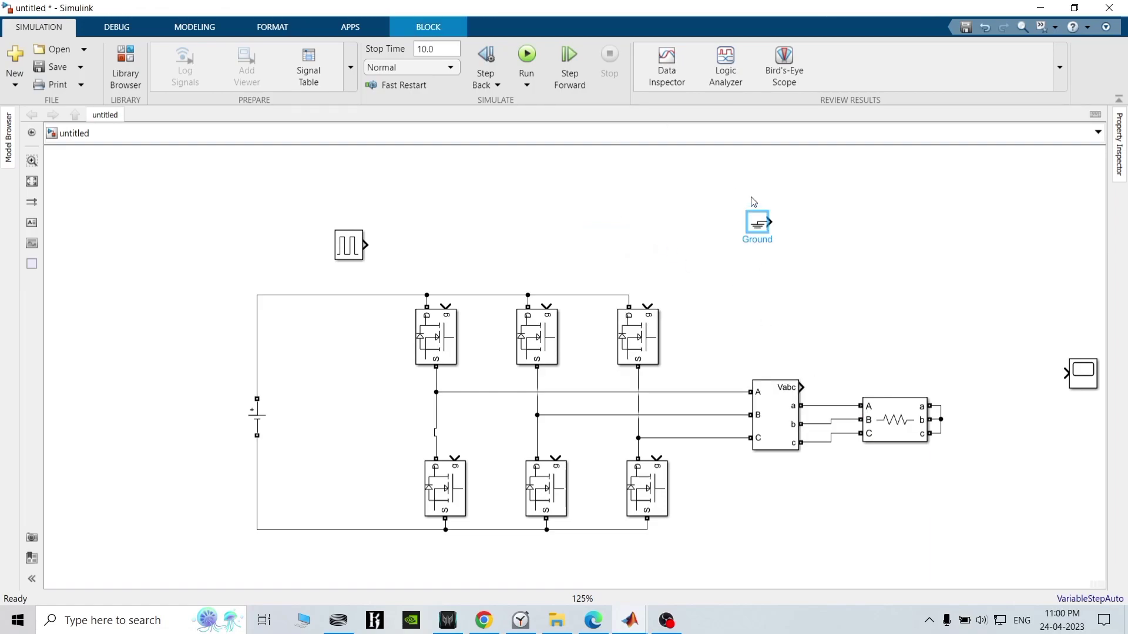
key("Delete")
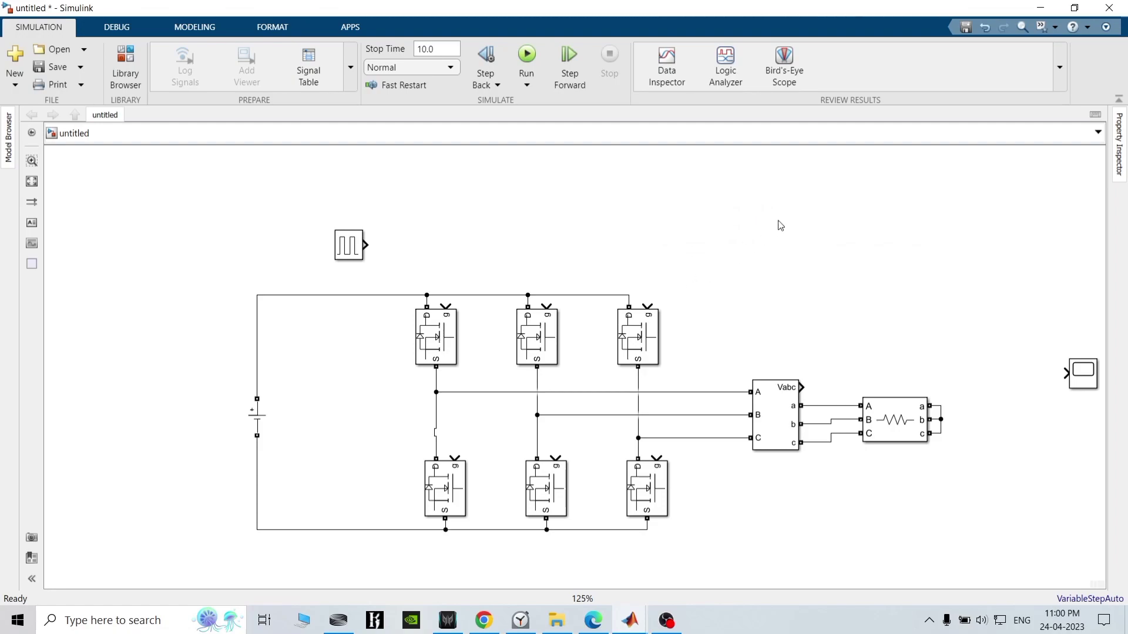
Add the Specialized Power Systems Ground block and connect it to the common point of the load's outputs.
type("r")
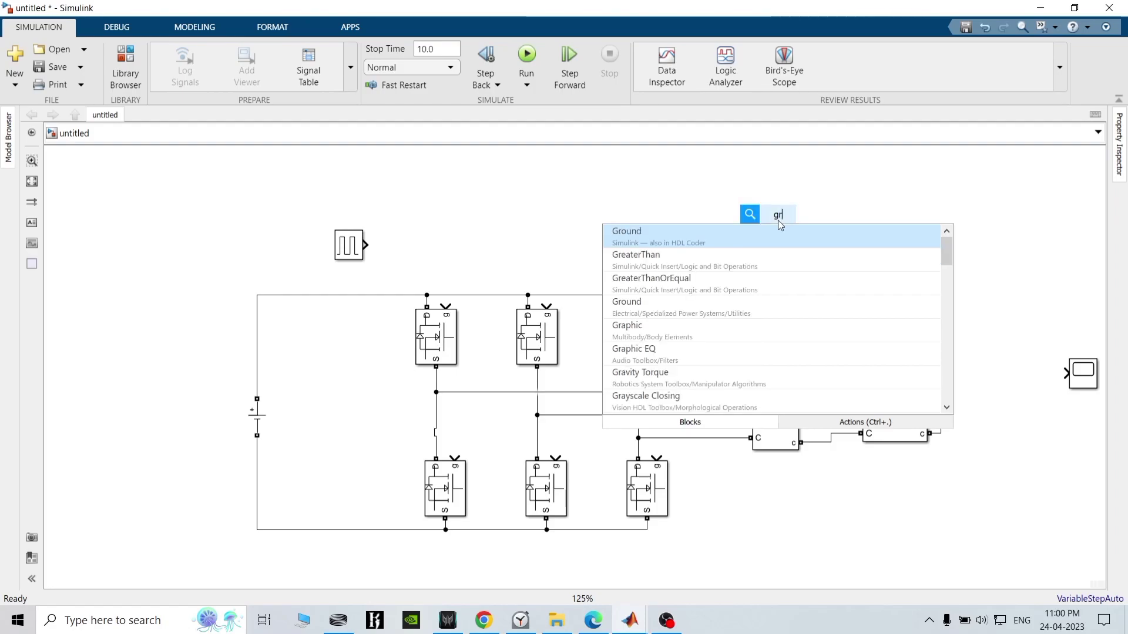
type("ound")
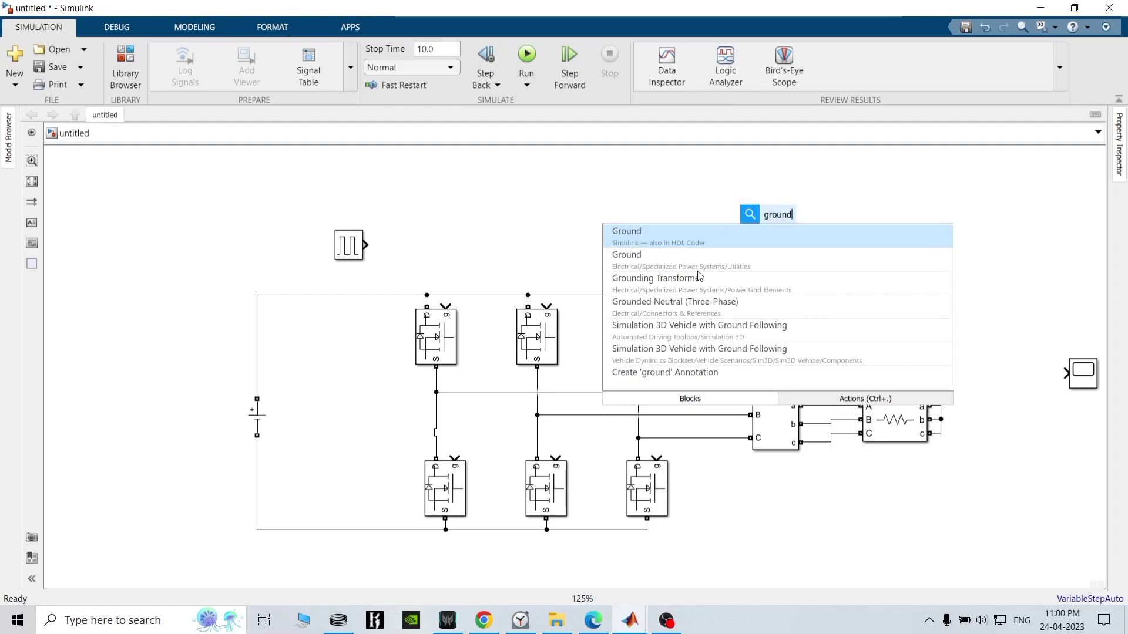
key("Return")
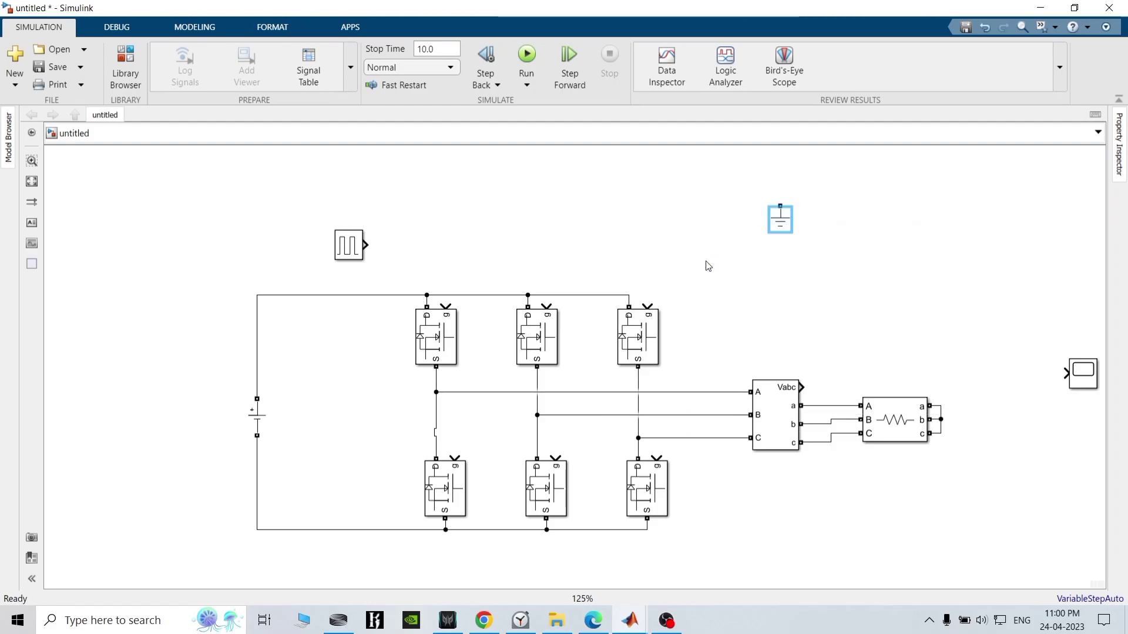
mouse_move(780, 220)
left_mouse_down()
mouse_move(1002, 429)
mouse_move(991, 451)
mouse_move(963, 405)
mouse_move(941, 419)
left_mouse_up()
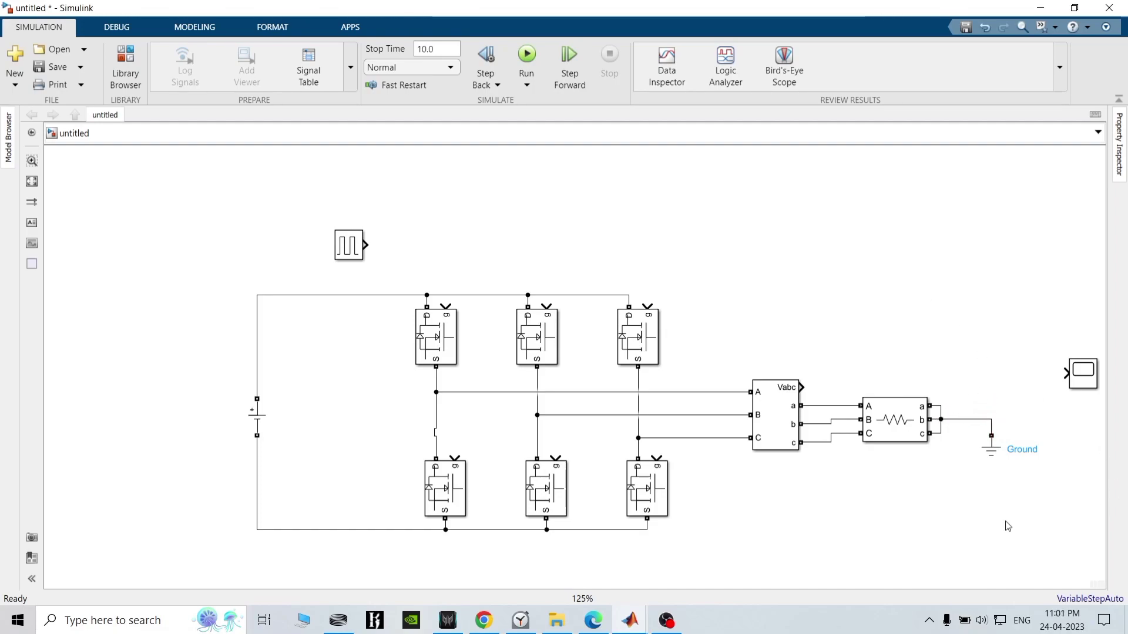
Move the Scope above the load and add an enlarged Demux with 3 outputs beside it.
left_click_drag(1084, 379, 936, 300)
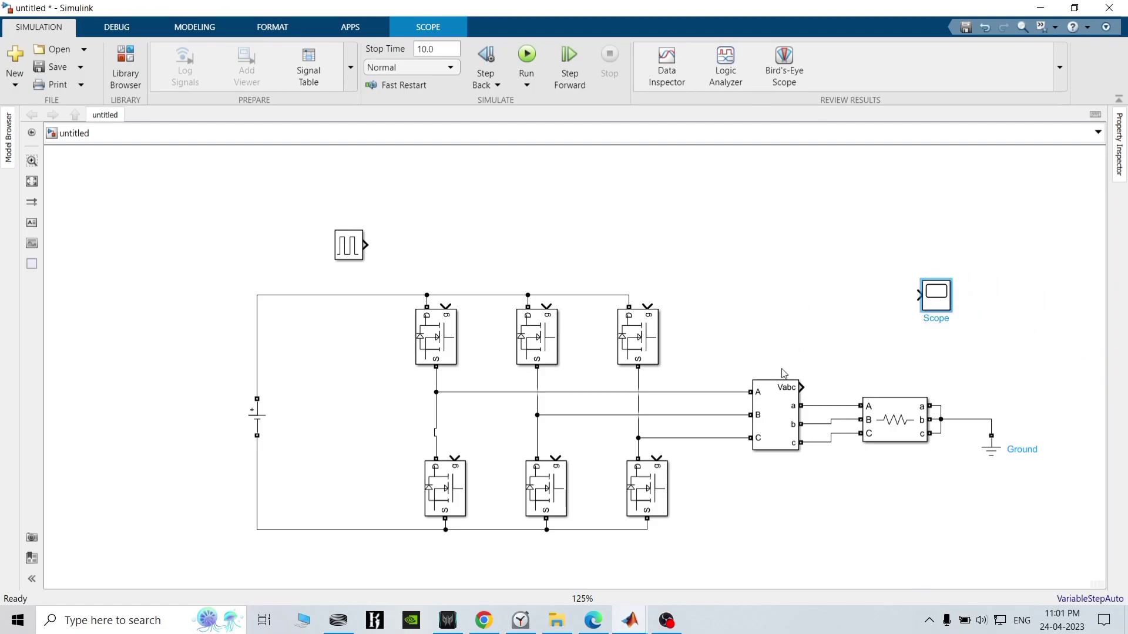
left_click(745, 248)
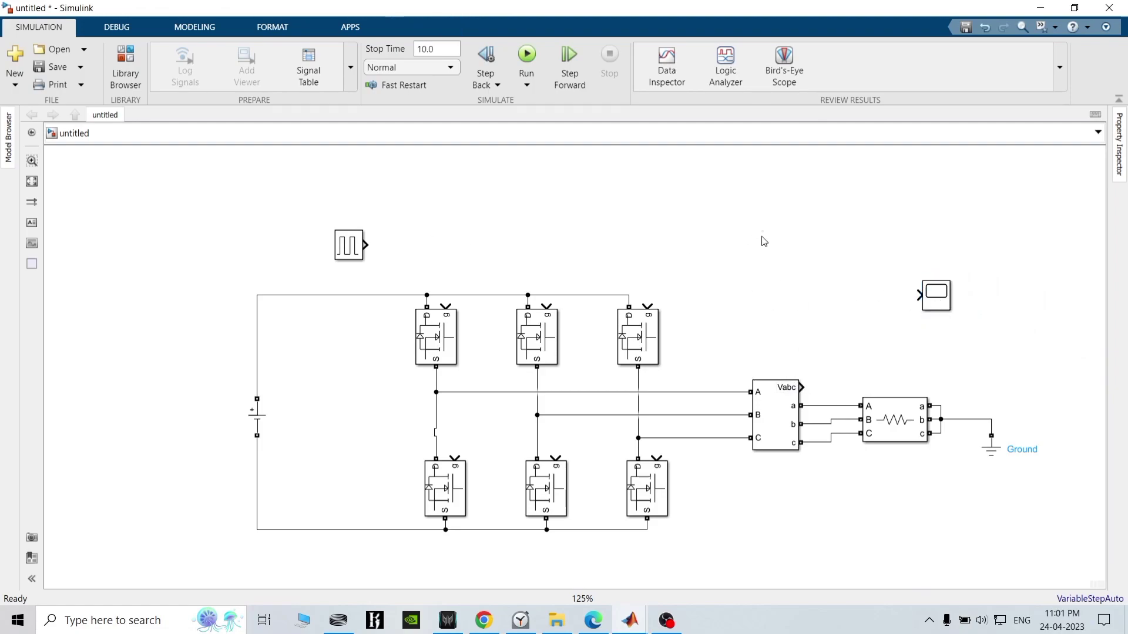
type("de")
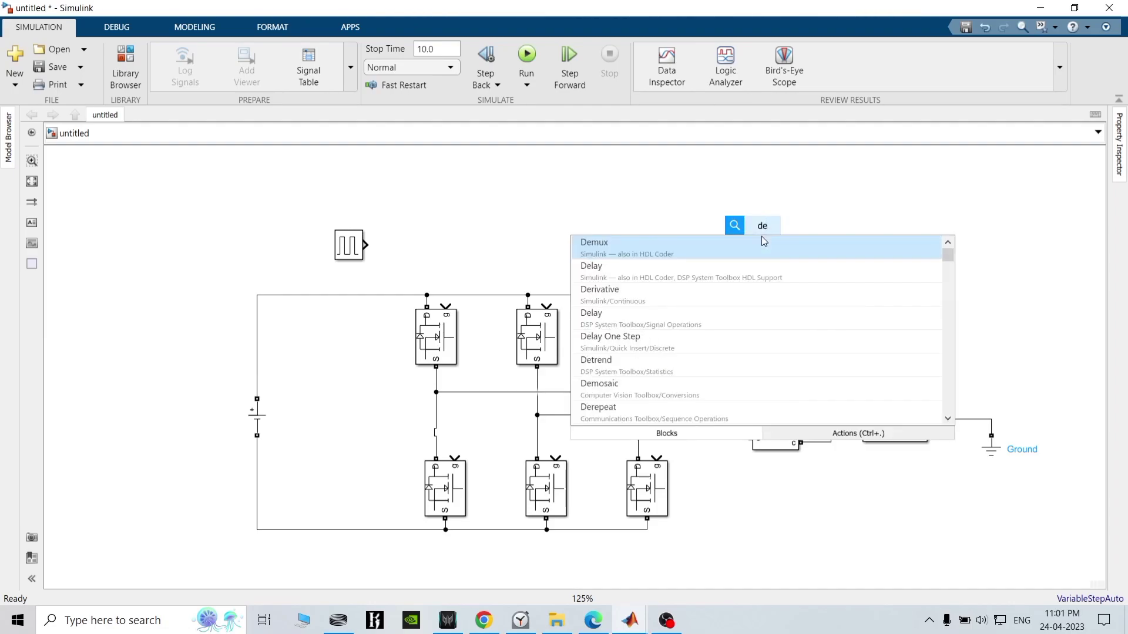
key("Return")
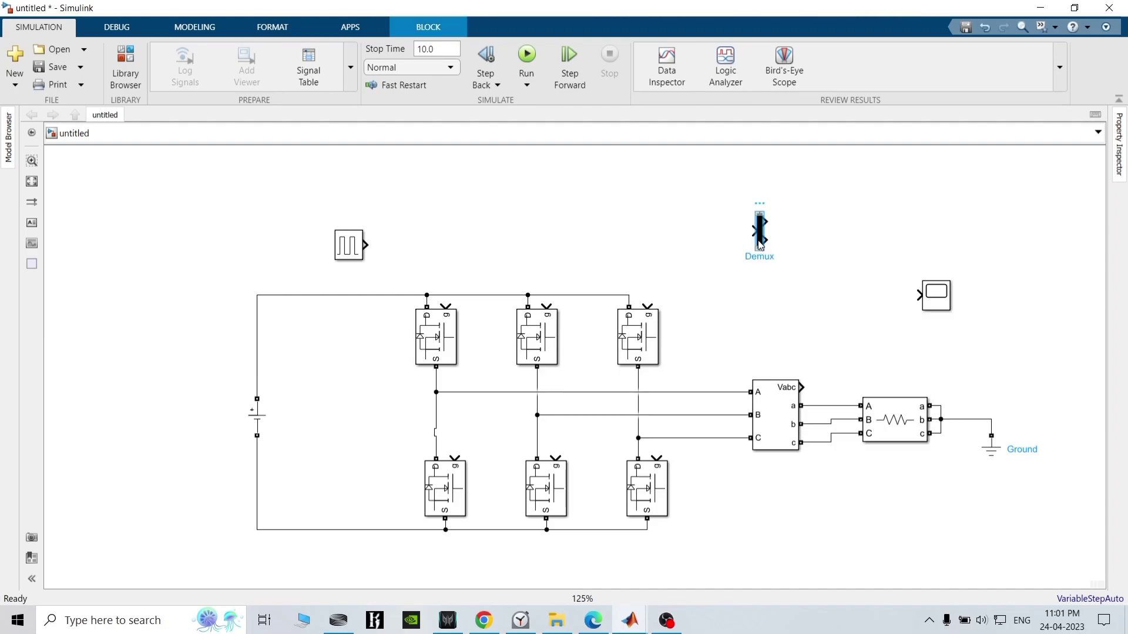
double_click(759, 245)
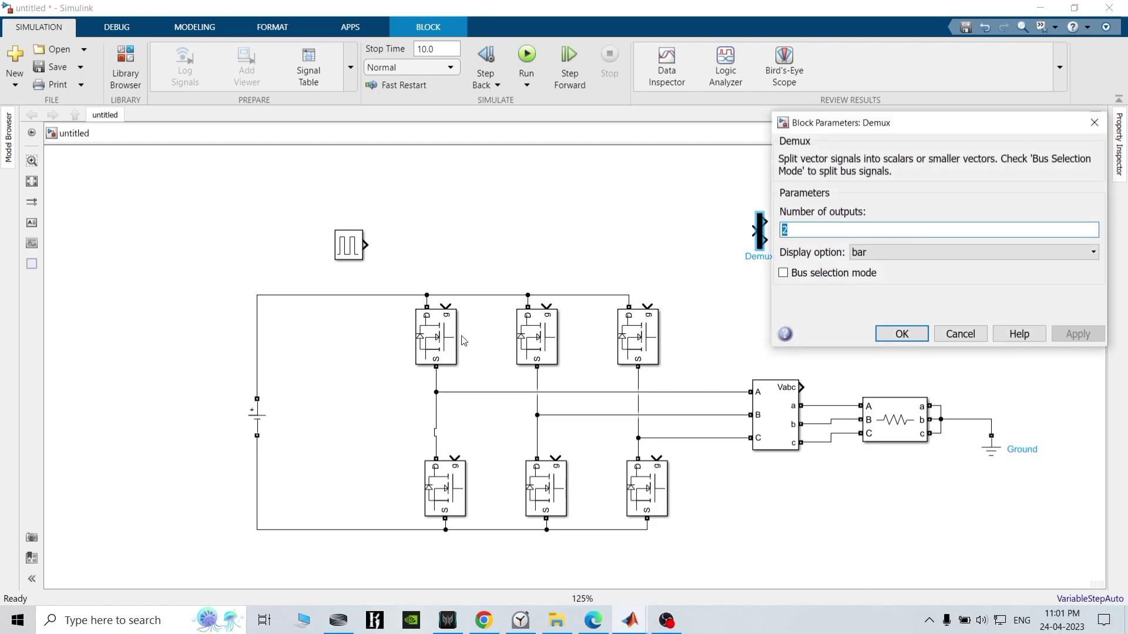
type("2")
key("Return")
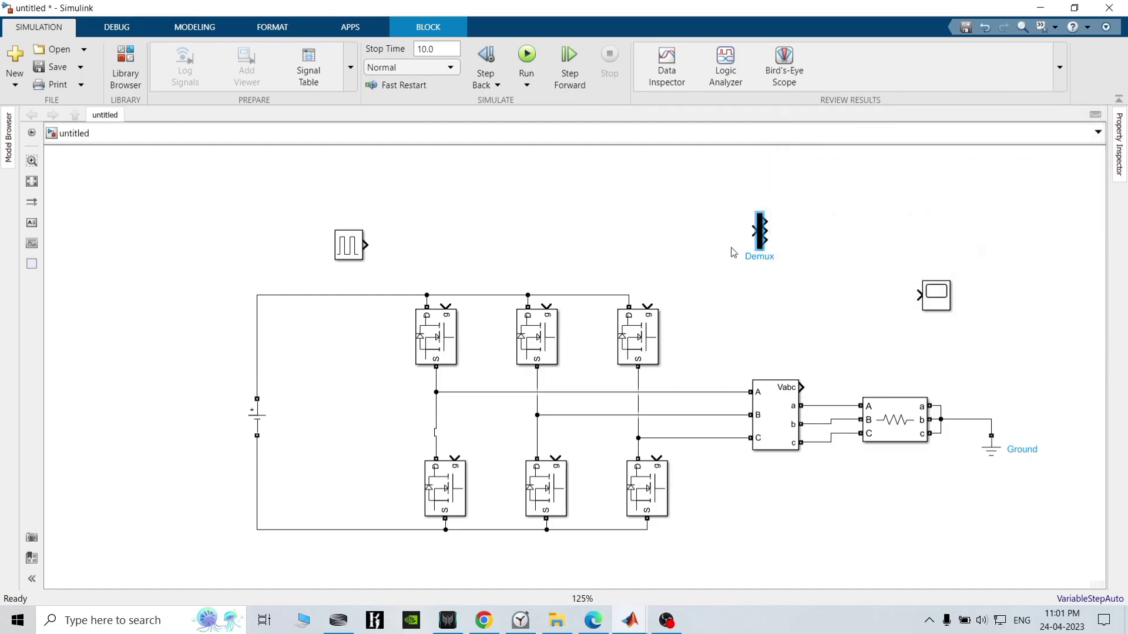
left_click_drag(760, 247, 856, 277)
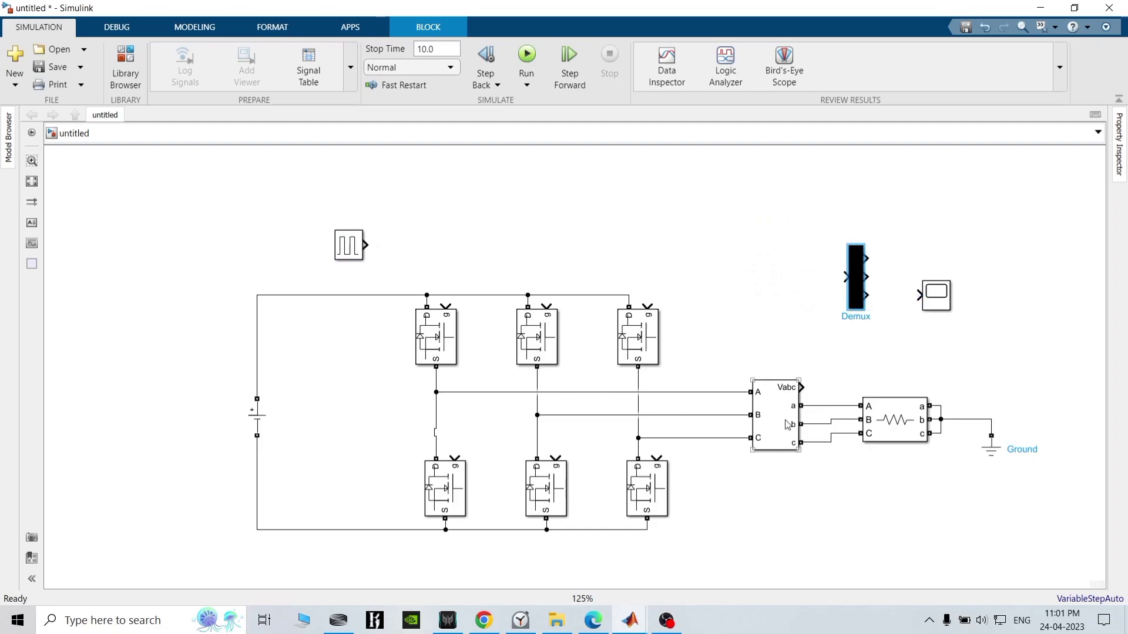
Set the Scope's number of input ports to 3.
left_click(946, 297)
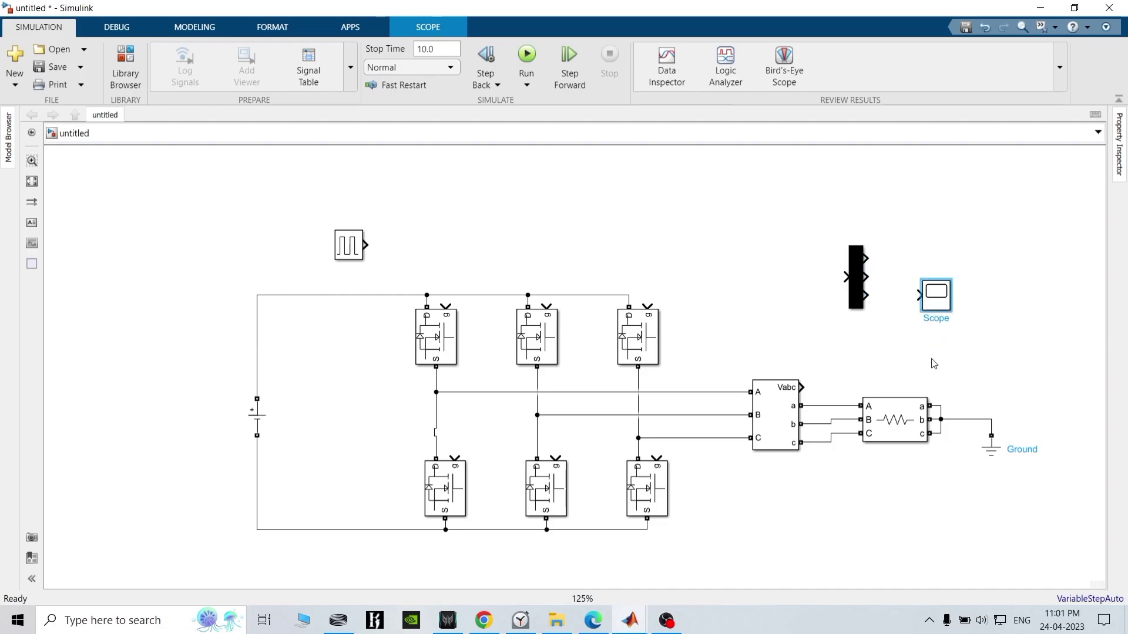
right_click(936, 300)
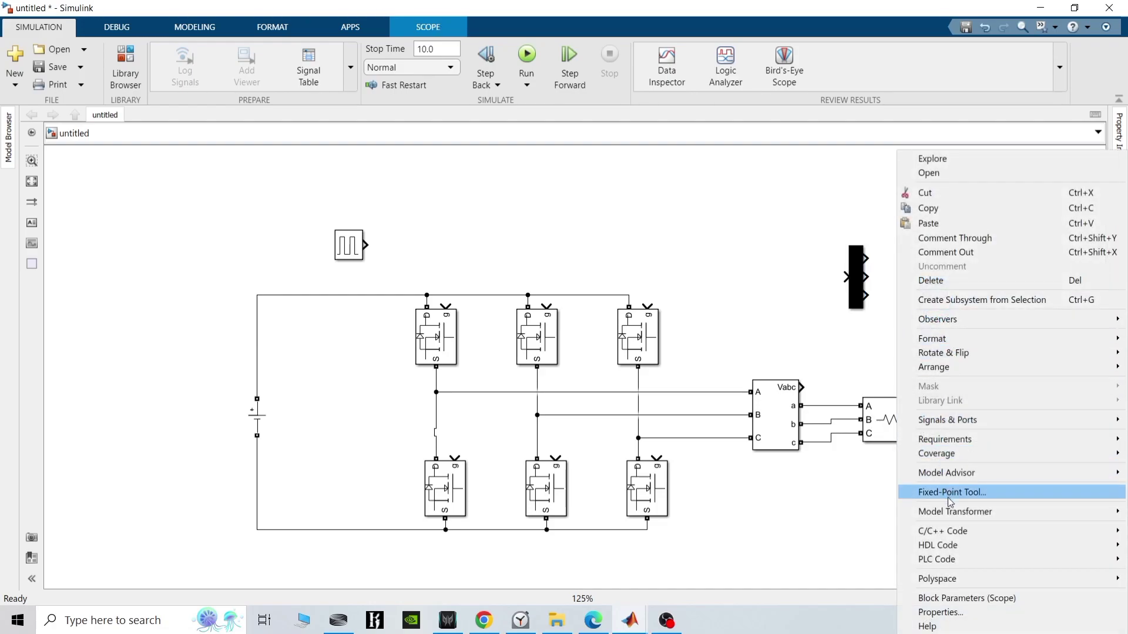
mouse_move(957, 421)
mouse_move(843, 423)
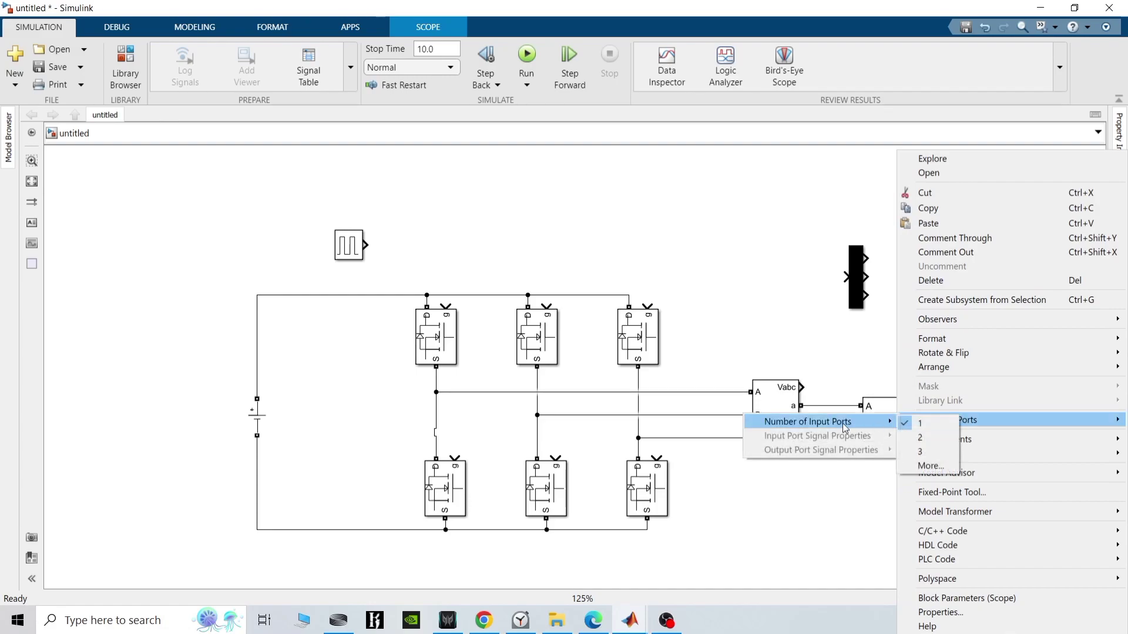
left_click(905, 438)
Enlarge the Scope, align the Demux with it, and wire Vabc through the Demux to the three Scope inputs.
mouse_move(952, 313)
left_mouse_down()
mouse_move(973, 359)
mouse_move(964, 310)
left_mouse_up()
left_click_drag(857, 285, 853, 302)
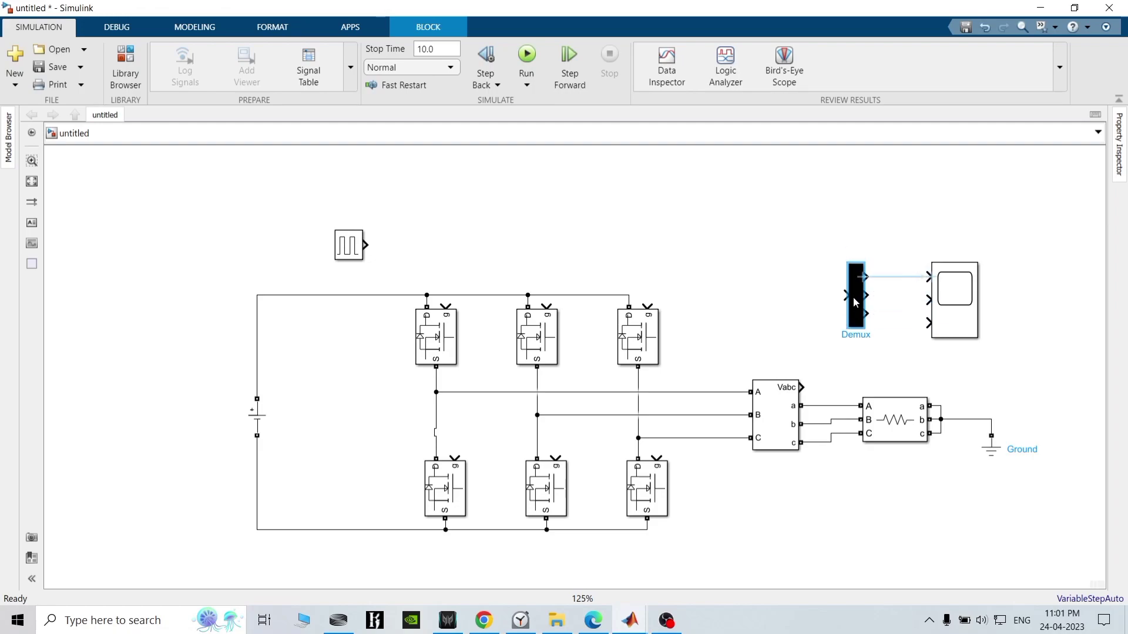
mouse_move(801, 387)
left_mouse_down()
mouse_move(845, 296)
mouse_move(928, 276)
left_mouse_up()
left_click_drag(865, 295, 925, 326)
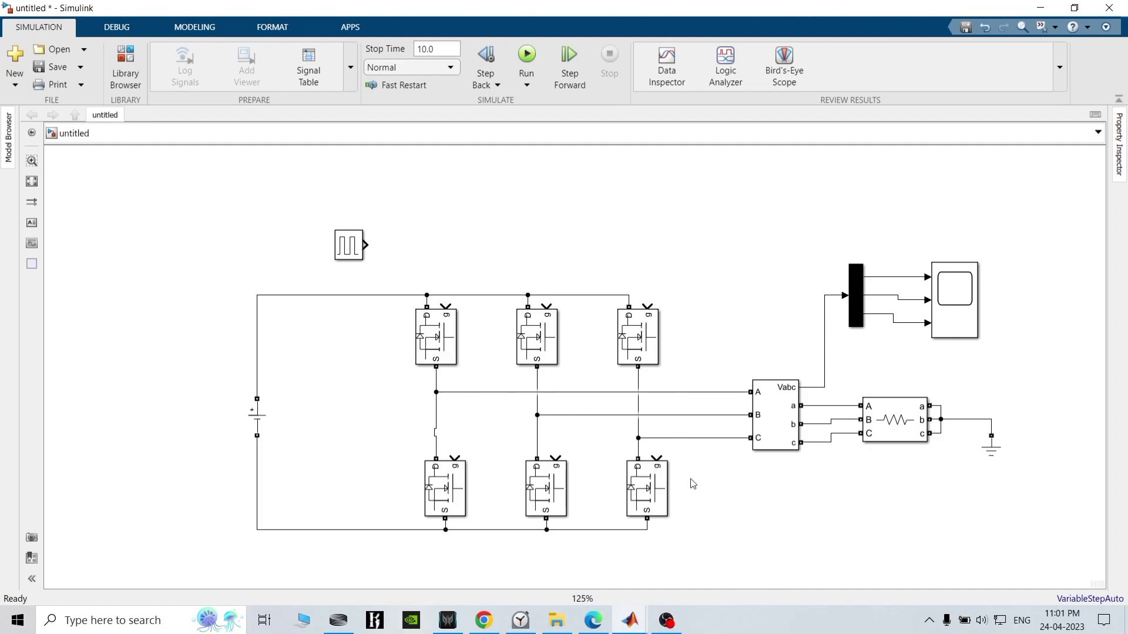
Add a powergui block in the empty area at the model's upper-left corner and shift the Pulse Generator slightly right.
double_click(451, 209)
type("power")
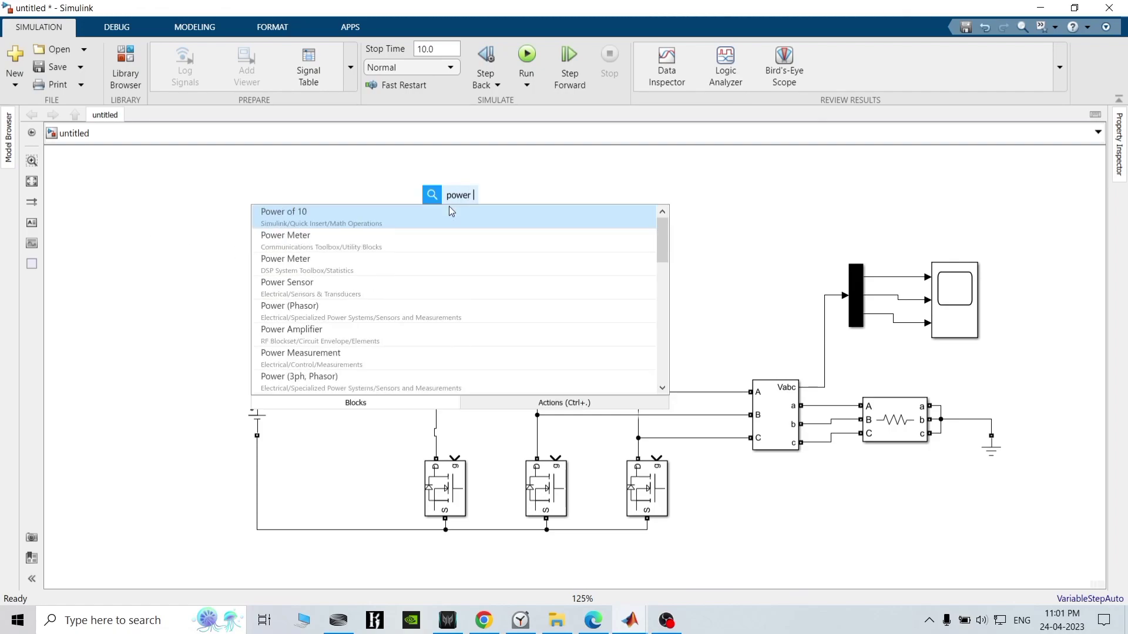
key("BackSpace")
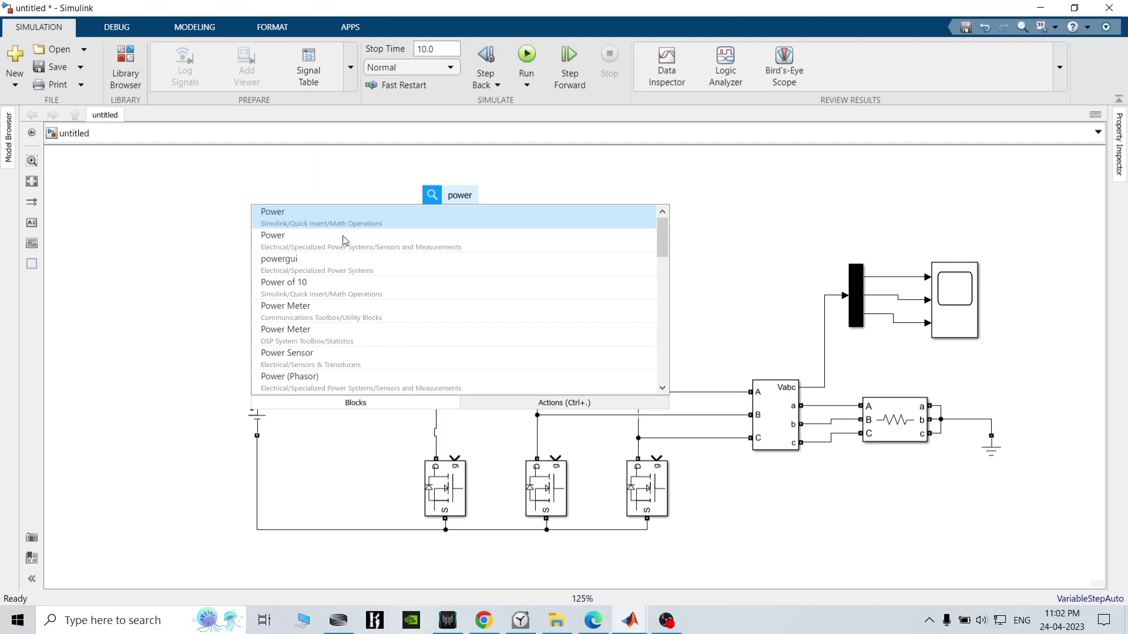
left_click(345, 262)
left_click_drag(450, 191, 116, 176)
left_click(297, 182)
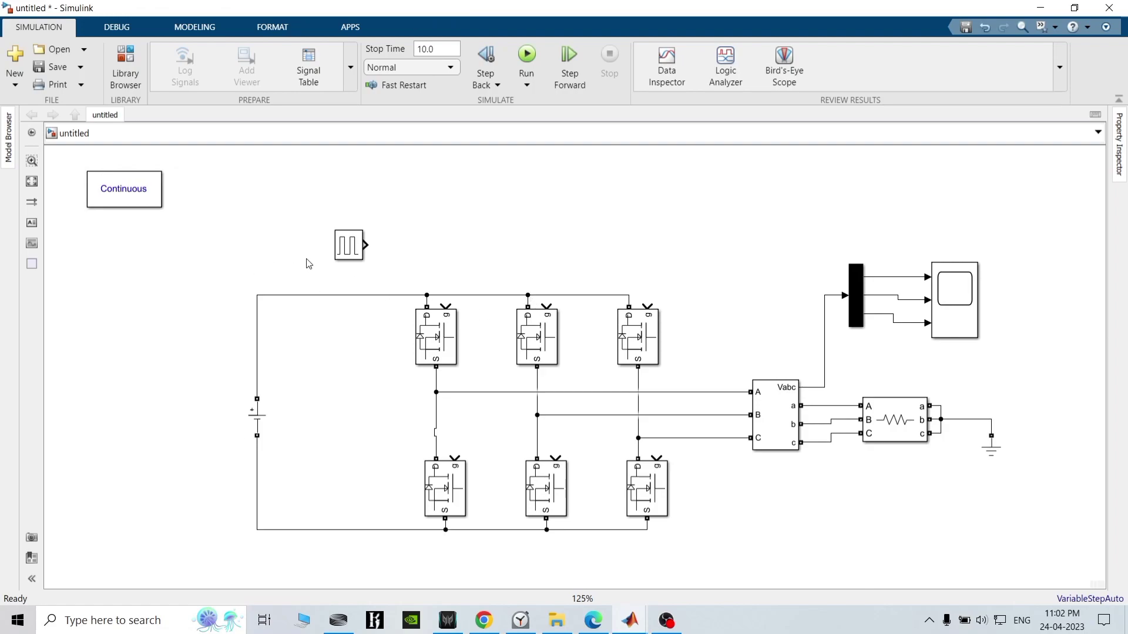
left_click_drag(340, 252, 352, 251)
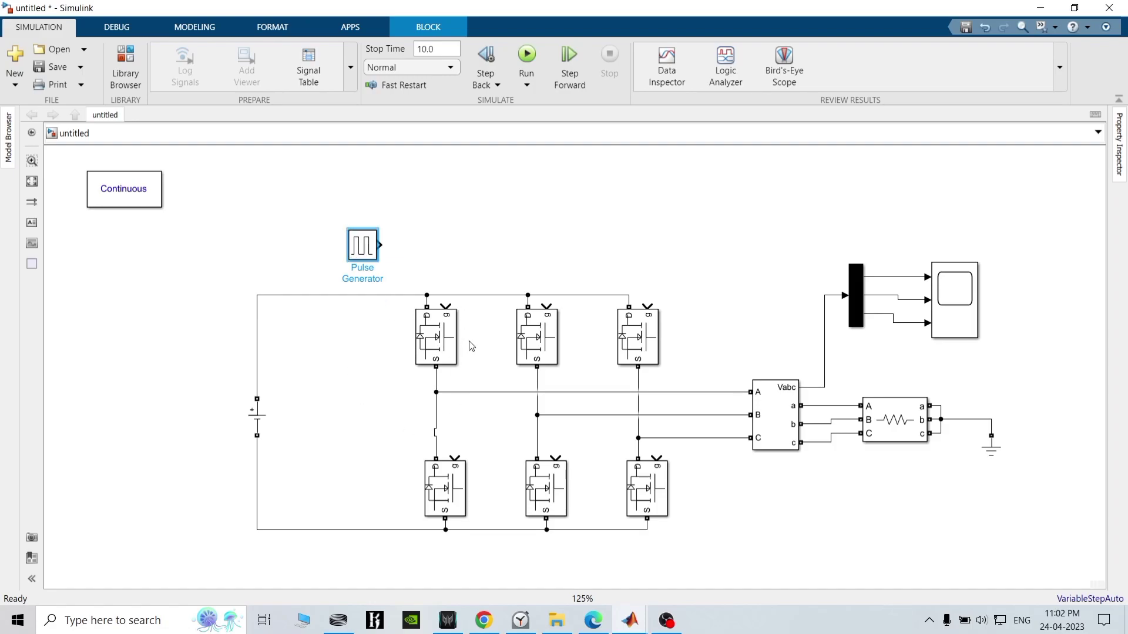
Switch to the scanned PDF in Edge, examine the inverter's switch numbering and 180° conduction table, and return to the Simulink model.
left_click(593, 620)
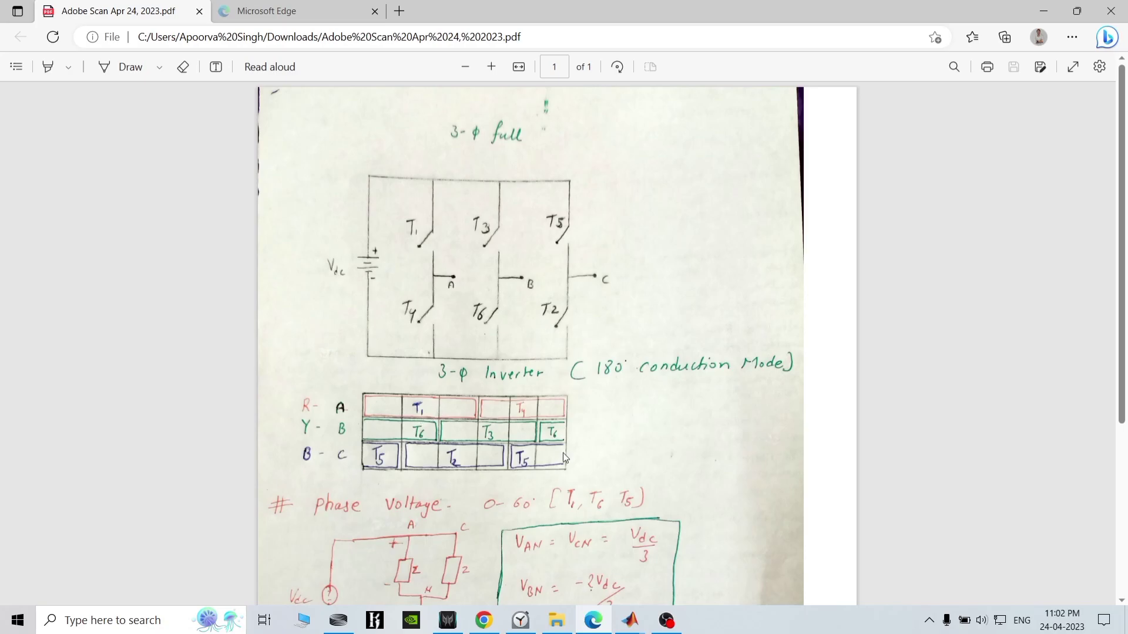
mouse_move(641, 624)
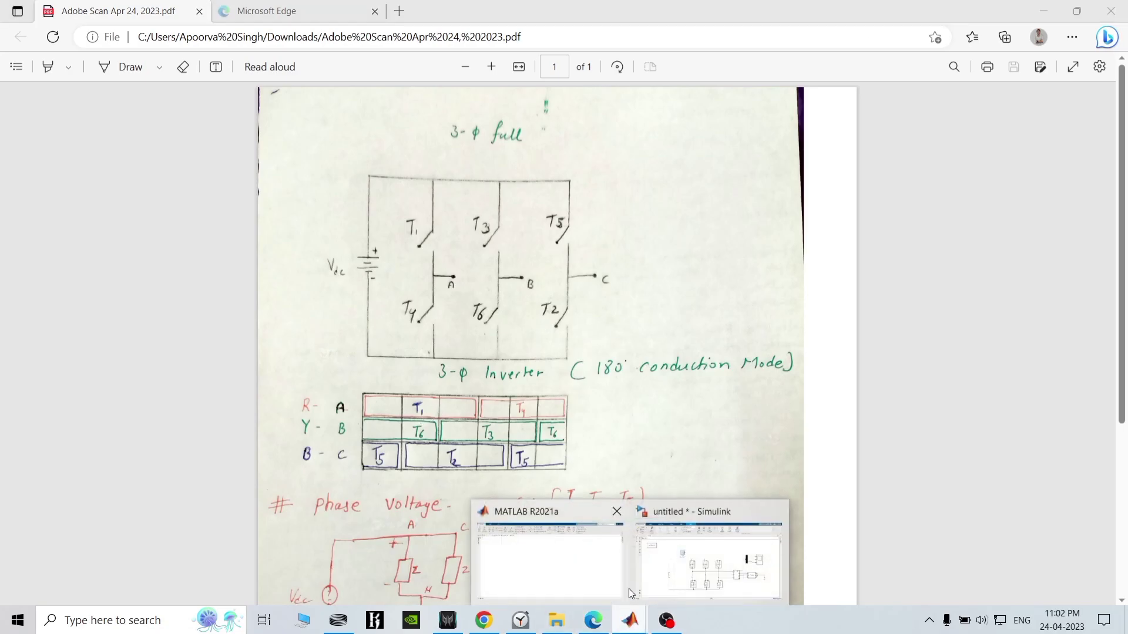
left_click(714, 574)
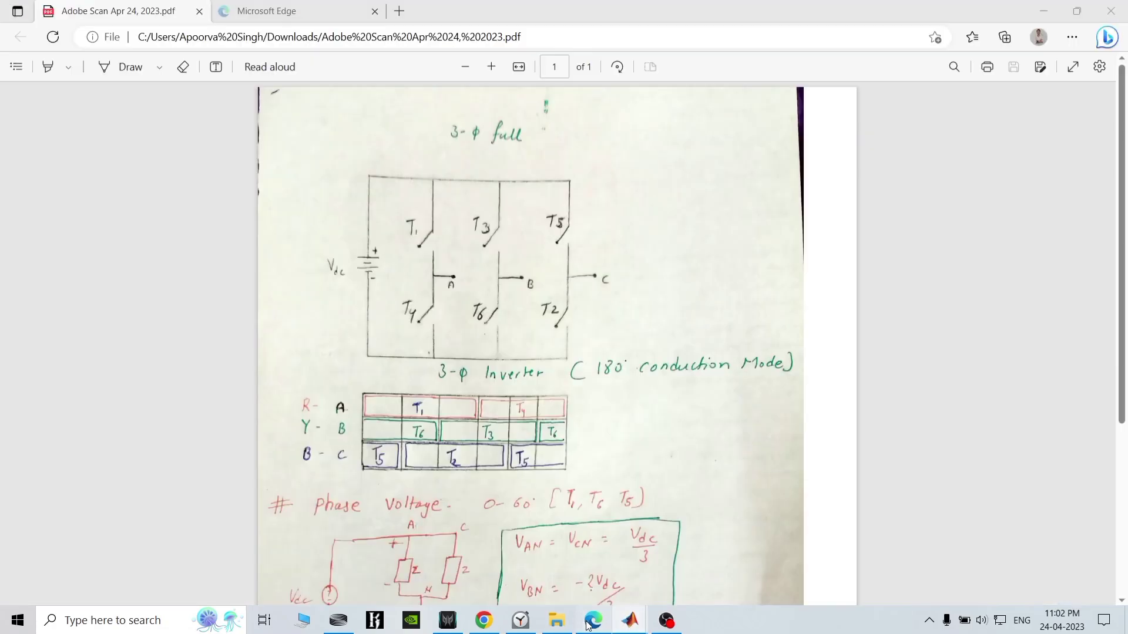
left_click(593, 620)
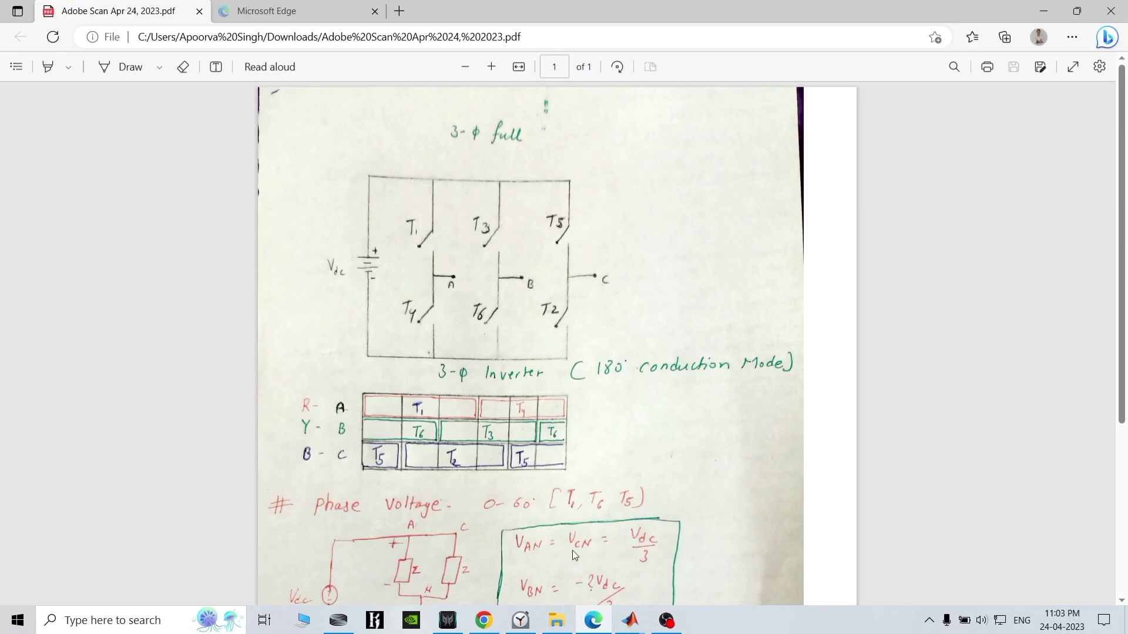
mouse_move(630, 620)
left_click(667, 582)
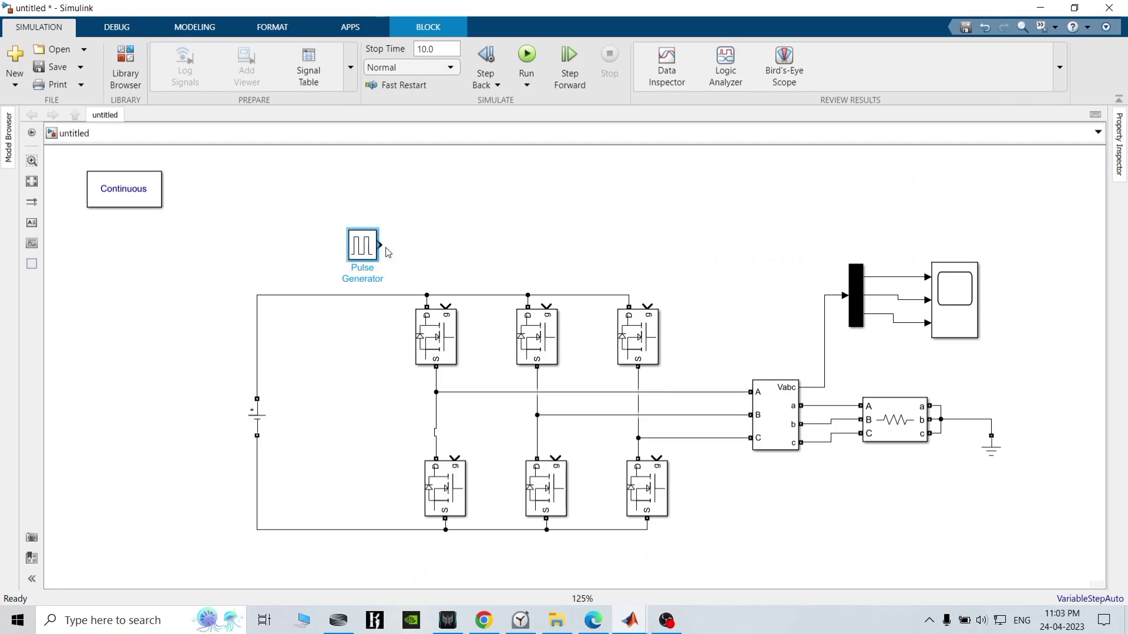
Copy the Pulse Generator and paste four copies into the free area above the second and third inverter legs.
left_click(361, 249)
right_click(363, 248)
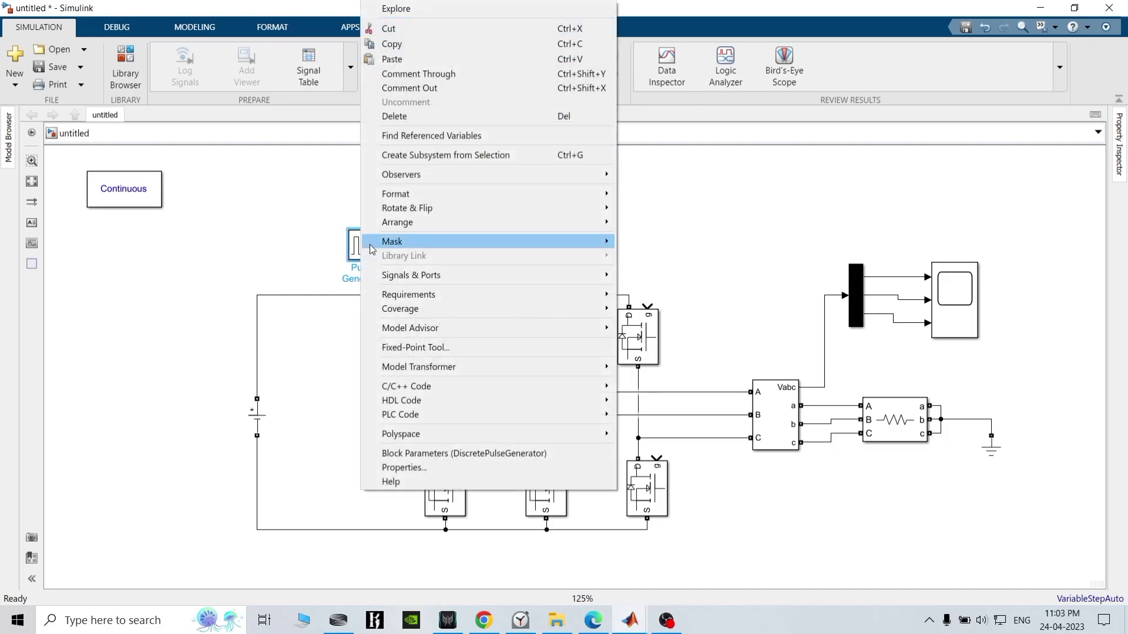
left_click(308, 238)
right_click(368, 248)
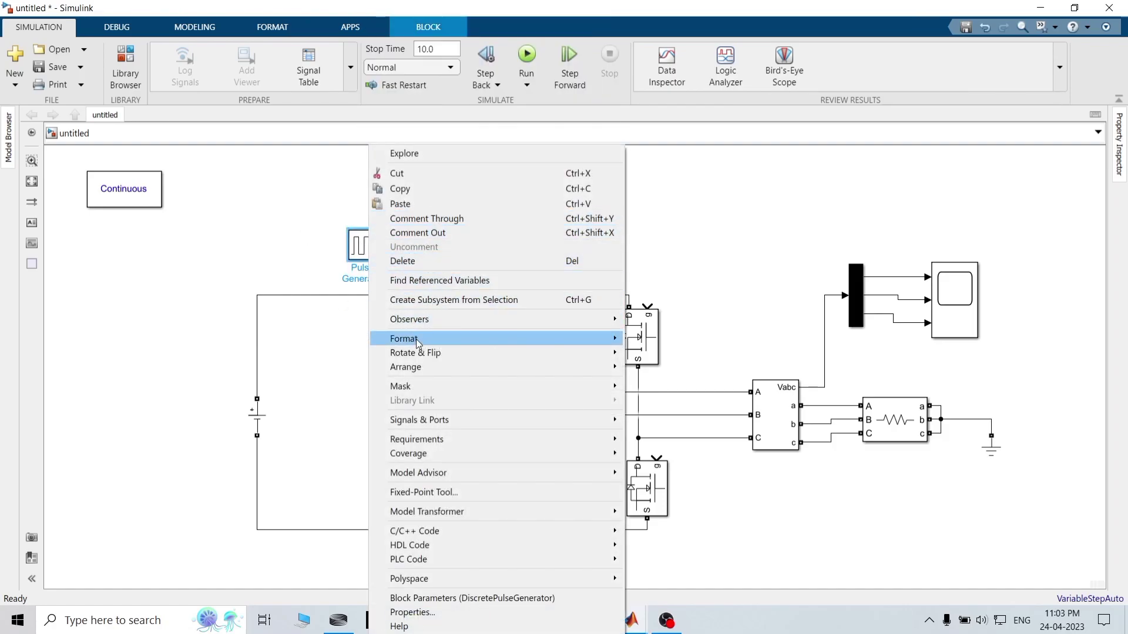
left_click(416, 189)
right_click(555, 245)
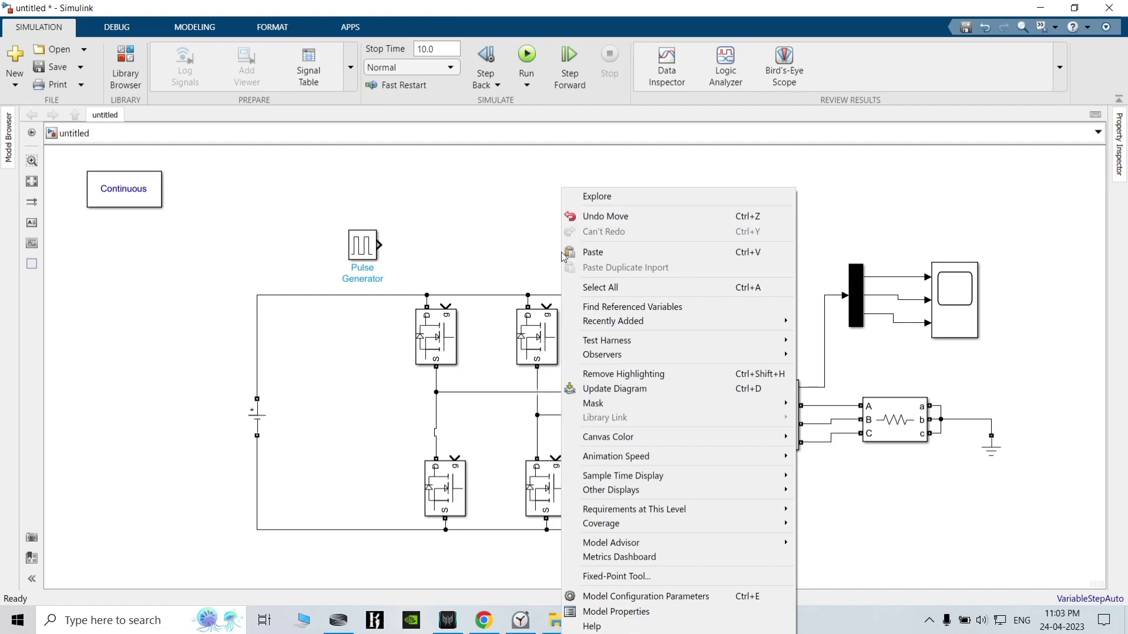
left_click(564, 252)
key("ctrl+v")
key("ctrl+v")
key("ctrl+v")
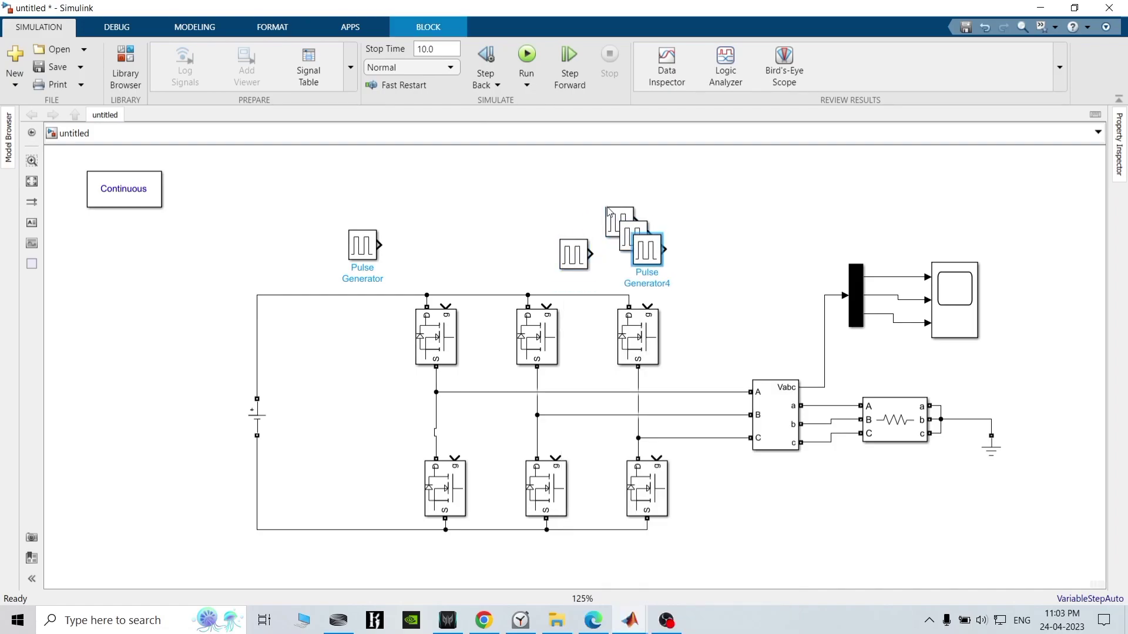
Move one Pulse Generator copy above the second leg and place two copies, rotated 180°, below the second and third legs.
left_click_drag(574, 262, 490, 258)
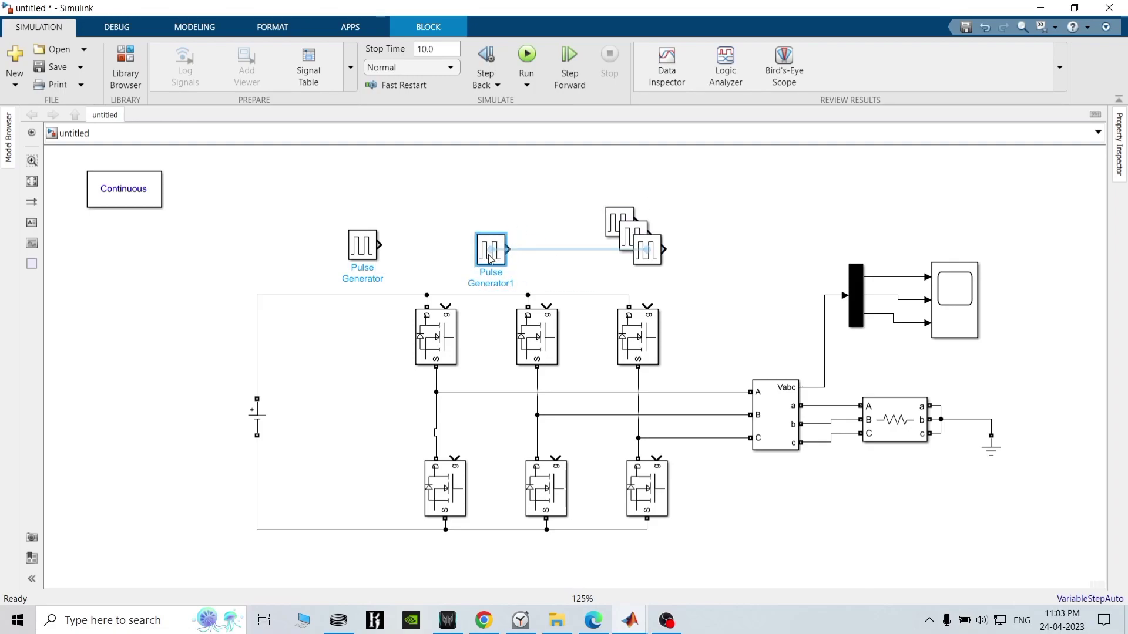
left_click_drag(616, 218, 709, 522)
key("ctrl+shift+r")
key("ctrl+r")
key("ctrl+r")
key("ctrl+r")
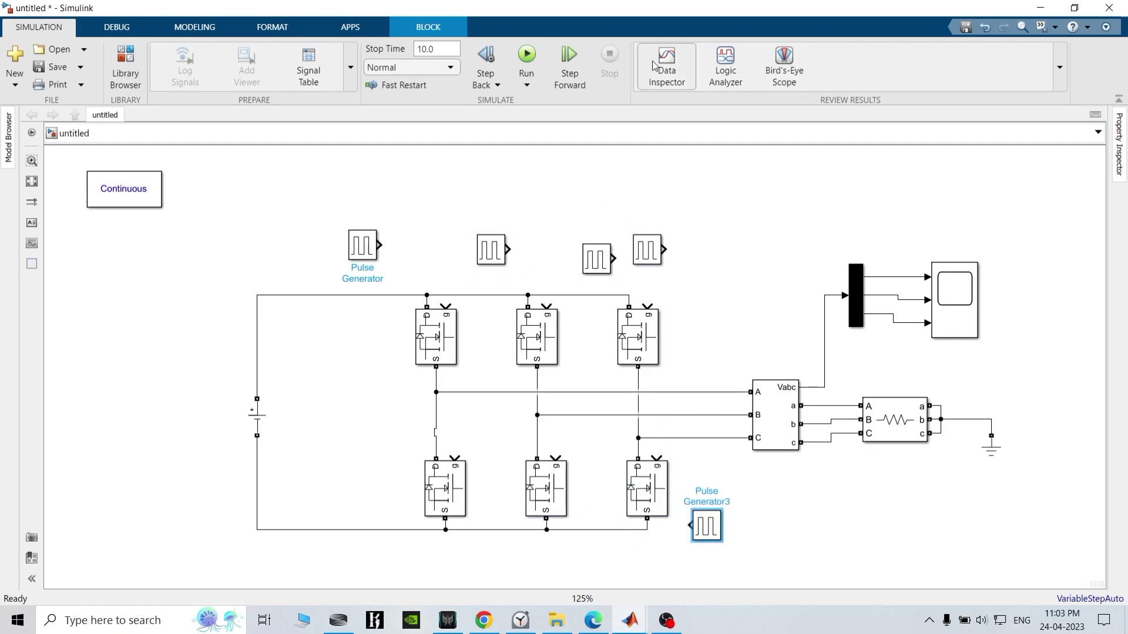
left_click_drag(646, 256, 595, 569)
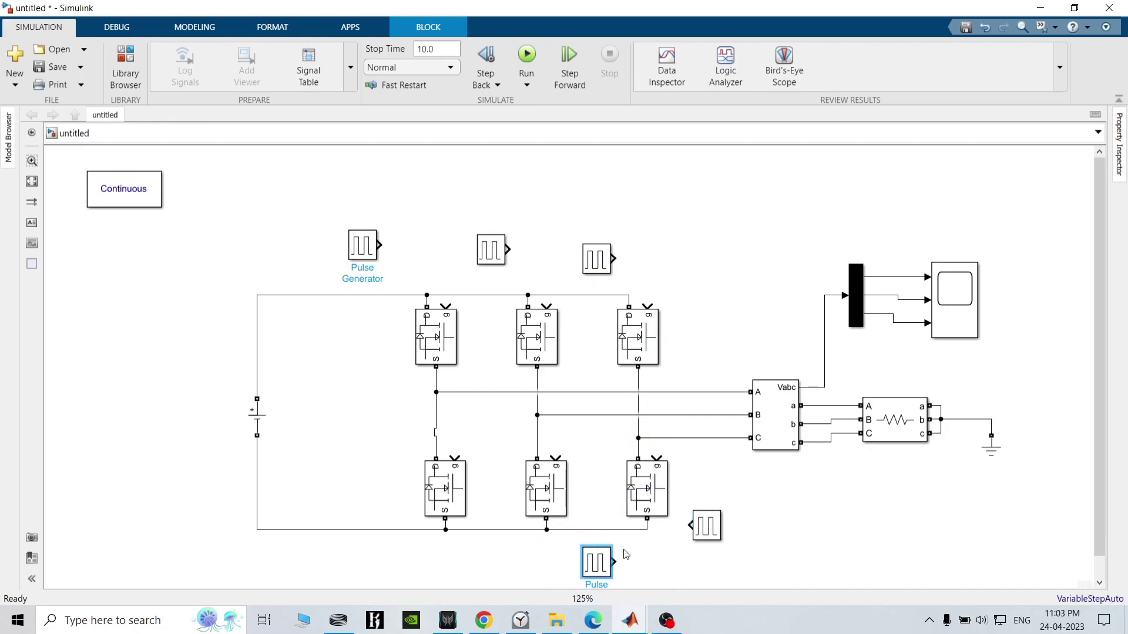
key("ctrl+r")
key("ctrl+r")
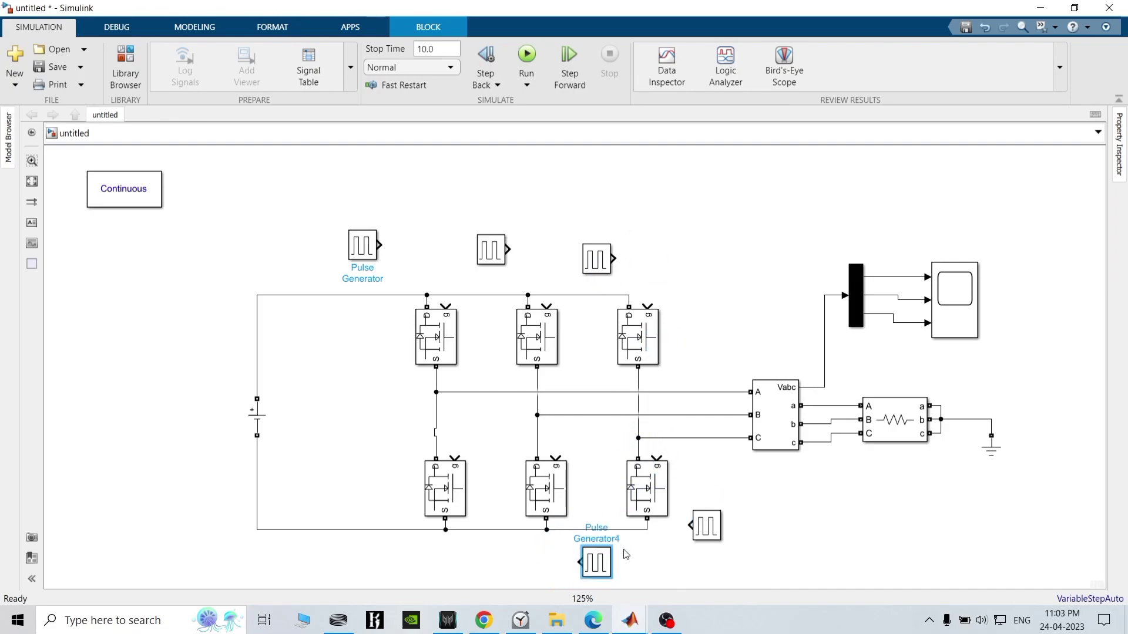
Align the third upper Pulse Generator with its row and duplicate it below the first leg, rotated 180° and level with the lower ones.
left_click_drag(593, 265, 612, 247)
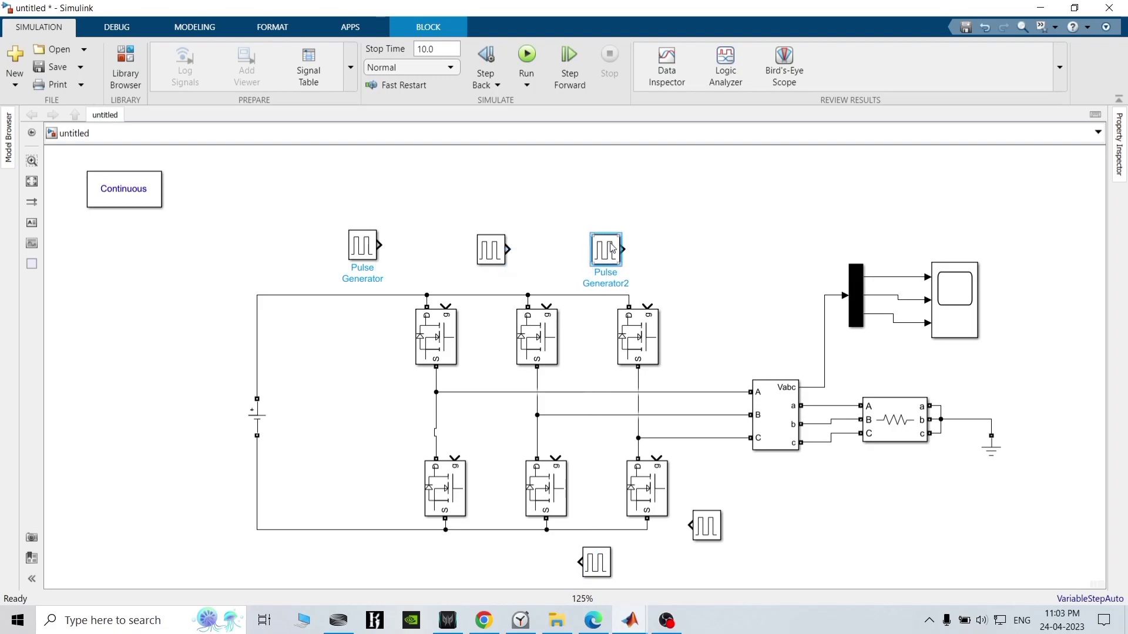
left_click_drag(601, 263, 488, 564)
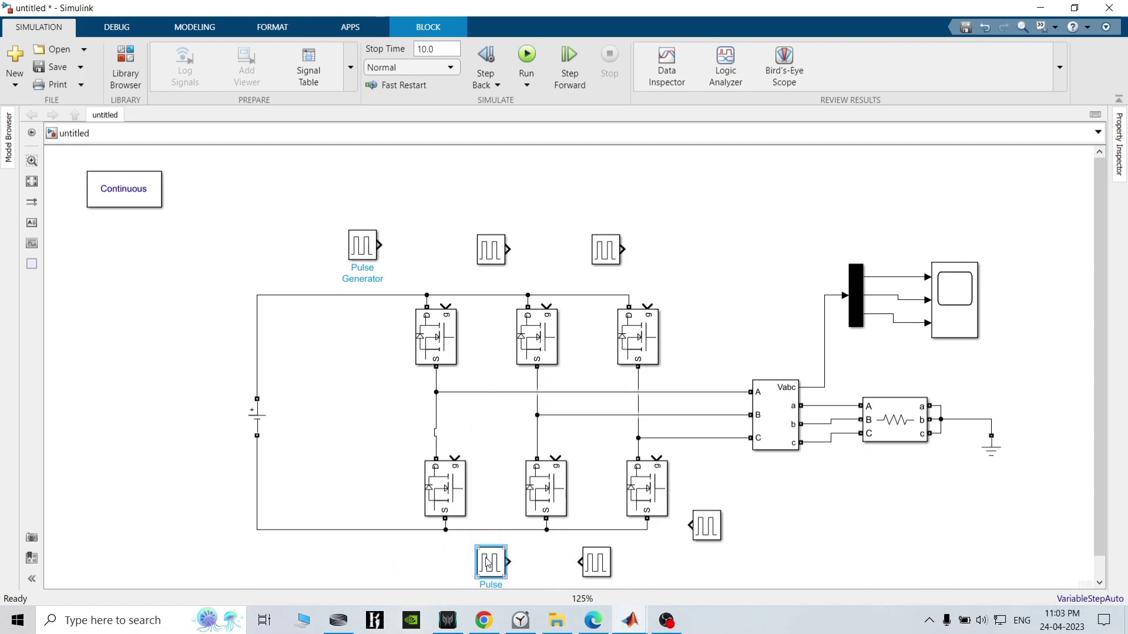
key("ctrl+r")
key("ctrl+r")
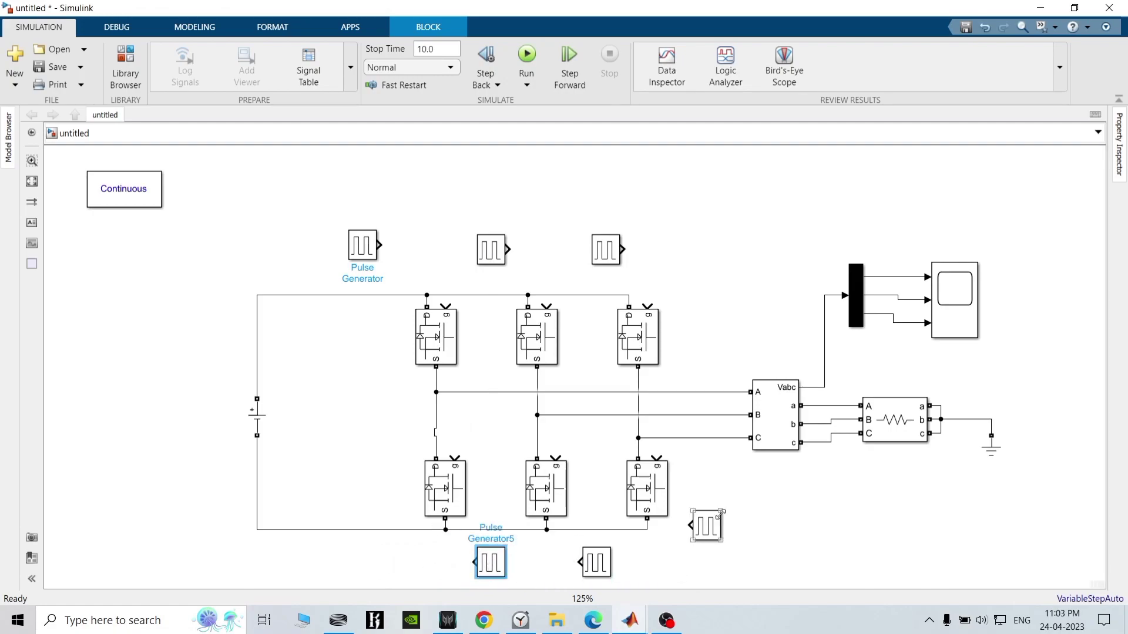
left_click_drag(718, 536, 727, 573)
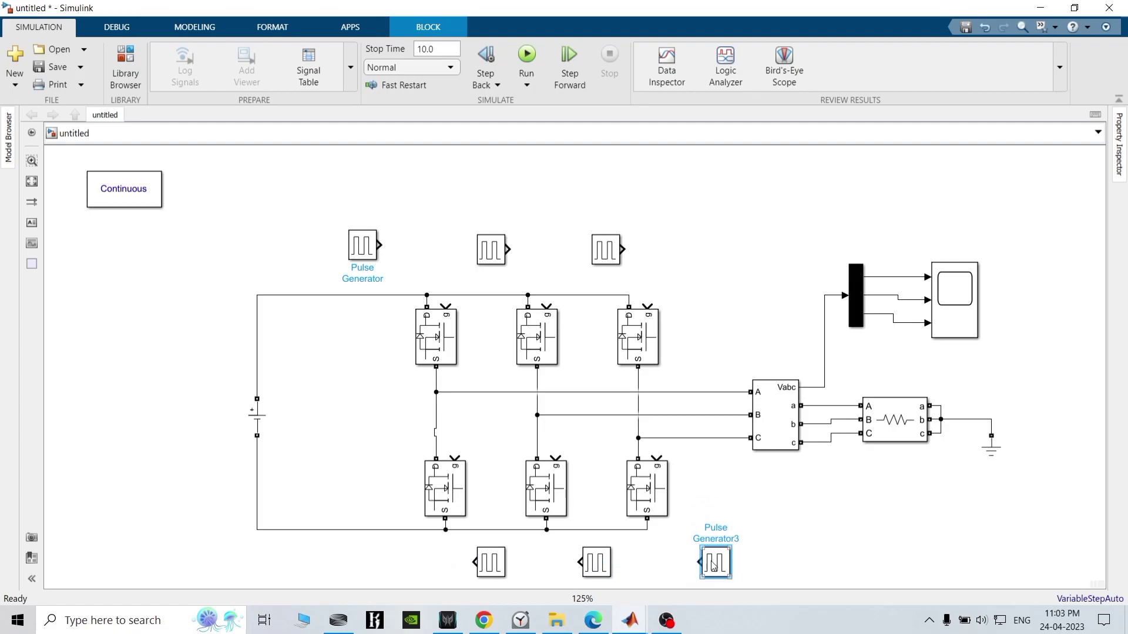
Connect the three upper Pulse Generators to the gate inputs of the three upper MOSFETs.
left_click_drag(381, 245, 445, 303)
left_click_drag(508, 249, 546, 304)
left_click_drag(622, 249, 647, 303)
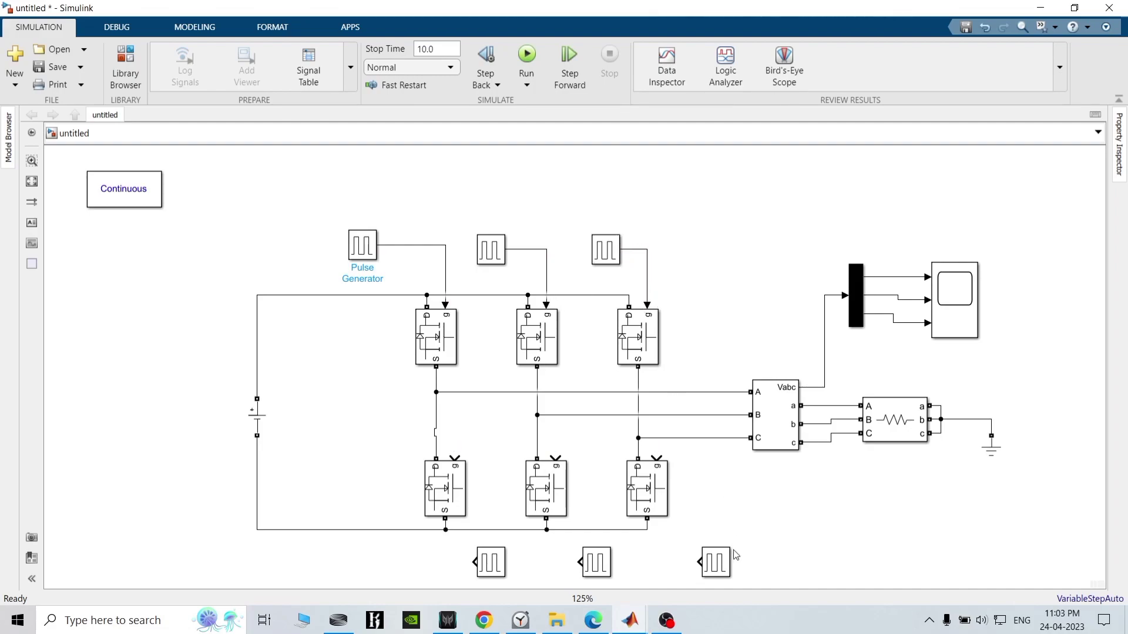
Connect the three lower Pulse Generators to the gate inputs of the three lower MOSFETs.
left_click(698, 561)
left_click_drag(698, 561, 656, 457)
left_click_drag(580, 562, 557, 450)
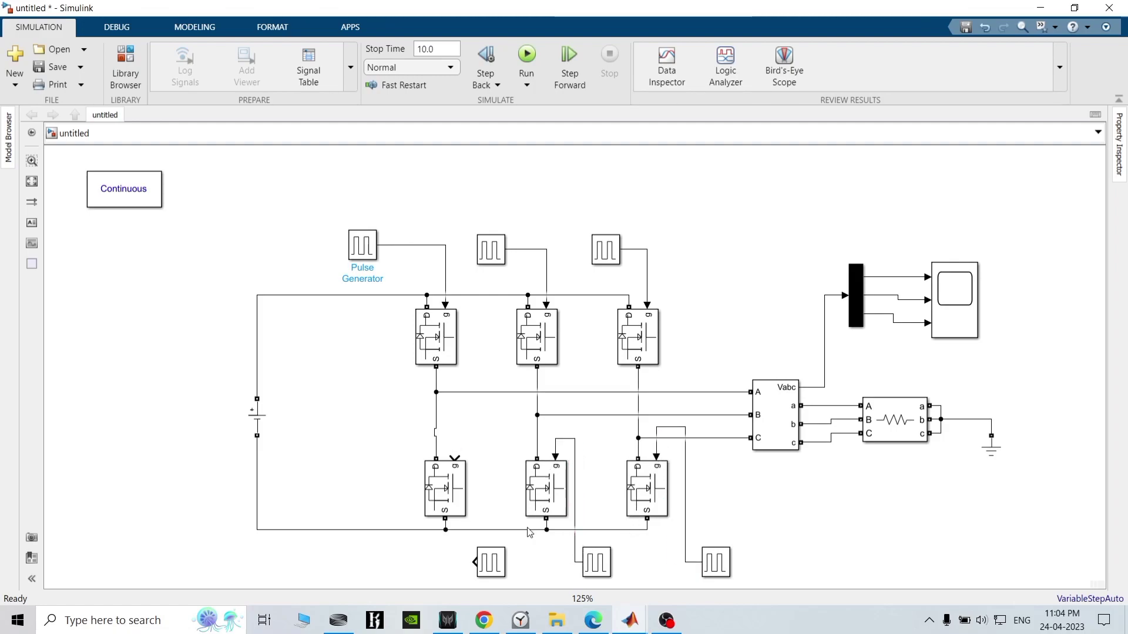
left_click(499, 575)
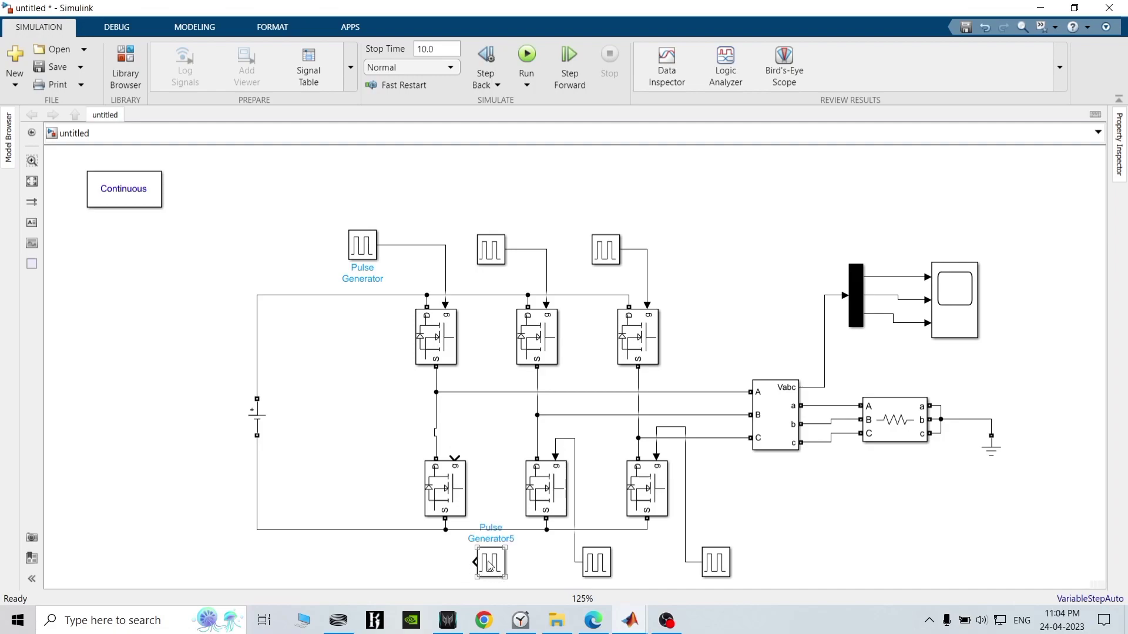
left_click_drag(474, 563, 455, 452)
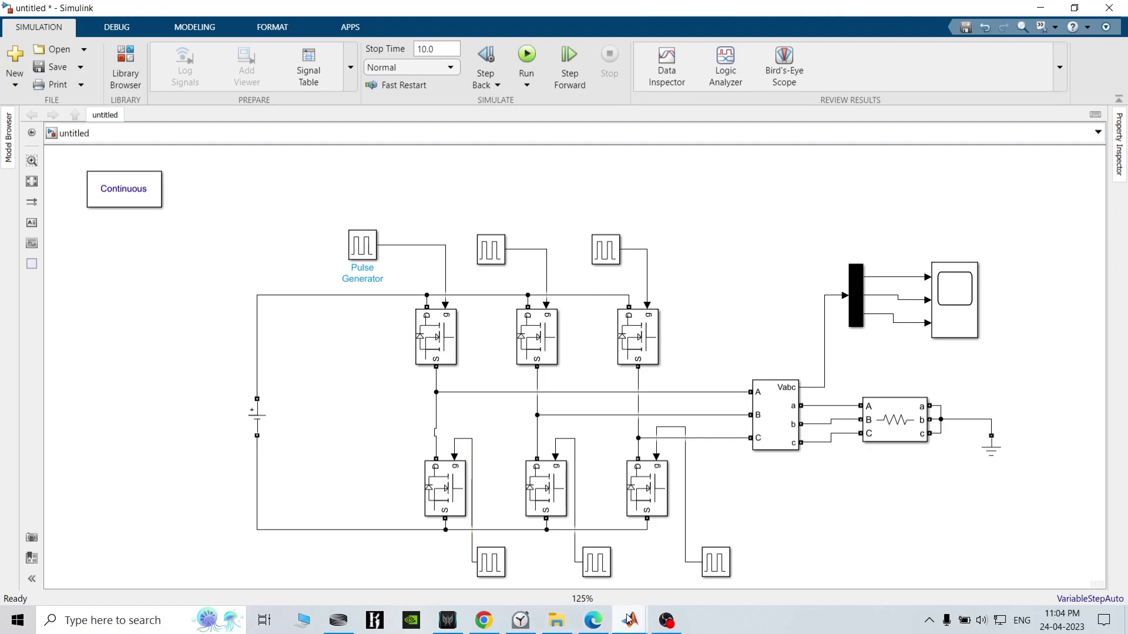
Consult the conduction table in Edge, and set the first upper MOSFET's Pulse Generator to a 0.02 s period and 50% pulse width.
left_click(593, 620)
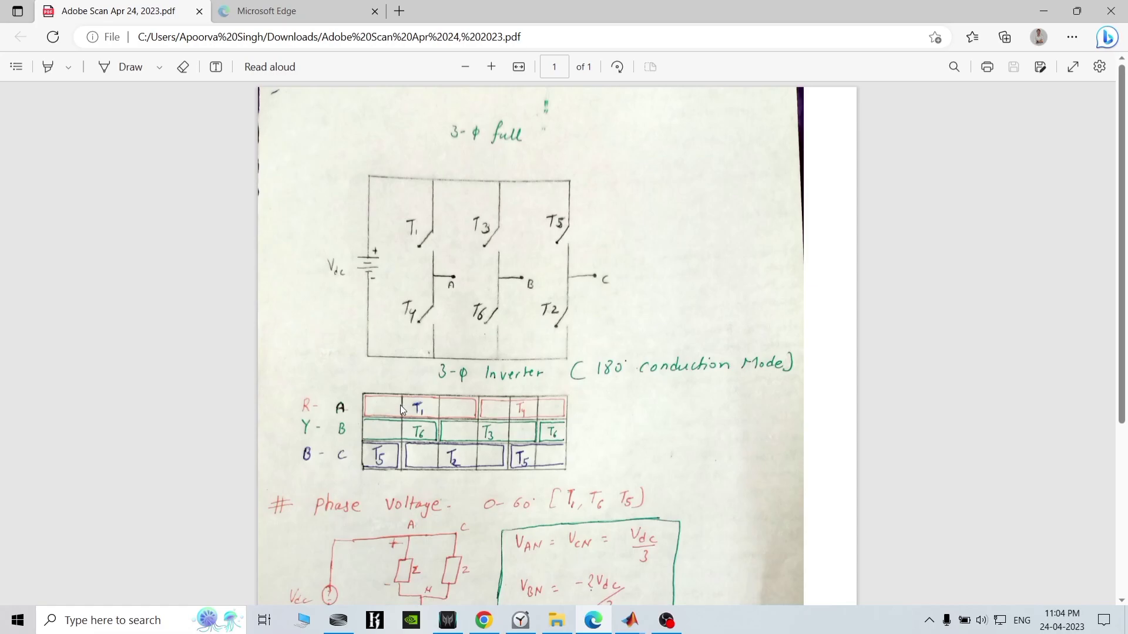
mouse_move(632, 620)
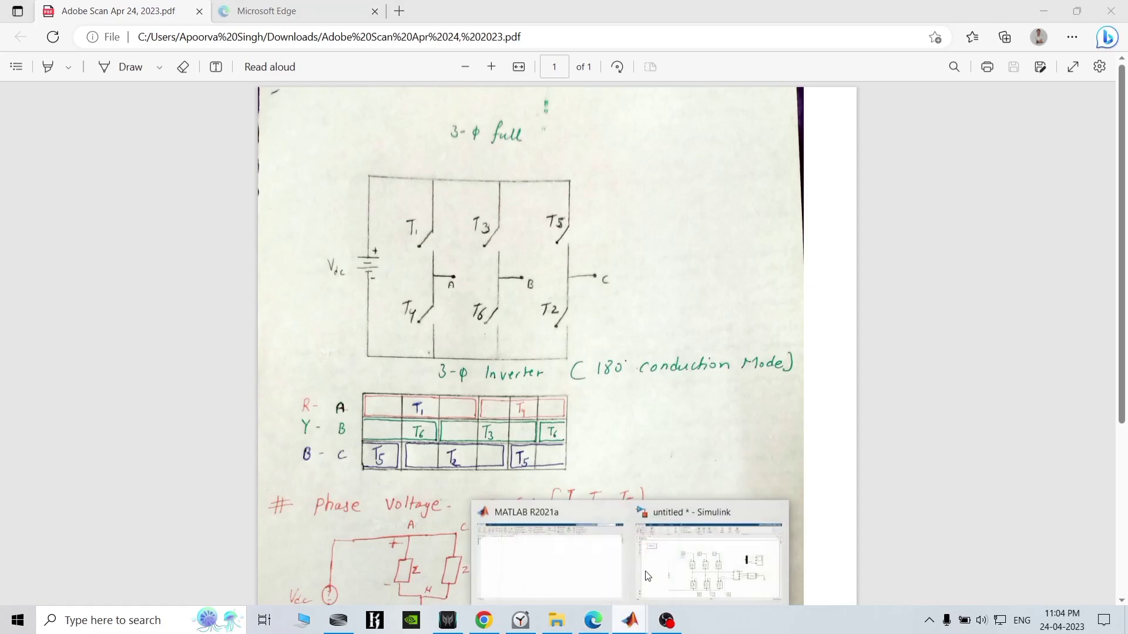
left_click(690, 583)
double_click(361, 249)
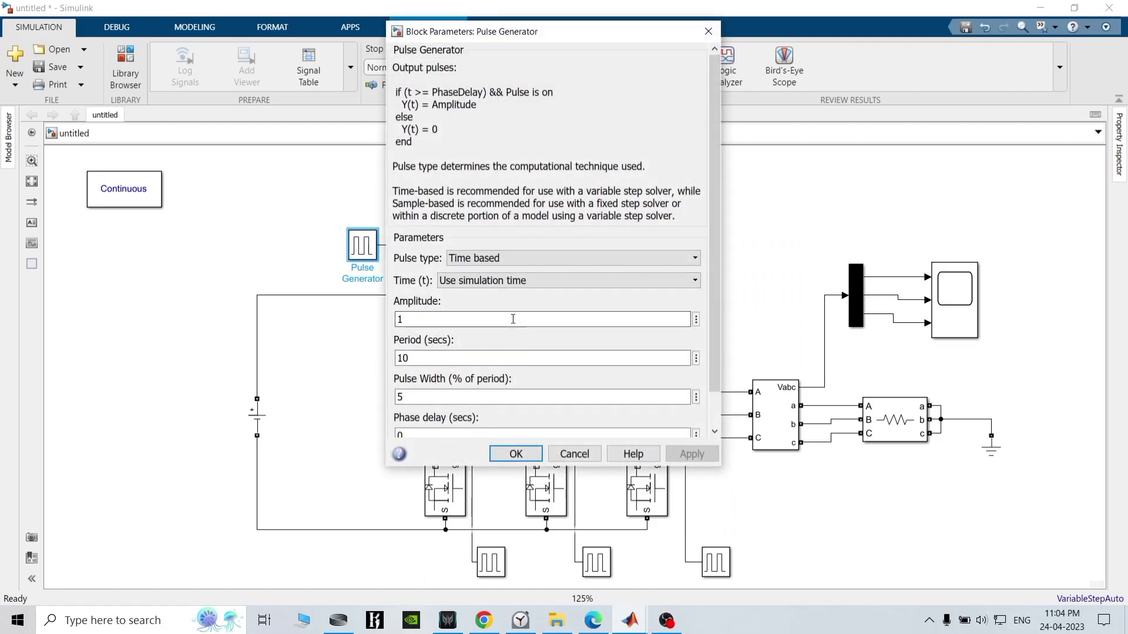
double_click(440, 354)
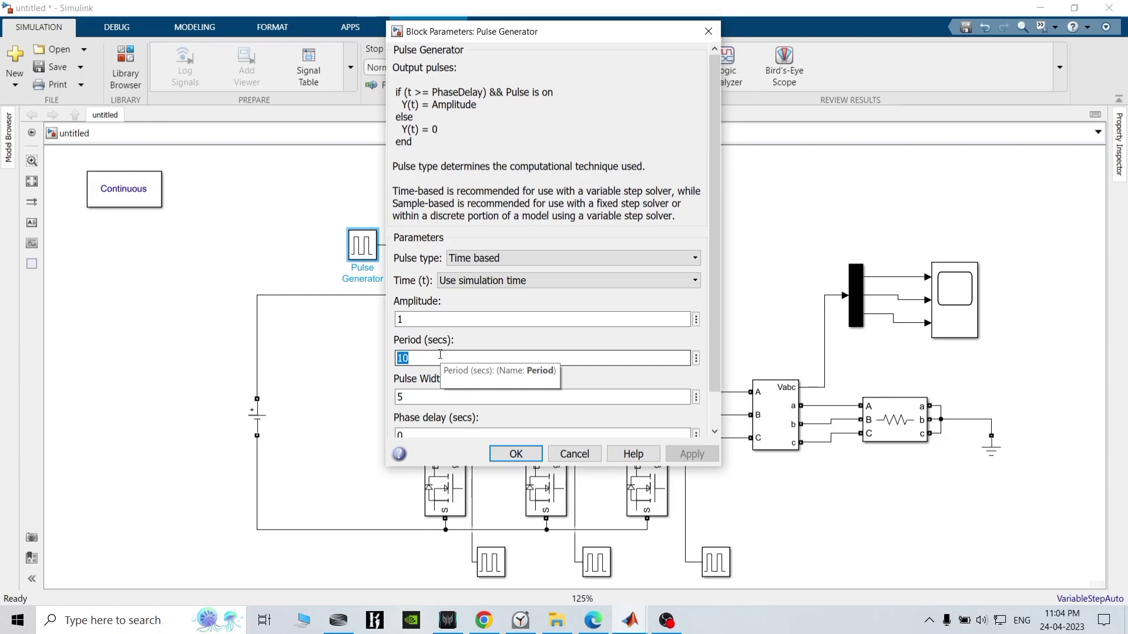
type("02")
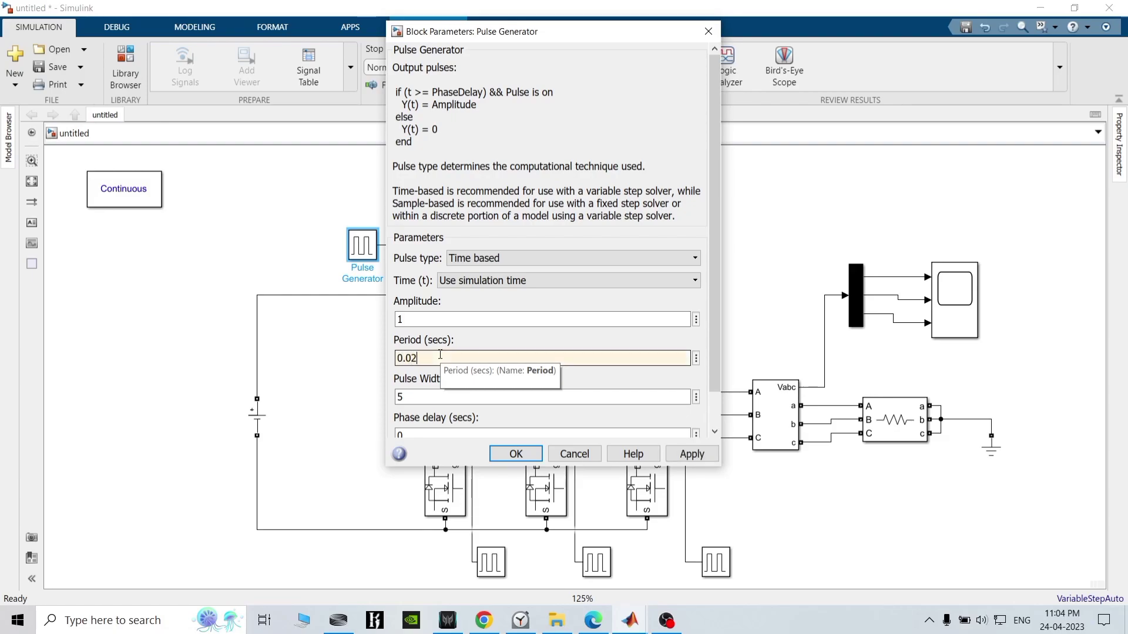
double_click(461, 398)
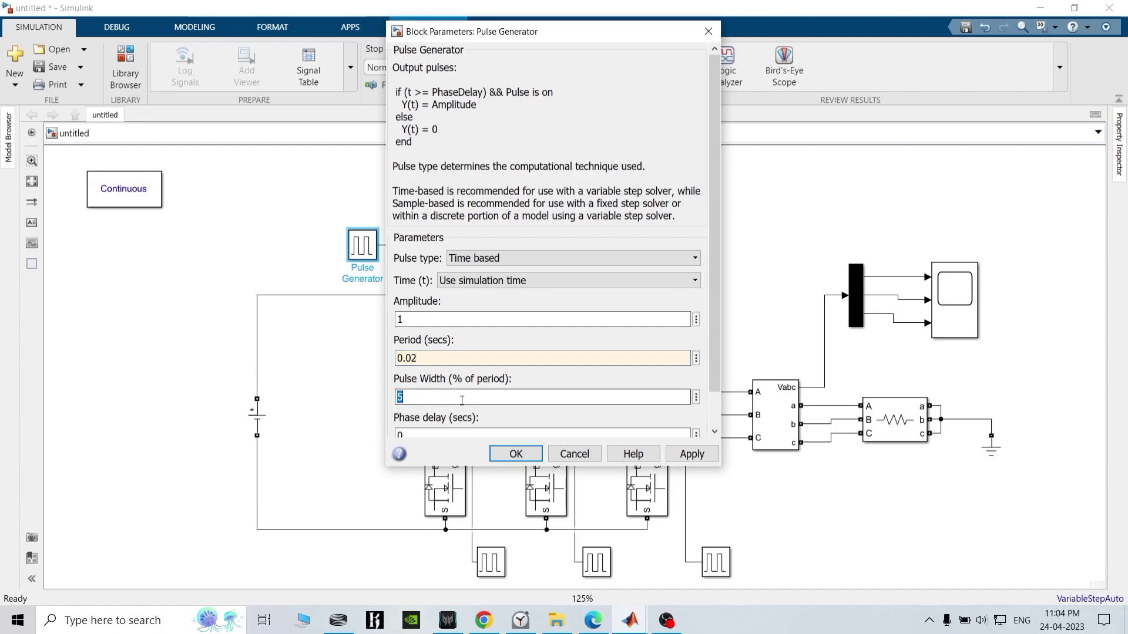
type("50")
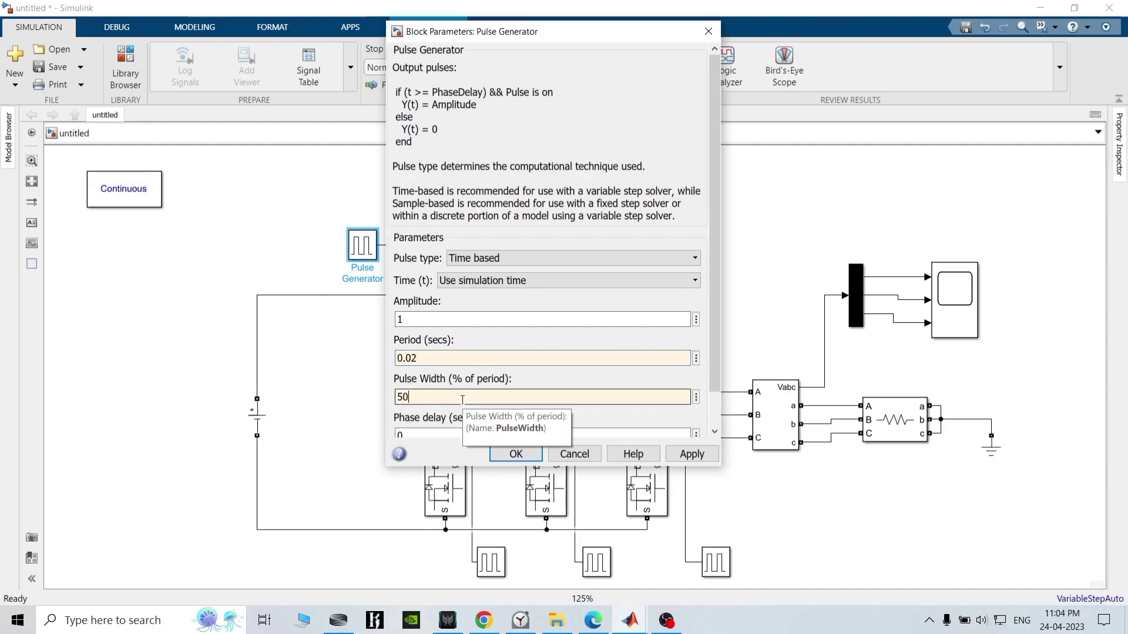
scroll(491, 304, "down", 1)
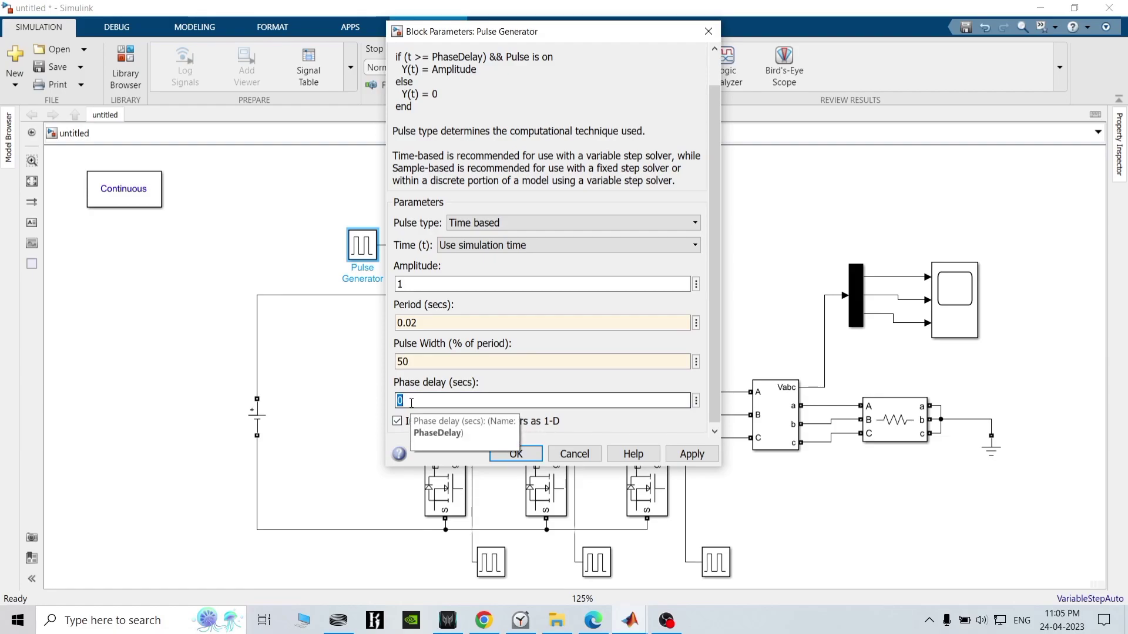
left_click(526, 457)
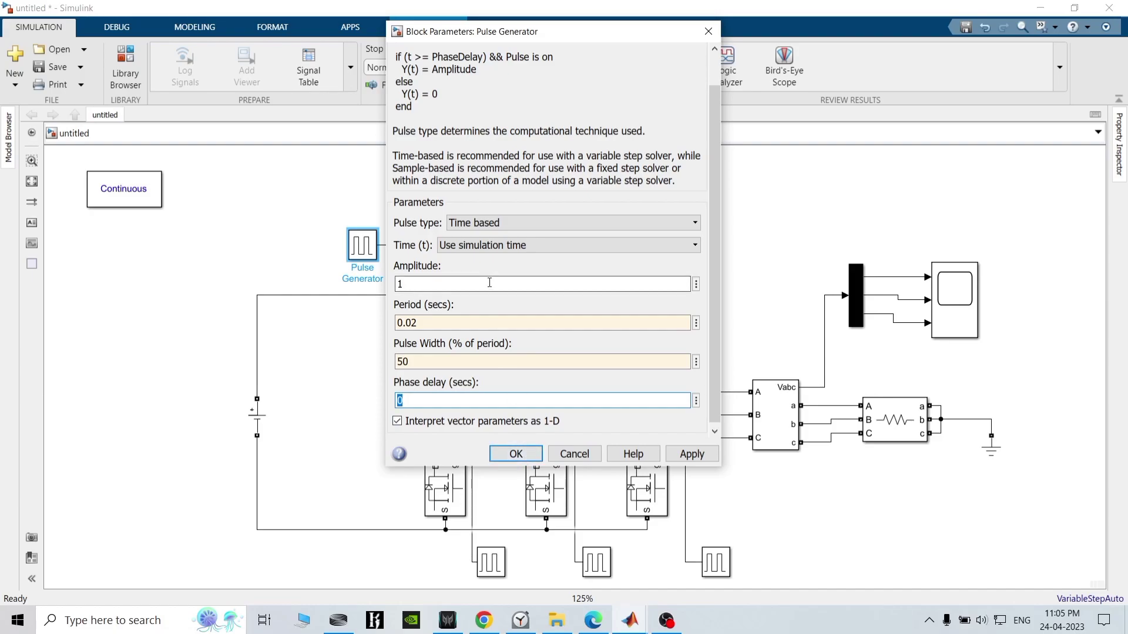
left_click(515, 454)
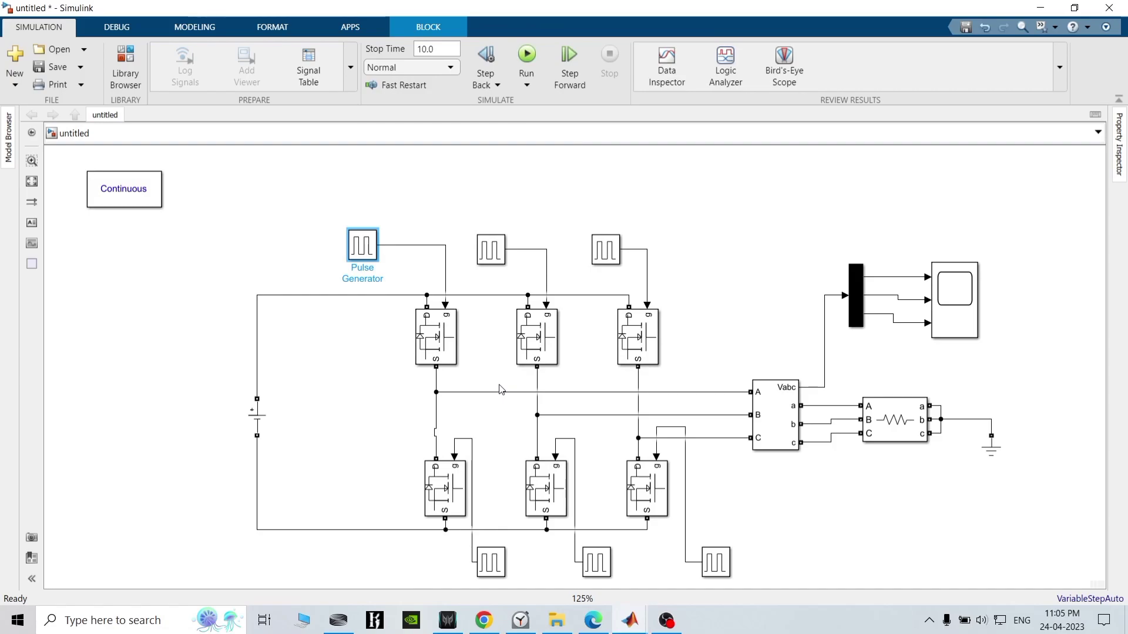
Consult the conduction table in Edge, and set the third lower MOSFET's Pulse Generator to a 0.02 s period and 50% pulse width.
left_click(593, 620)
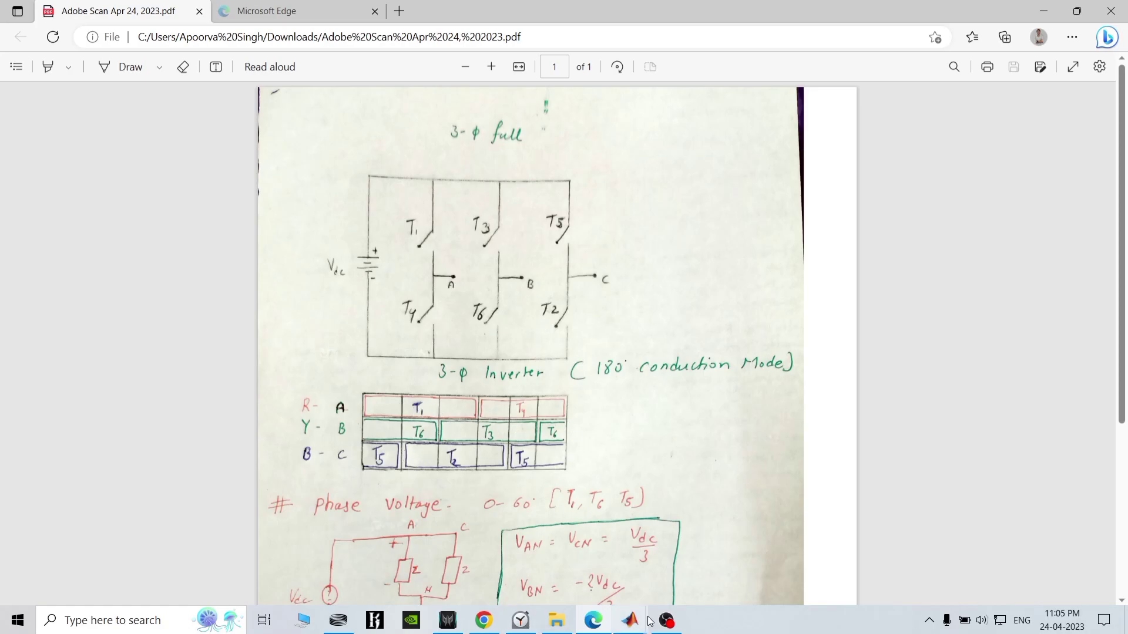
mouse_move(636, 625)
left_click(671, 578)
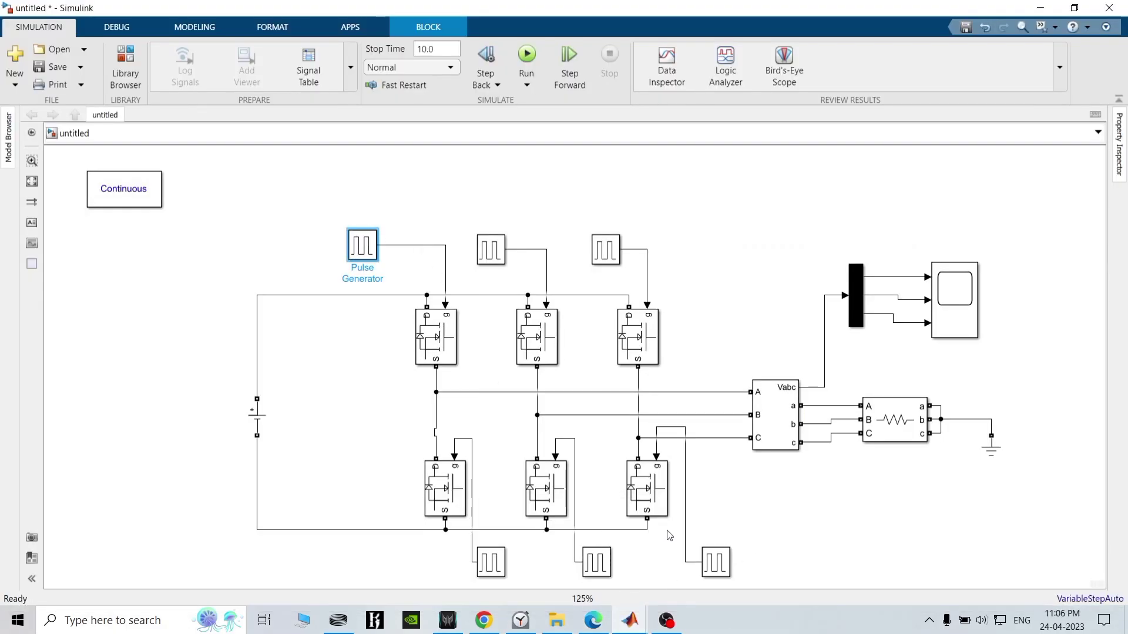
double_click(707, 571)
scroll(779, 521, "down", 1)
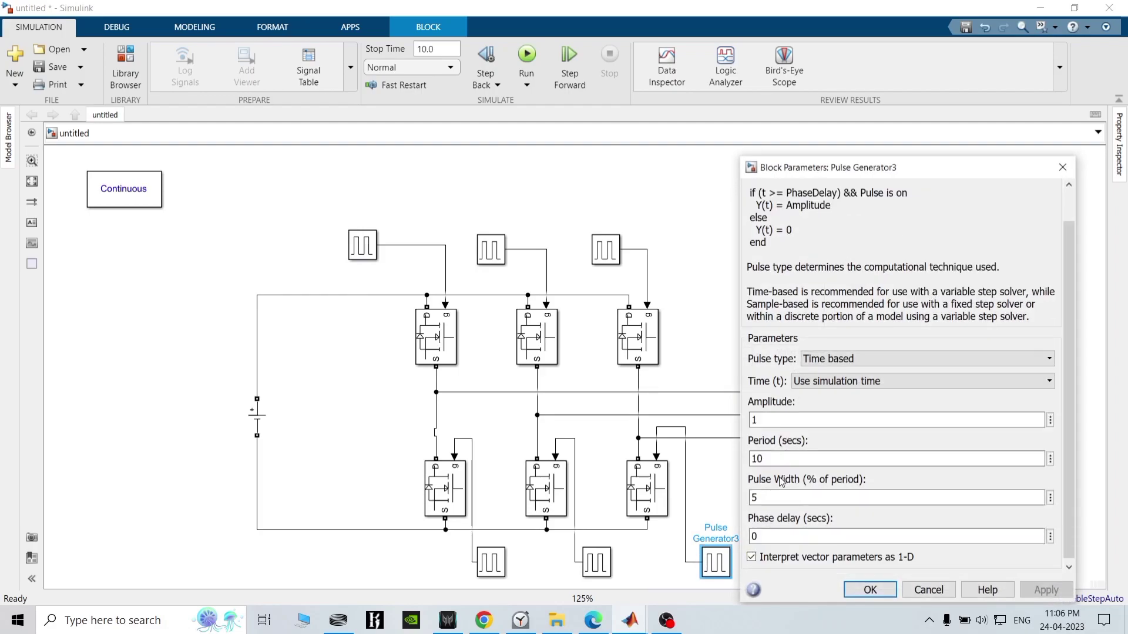
double_click(775, 463)
type("0.02")
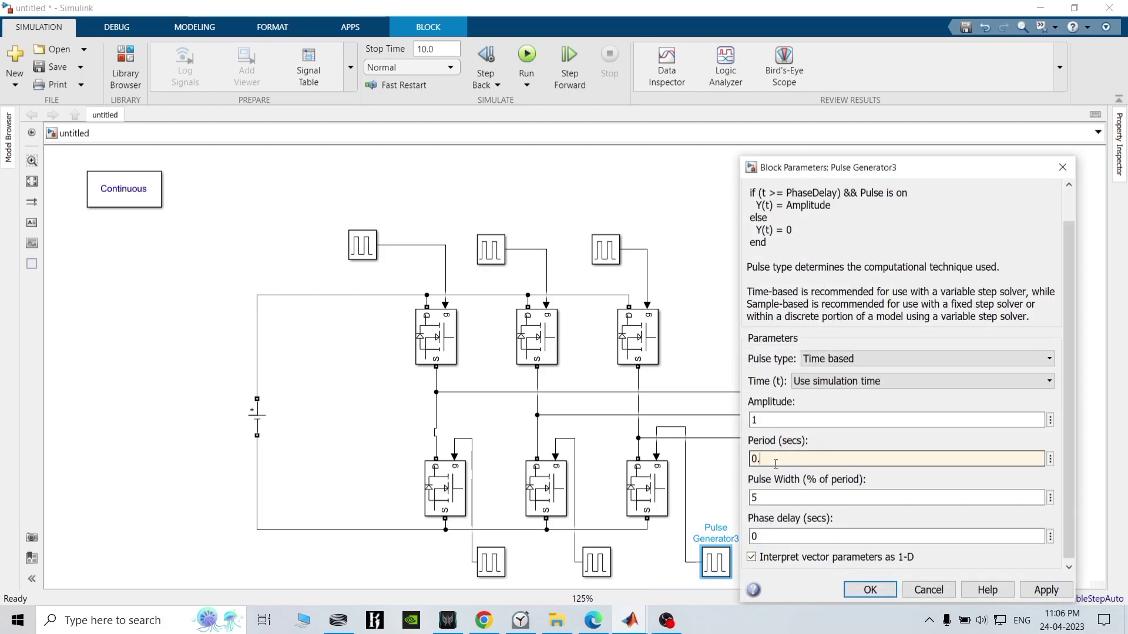
double_click(791, 499)
type("50")
Set the third lower Pulse Generator's phase delay to 0.02*60/360 s and accept its parameters.
left_click(769, 533)
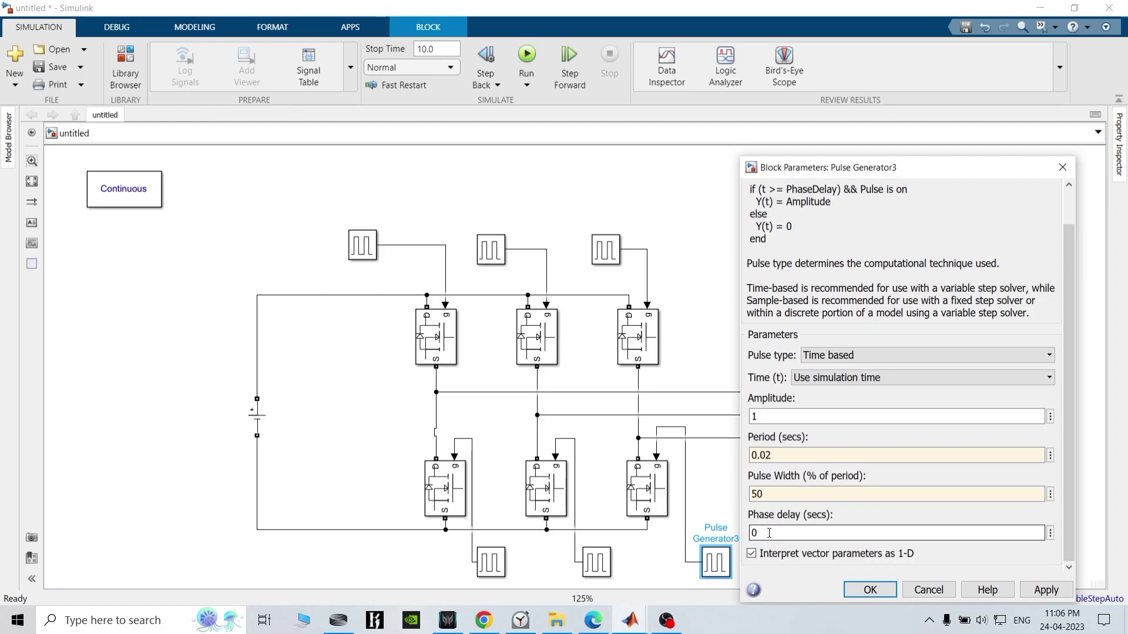
type(".02")
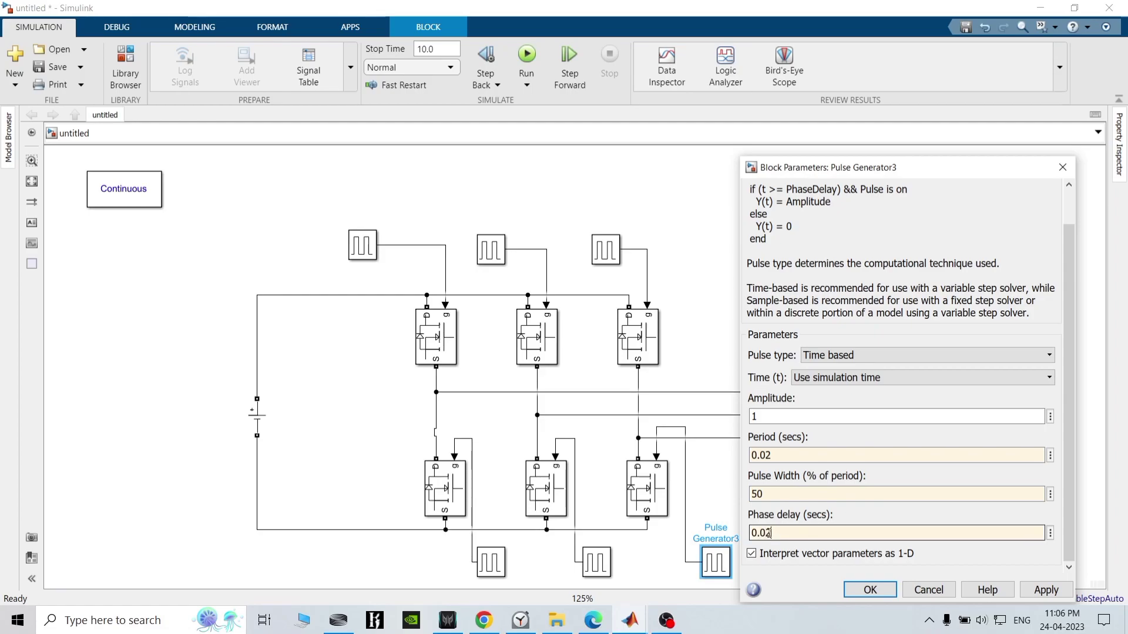
type("*60/360")
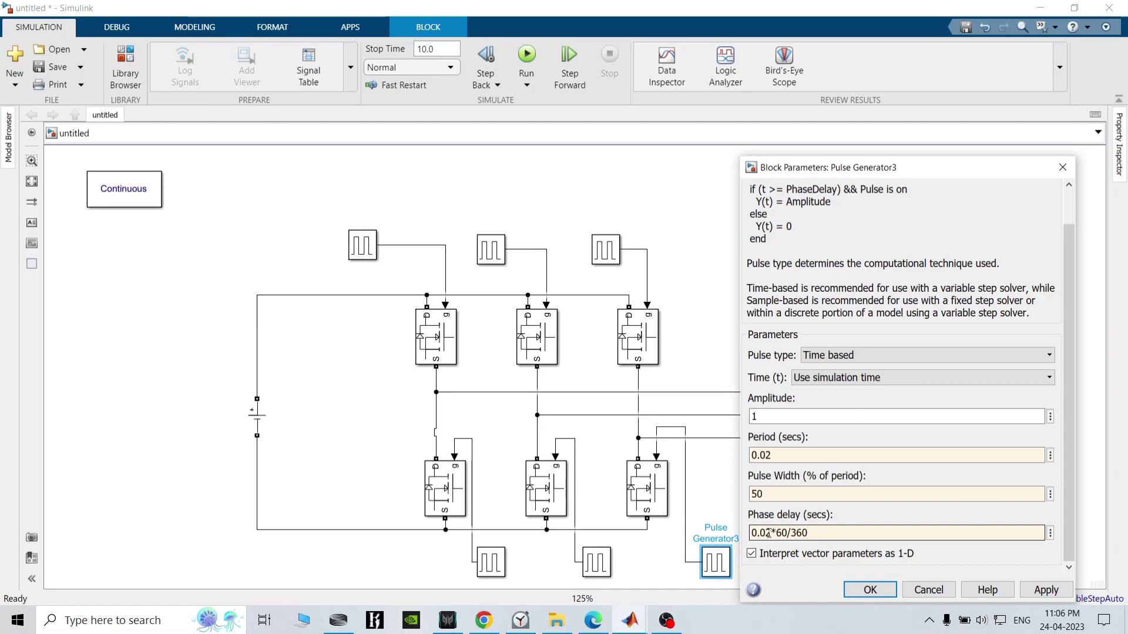
left_click(885, 597)
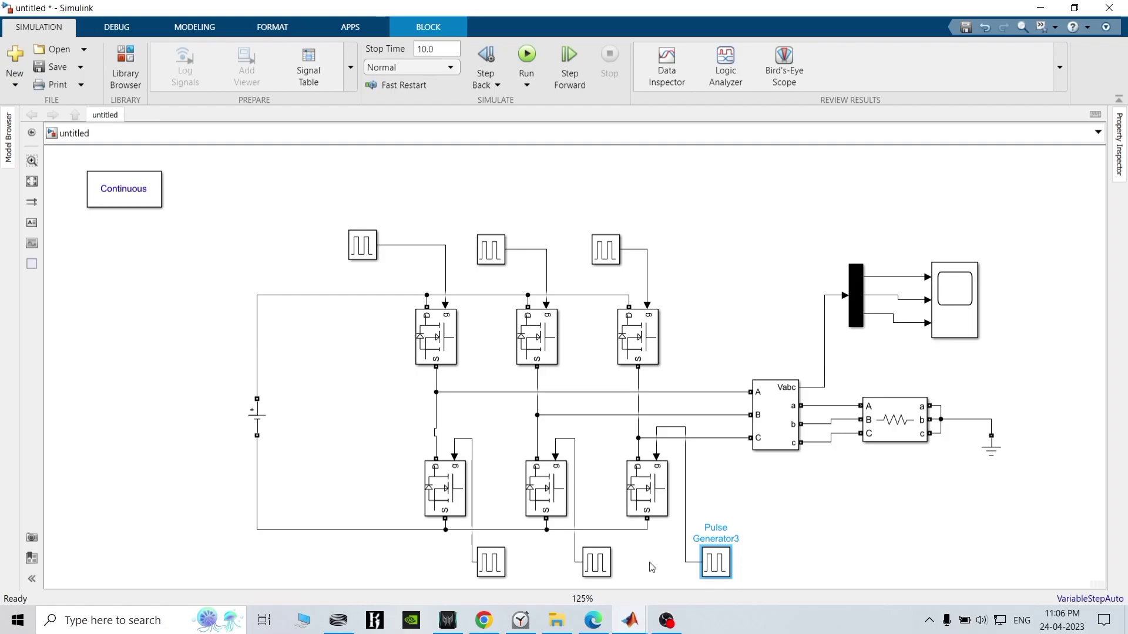
Check T3's conduction interval in the Edge table, and set the second upper MOSFET's Pulse Generator period to 0.02 s.
left_click(593, 621)
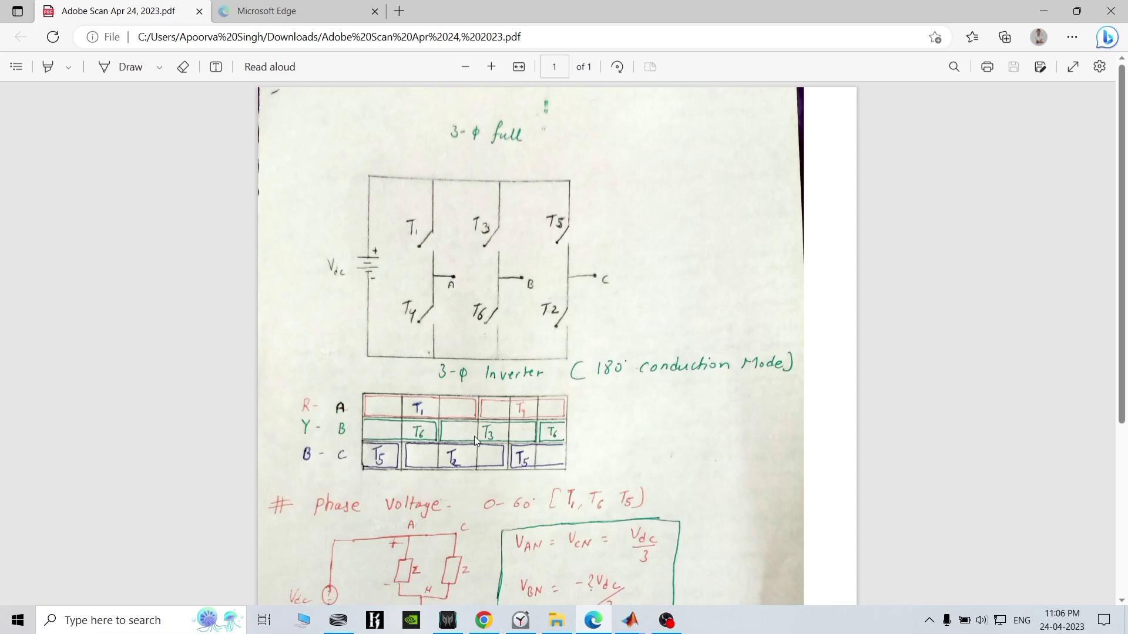
left_click(626, 621)
left_click(698, 564)
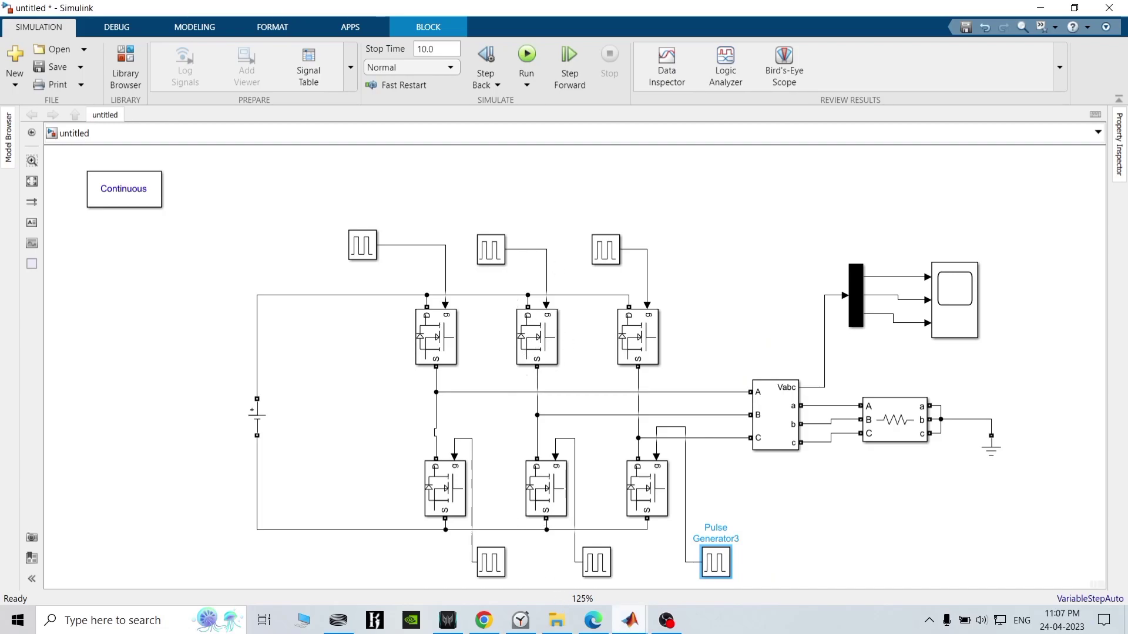
left_click(593, 621)
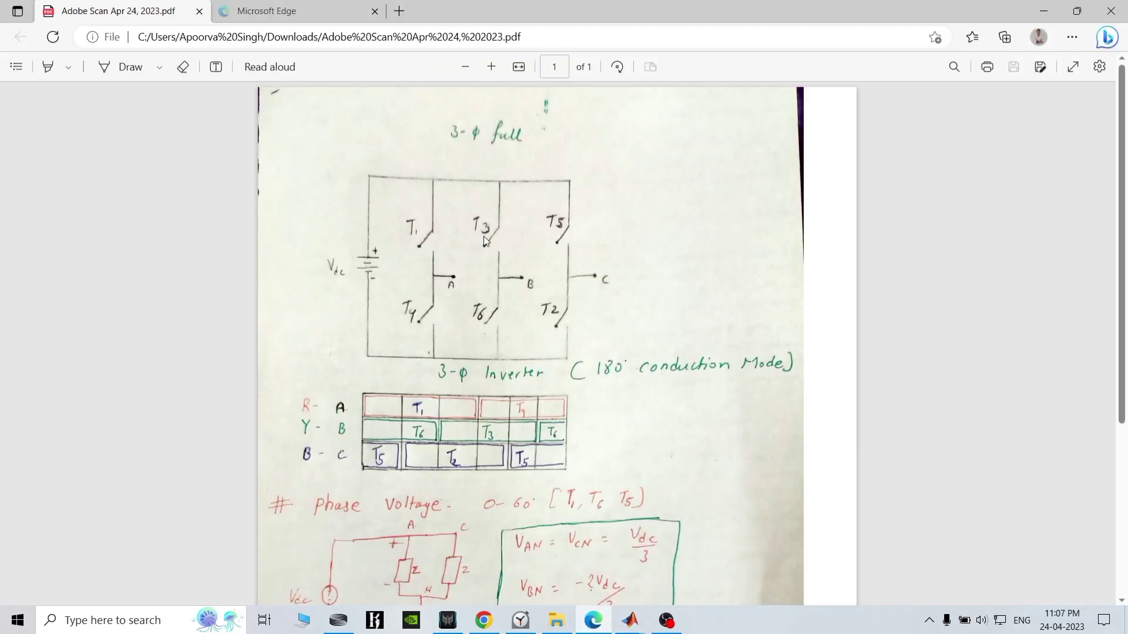
left_click(630, 621)
left_click(696, 552)
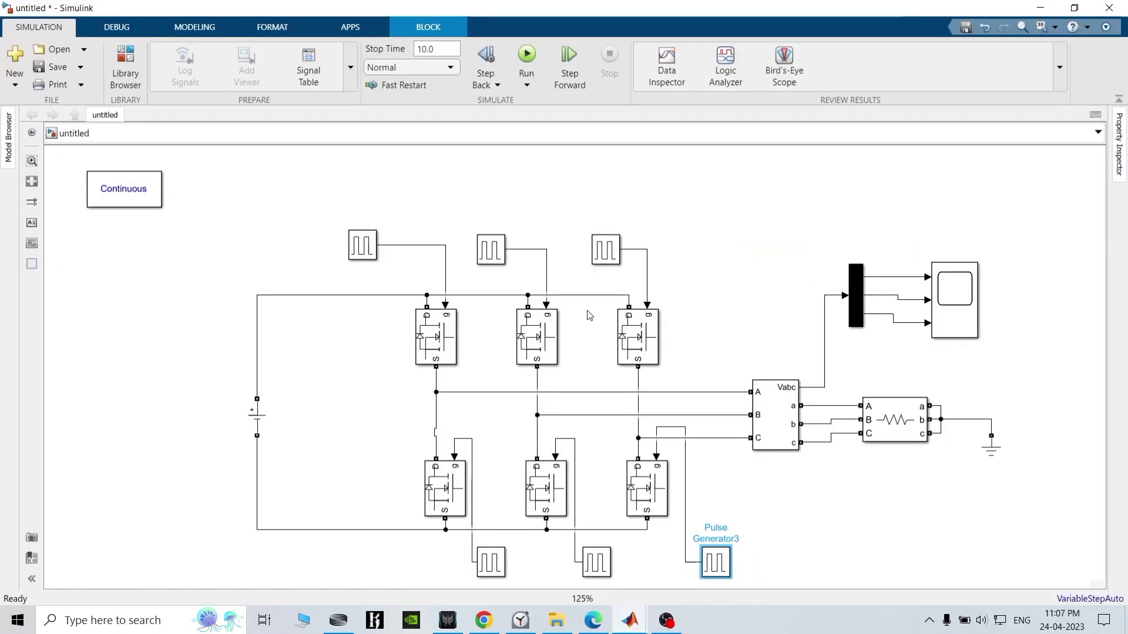
double_click(492, 250)
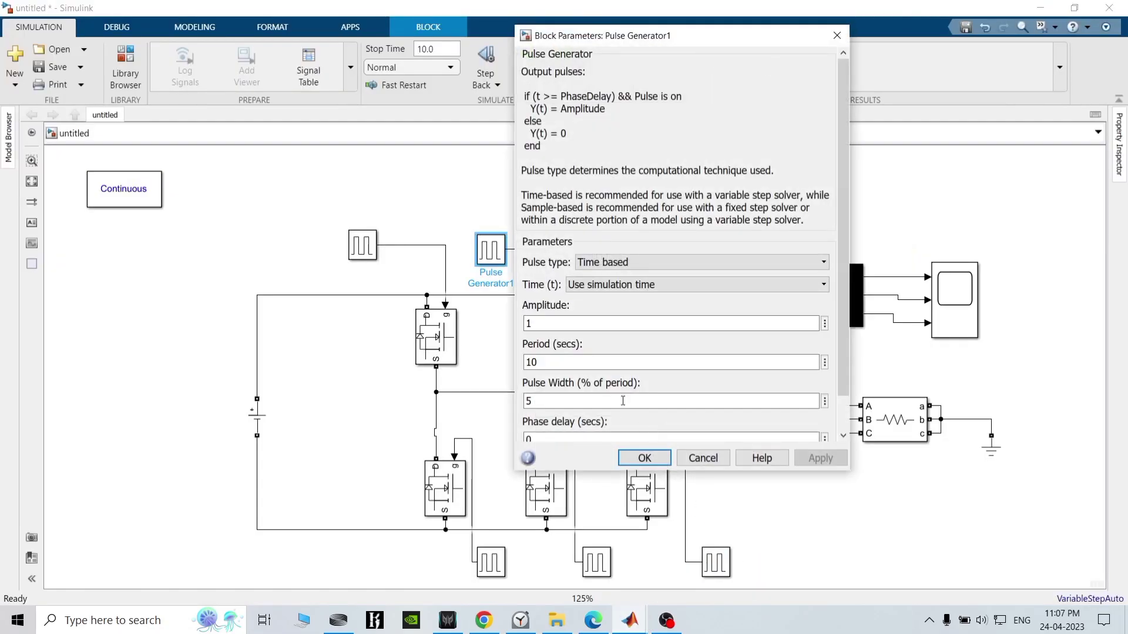
double_click(573, 363)
type("0.02")
Set the second upper Pulse Generator's pulse width to 50% and its phase delay to 0.02*120/360 s, and accept the parameters.
double_click(564, 402)
left_click(571, 398)
left_click_drag(571, 398, 584, 381)
left_click(583, 382)
double_click(577, 404)
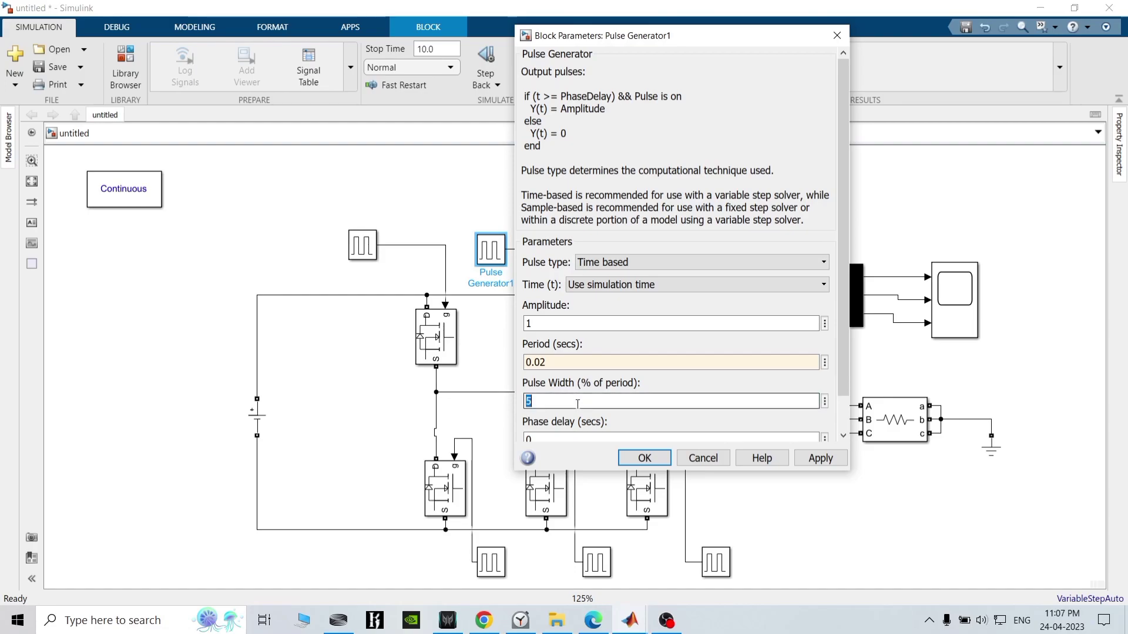
type("50")
key("Tab")
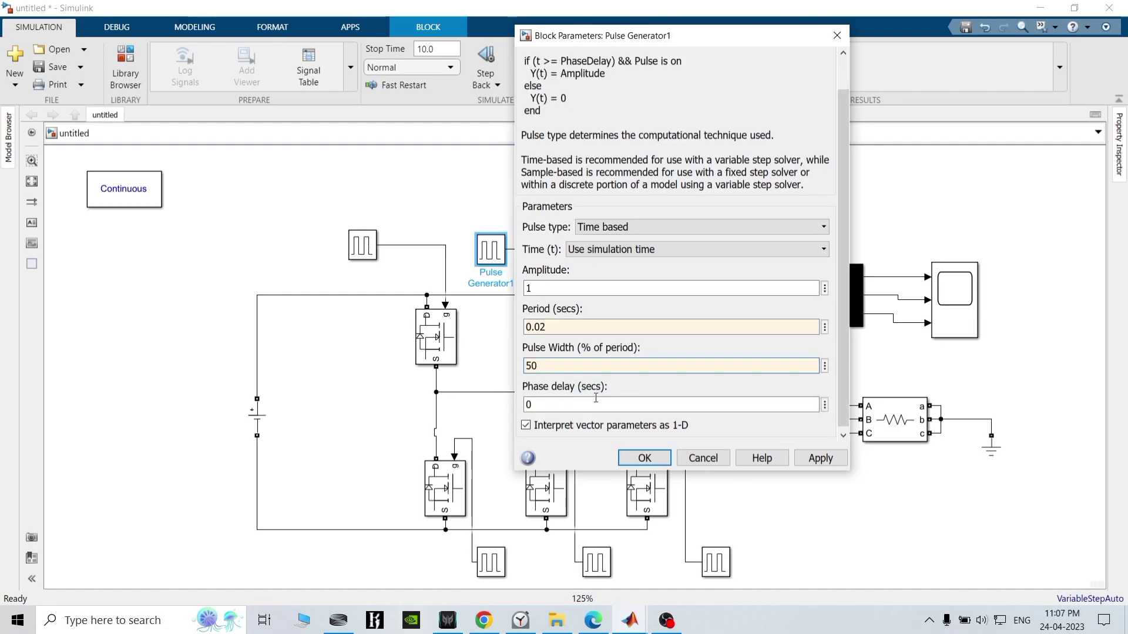
type("0.02")
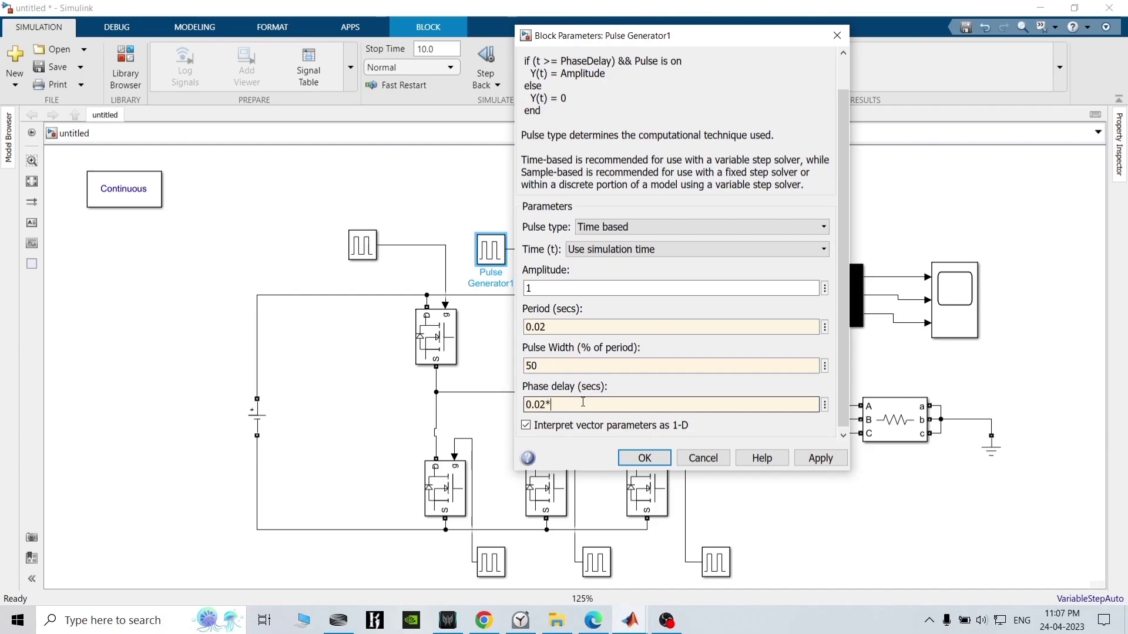
type("*120")
type("/360")
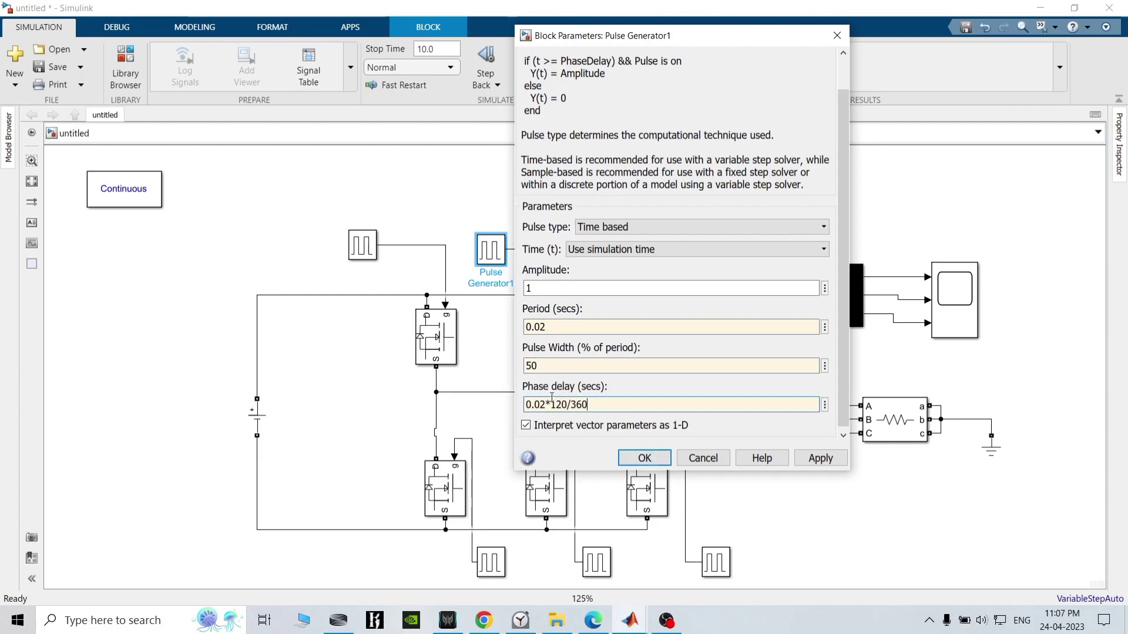
left_click(644, 458)
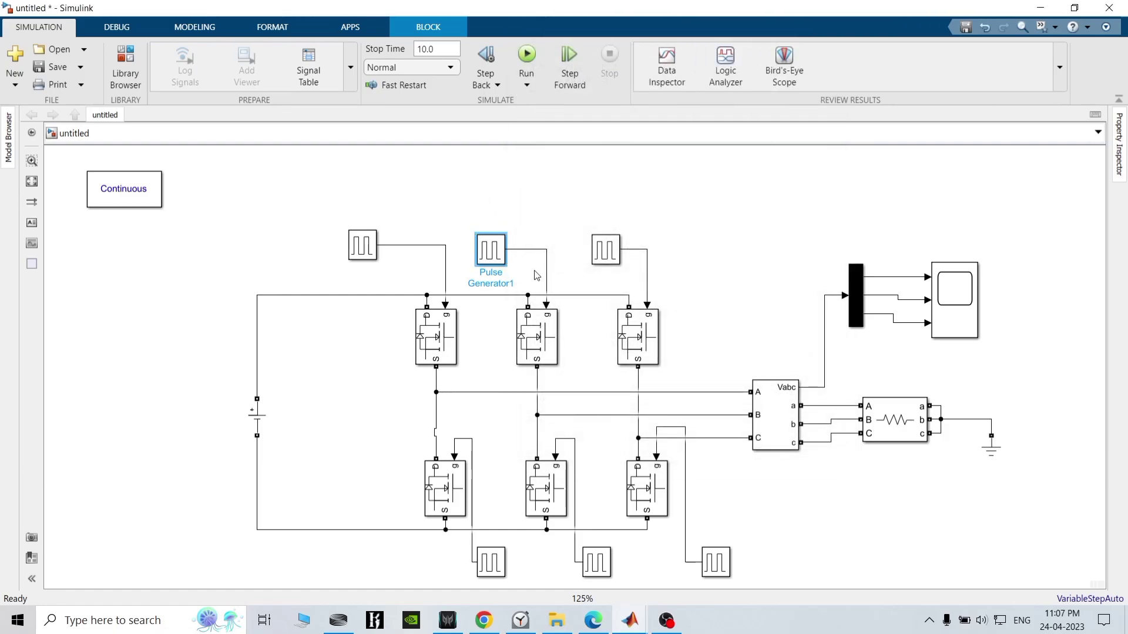
Consult the conduction table in Edge, and set the first lower MOSFET's Pulse Generator to a 0.02 s period and 50% pulse width.
left_click(594, 621)
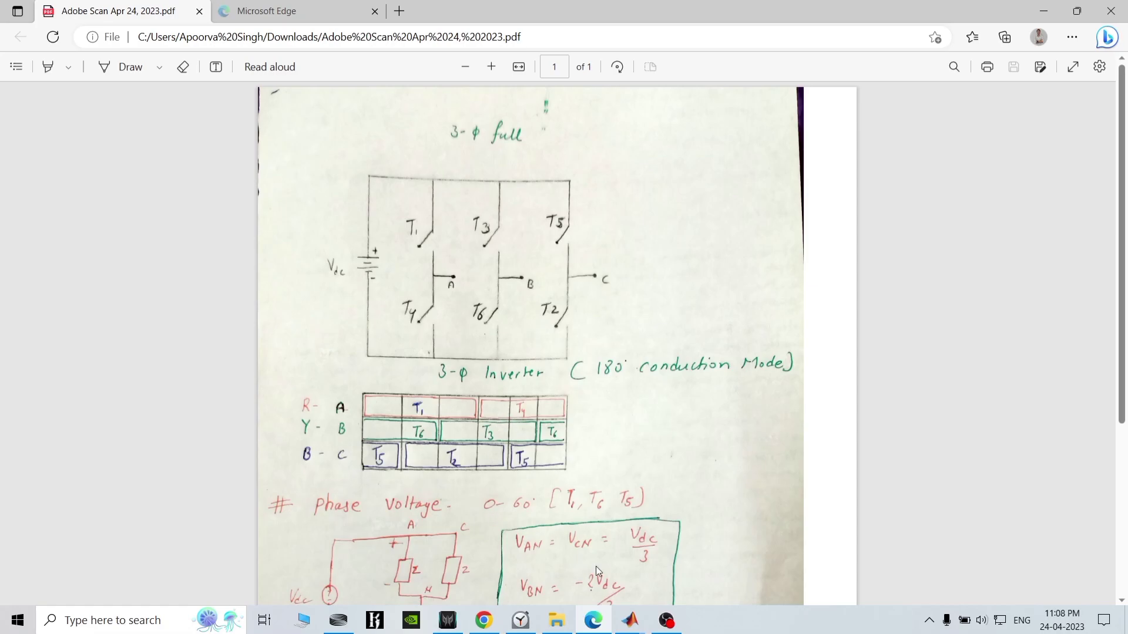
left_click(718, 570)
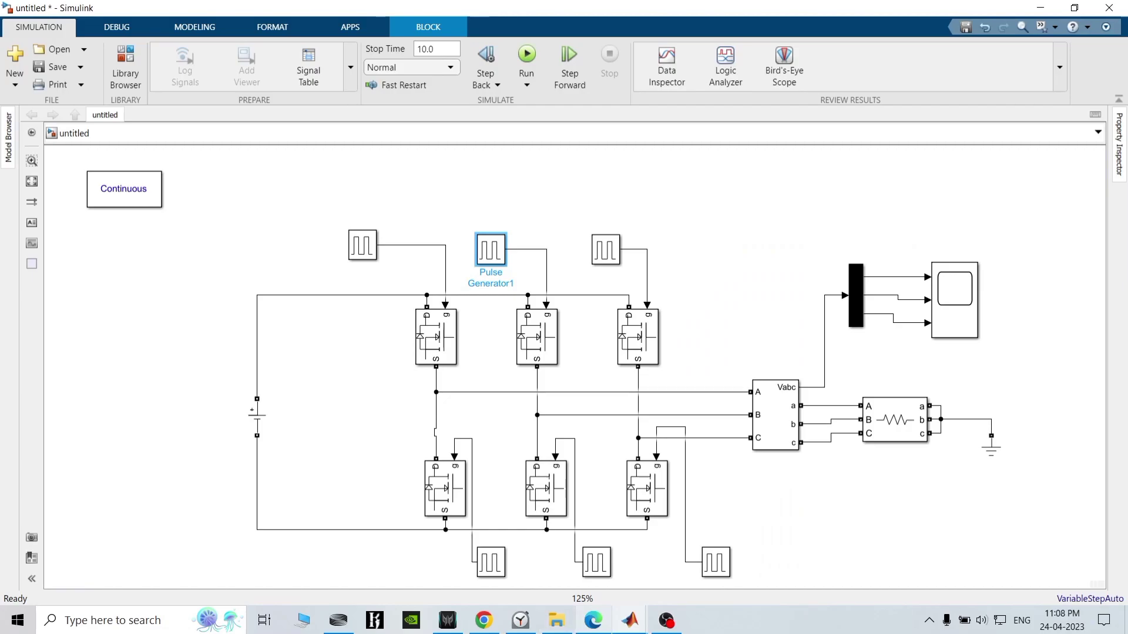
left_click(603, 623)
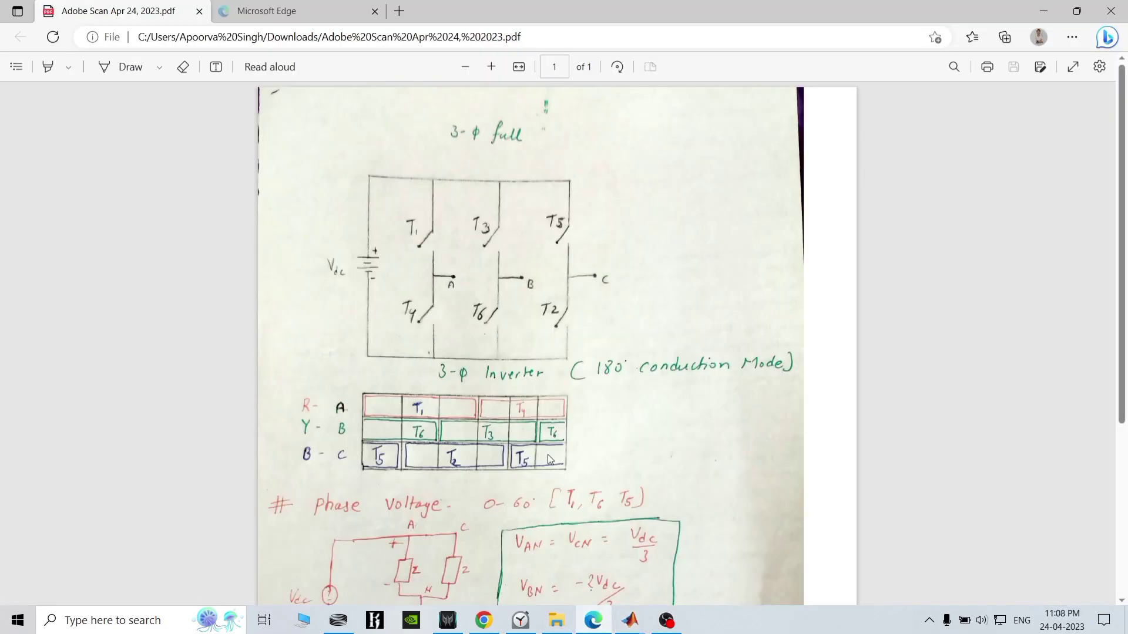
mouse_move(630, 621)
left_click(475, 531)
double_click(491, 563)
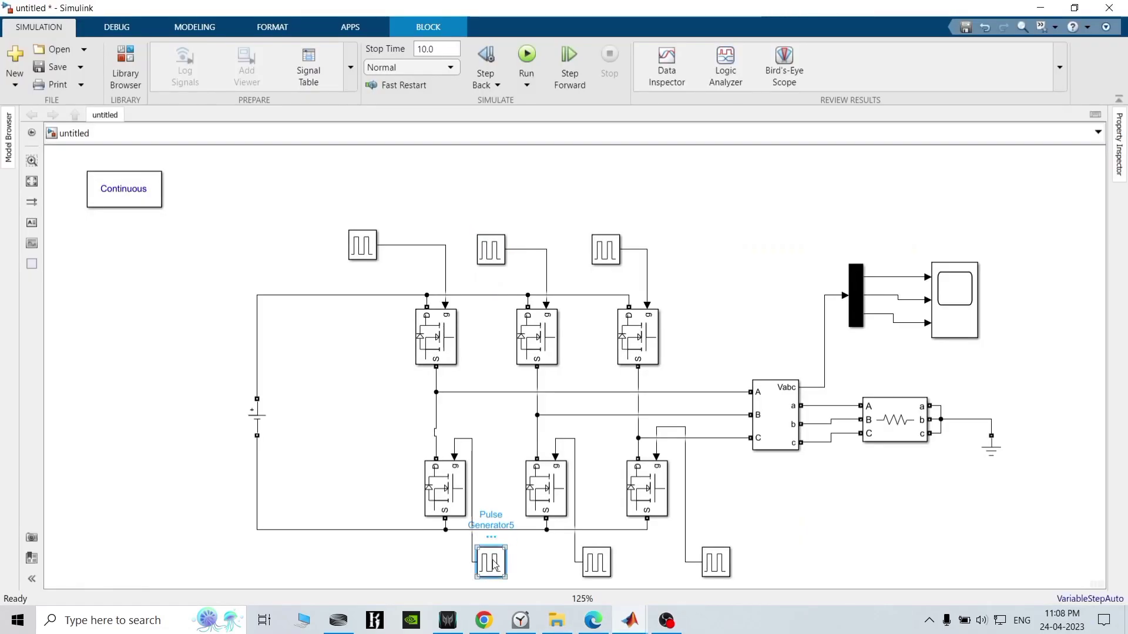
double_click(548, 494)
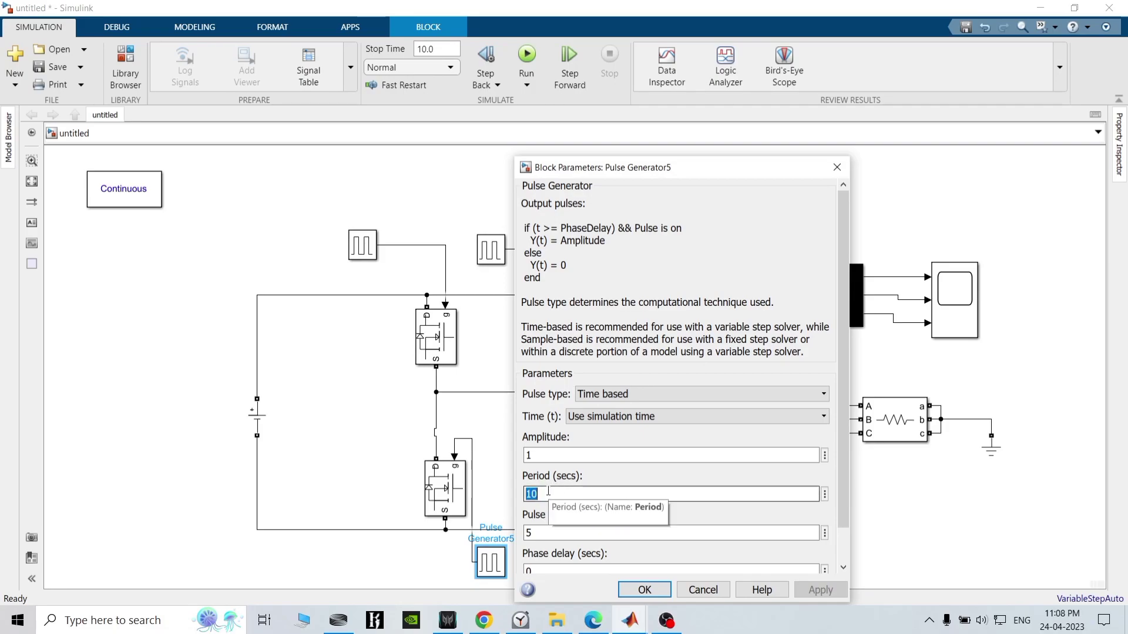
type("0.02")
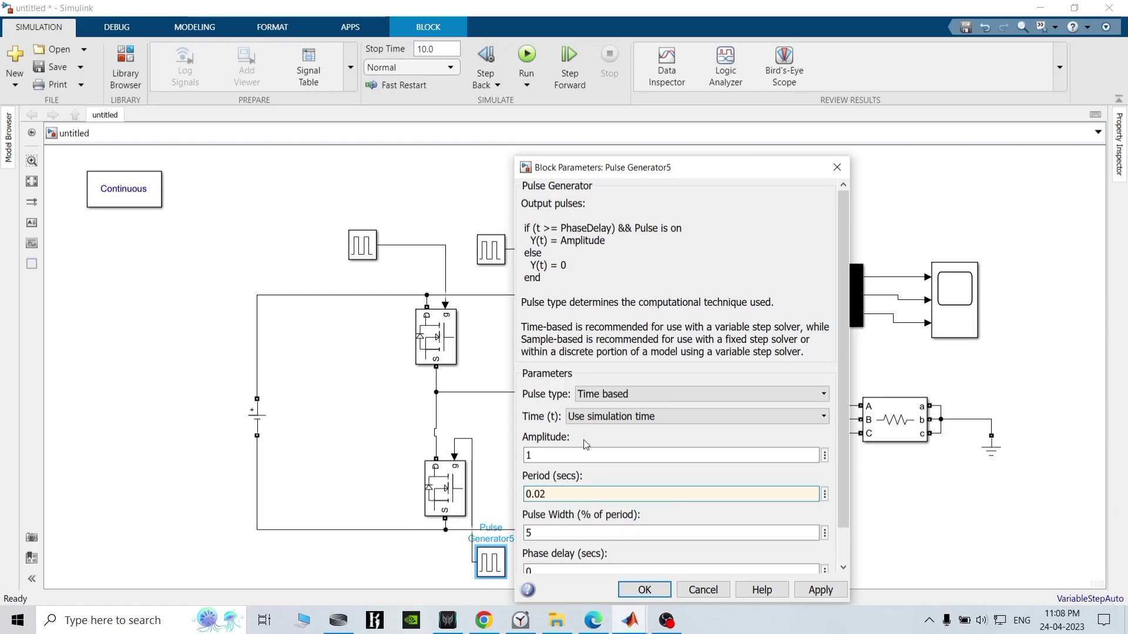
scroll(583, 439, "down", 1)
double_click(561, 497)
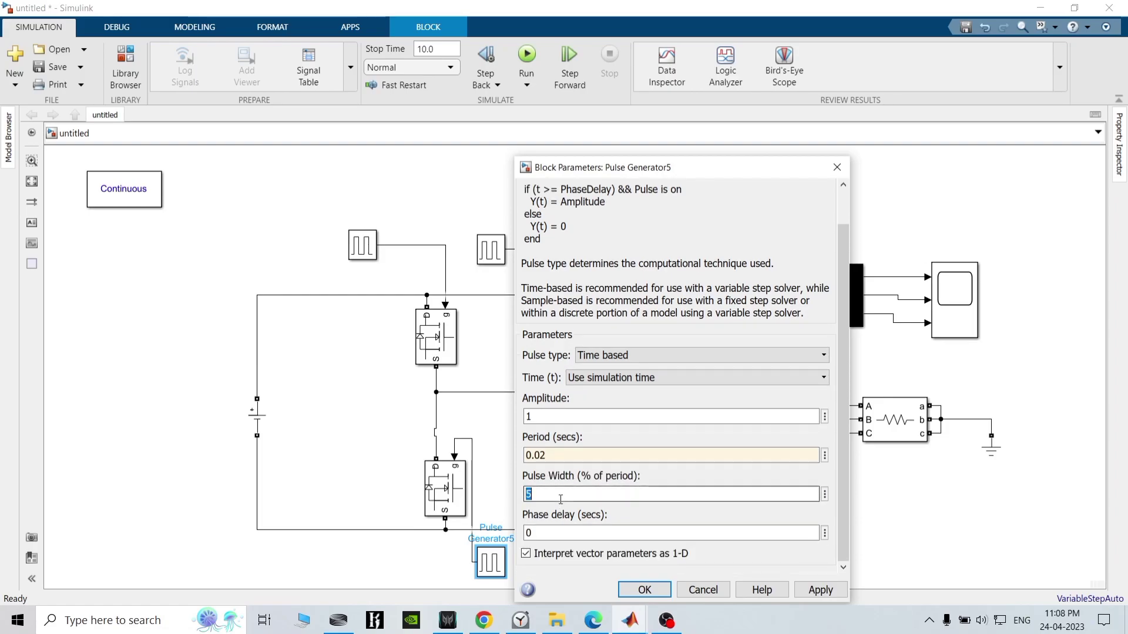
type("50")
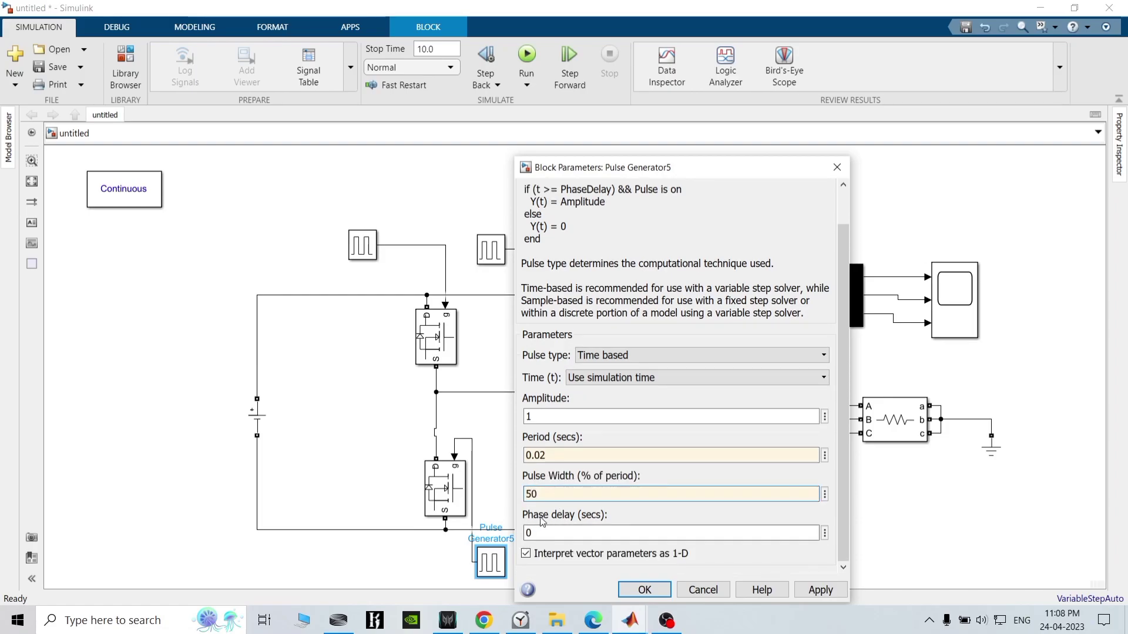
Set the first lower Pulse Generator's phase delay to 0.02*180/360 s and accept its parameters.
double_click(545, 530)
type("0.02")
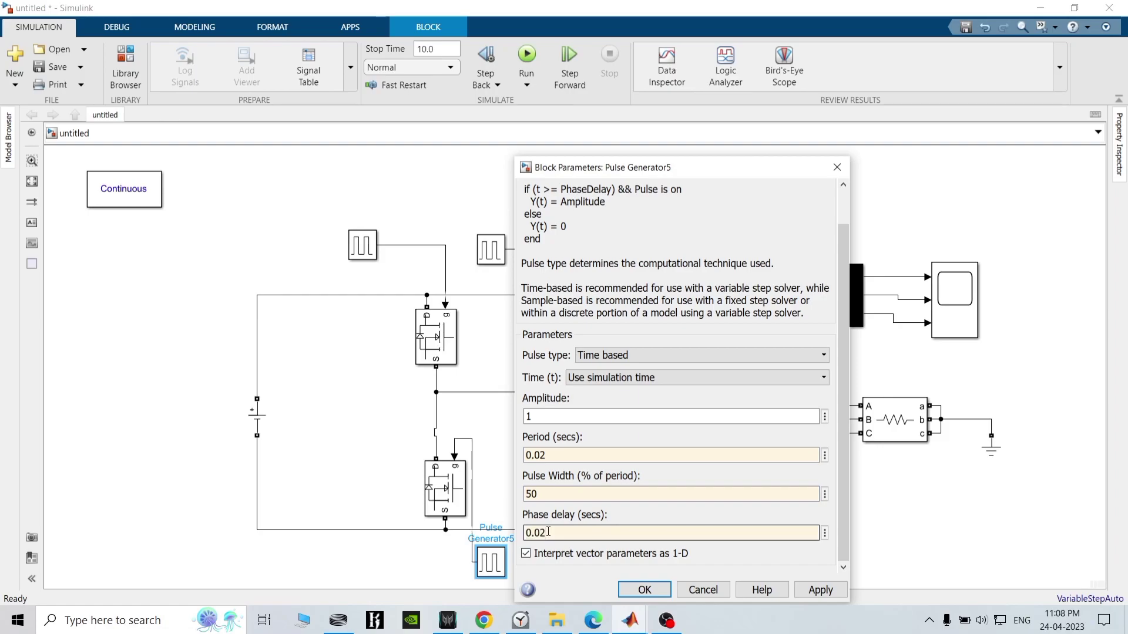
type("*180/360")
left_click(644, 589)
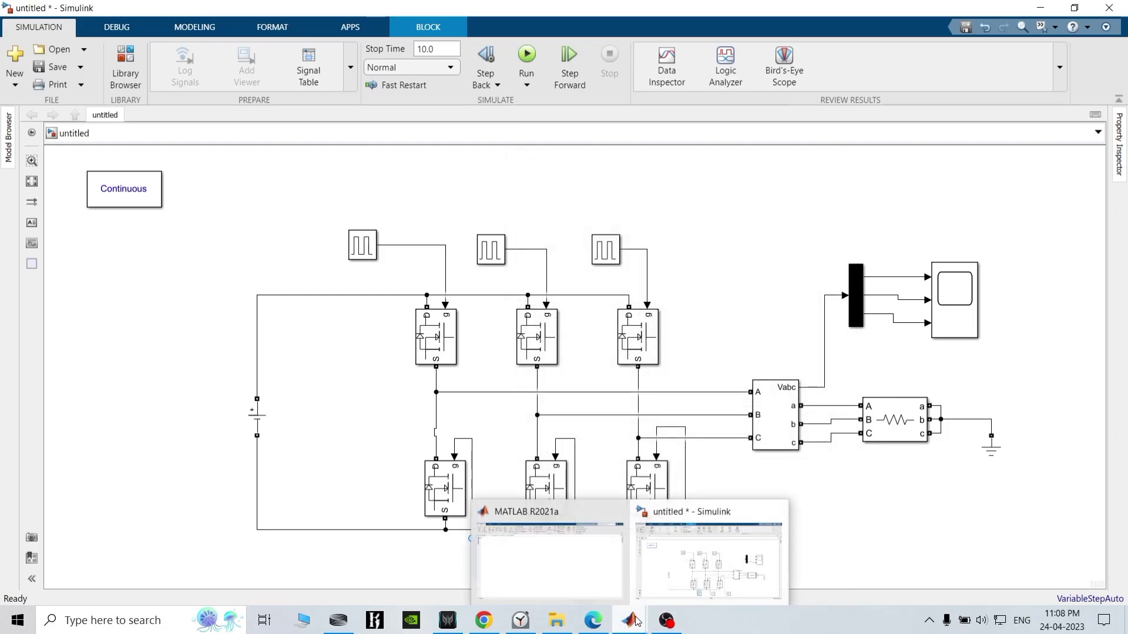
Check T5's conduction interval in the Edge table, and set the third upper MOSFET's Pulse Generator period to 0.02 s.
left_click(607, 626)
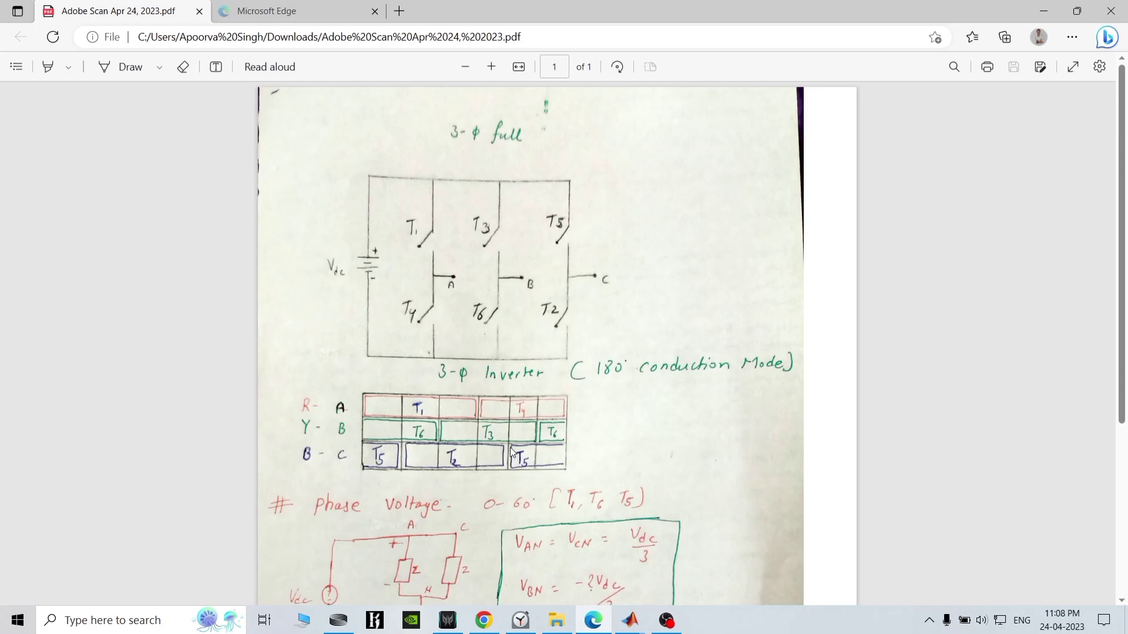
mouse_move(630, 621)
left_click(668, 550)
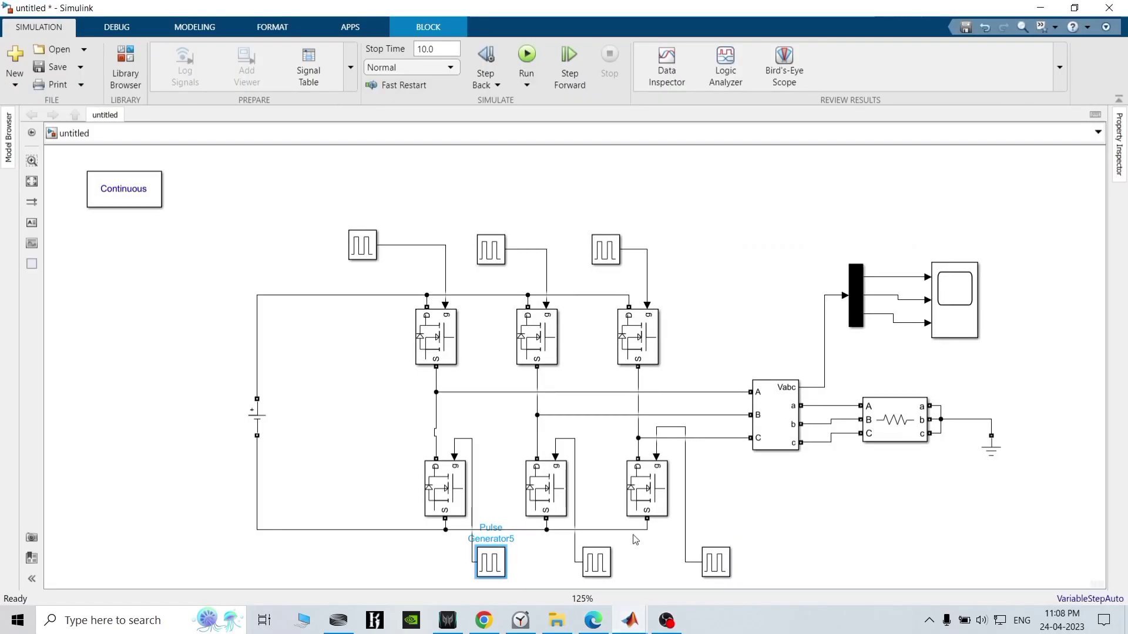
mouse_move(593, 621)
left_click(617, 558)
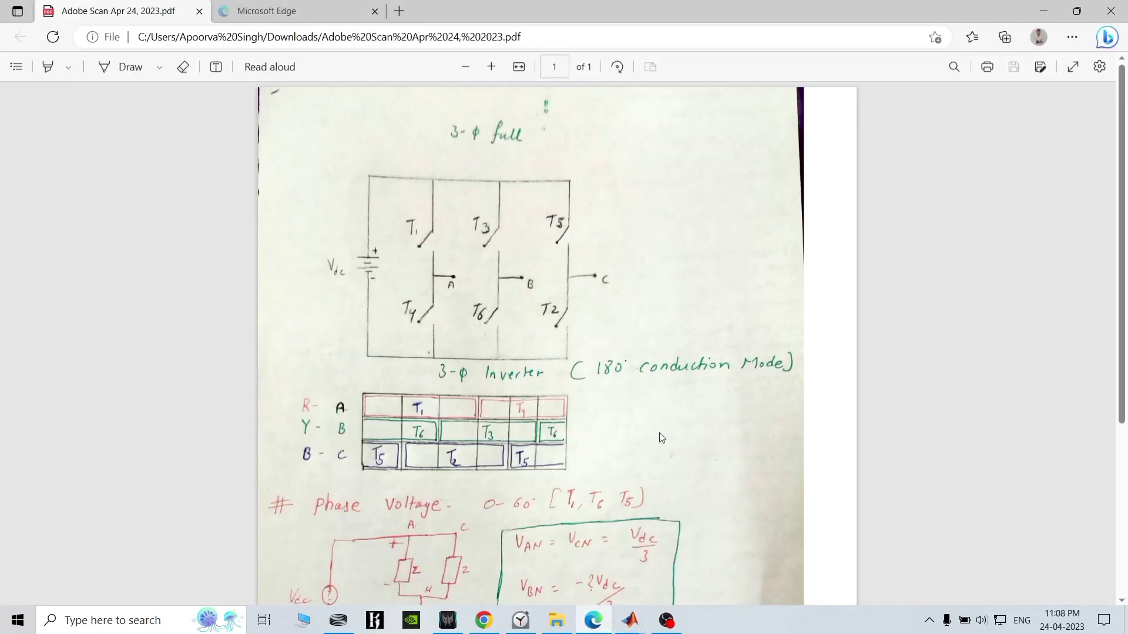
mouse_move(631, 621)
left_click(688, 550)
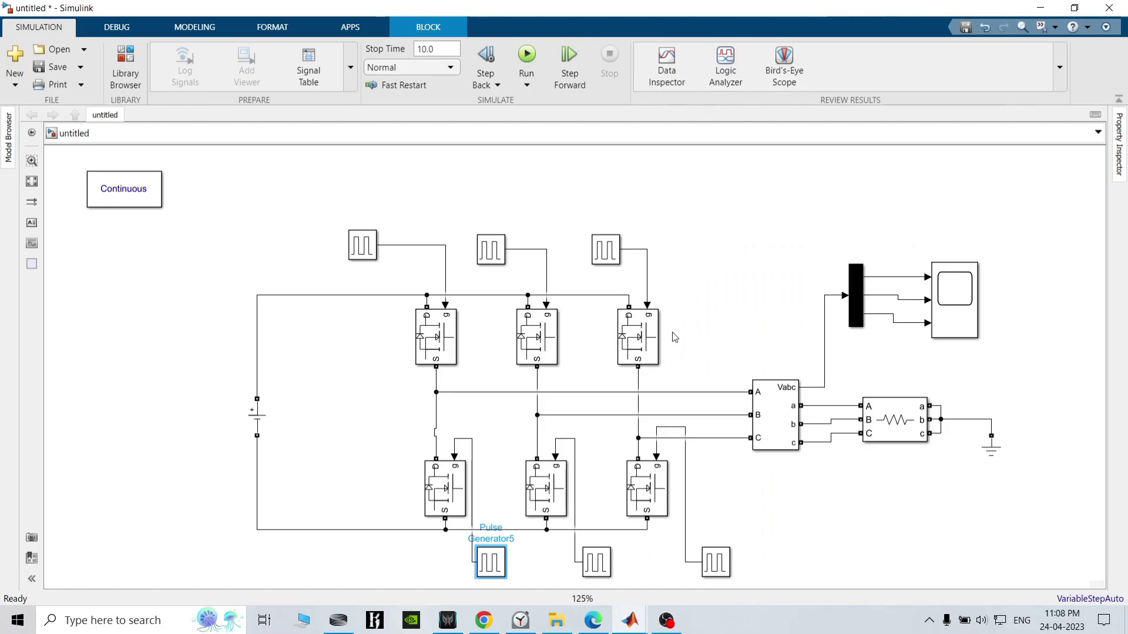
double_click(602, 249)
double_click(683, 366)
type("0.02")
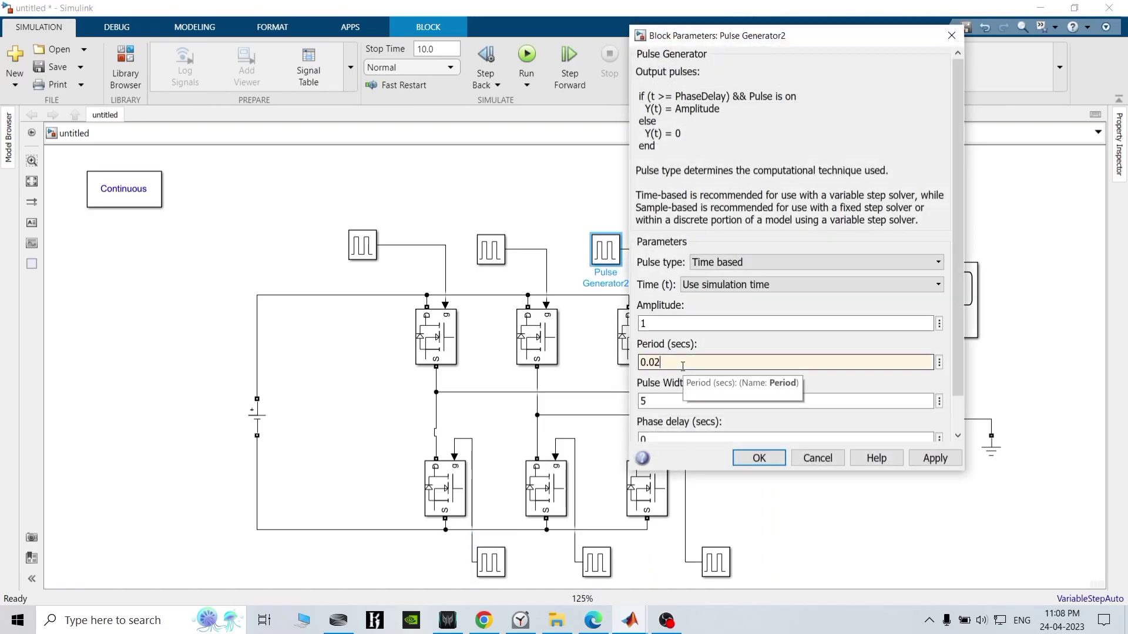
Set the third upper Pulse Generator's pulse width to 50% and its phase delay to 0.02*240/360 s, and accept the parameters.
double_click(688, 401)
type("5")
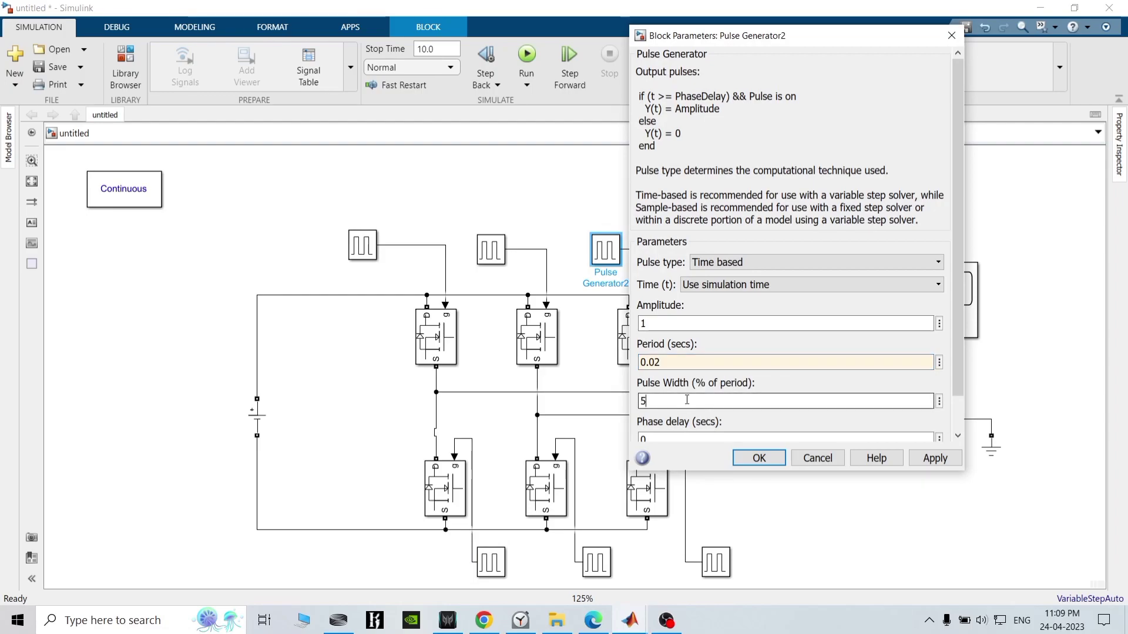
type("5")
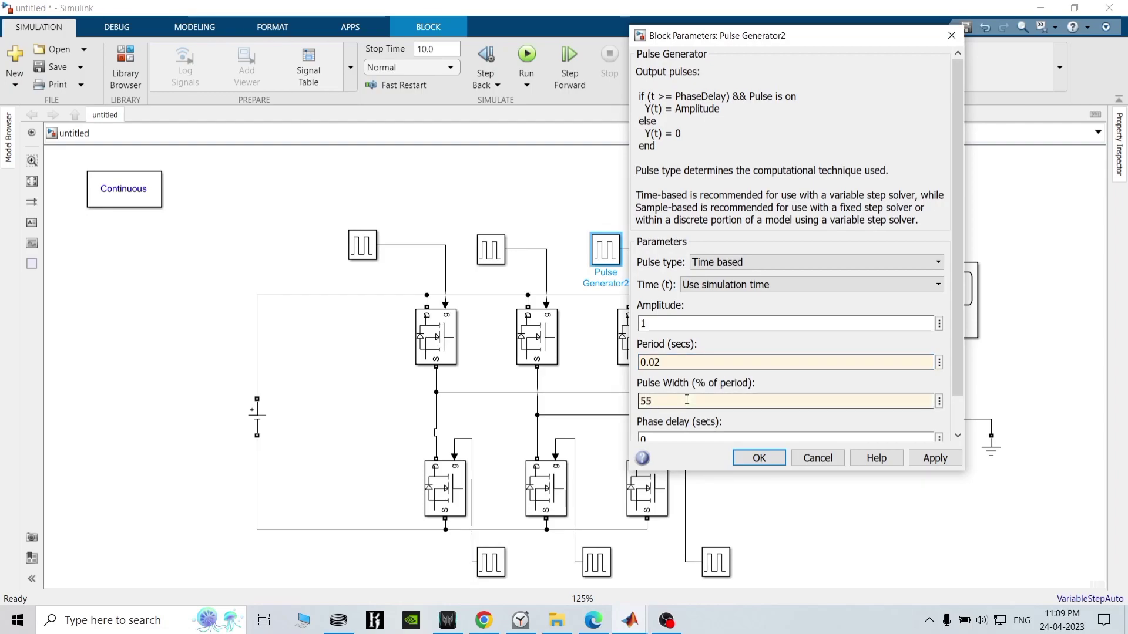
key("BackSpace")
key("BackSpace")
type("50")
key("Tab")
type("0.02")
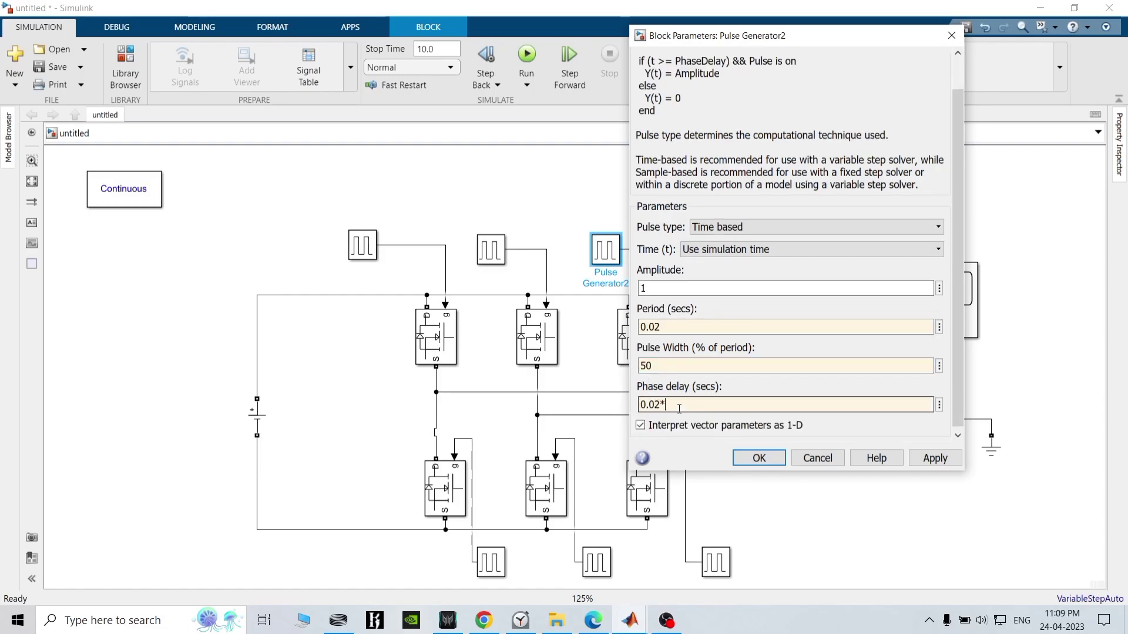
type("*240/")
type("360")
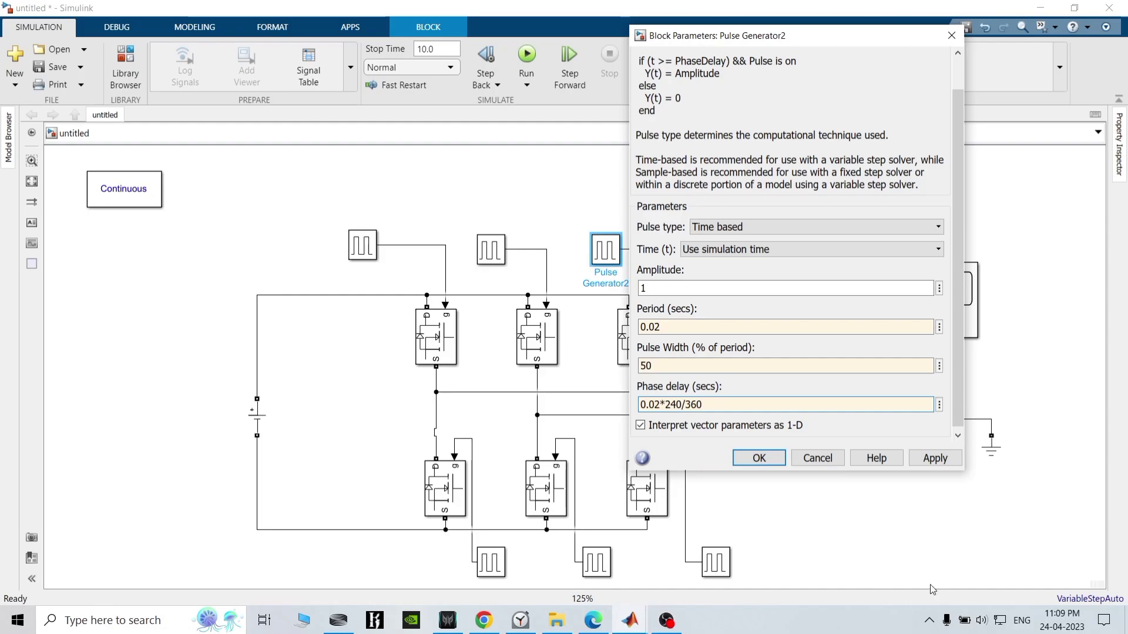
left_click(758, 459)
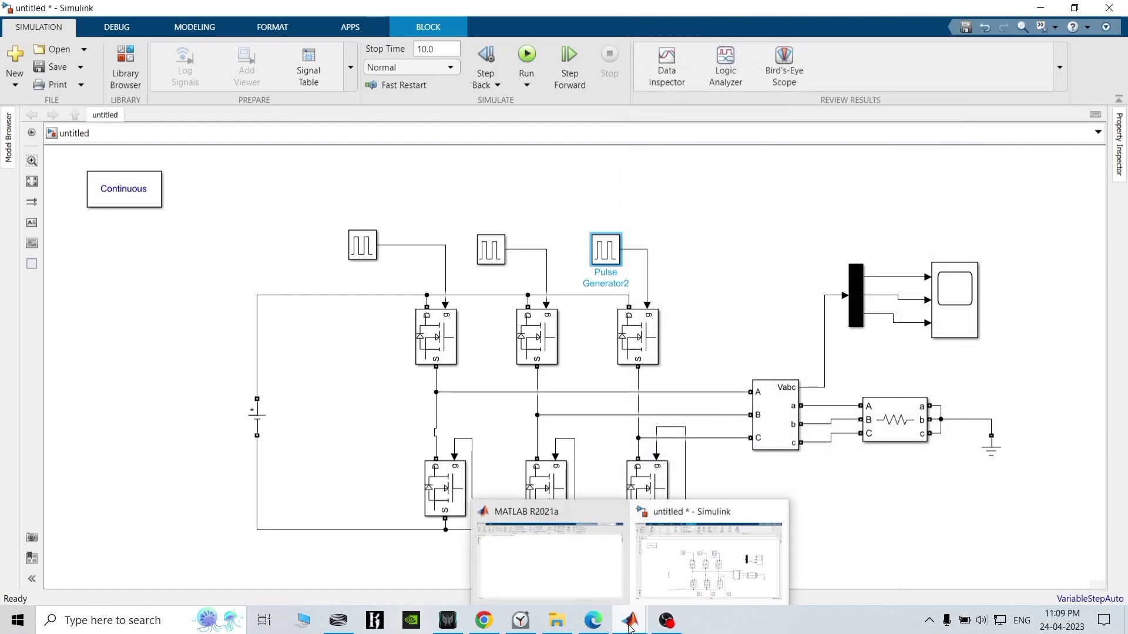
Check the conduction interval of the second lower MOSFET, T6, in the Edge conduction table and return to the Simulink model.
left_click(590, 620)
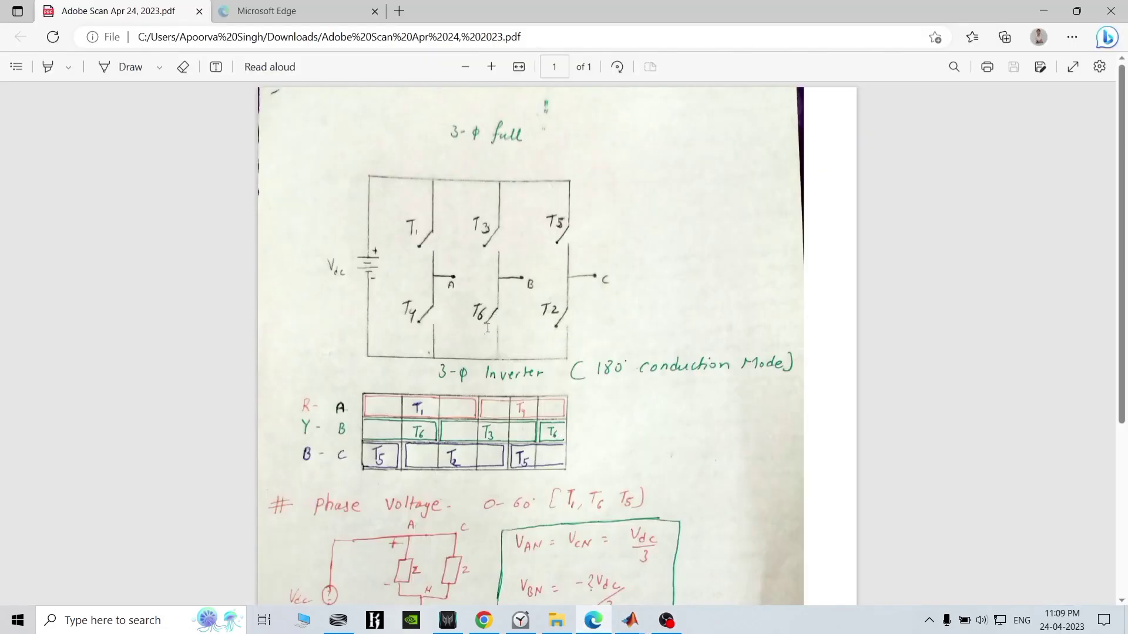
mouse_move(630, 621)
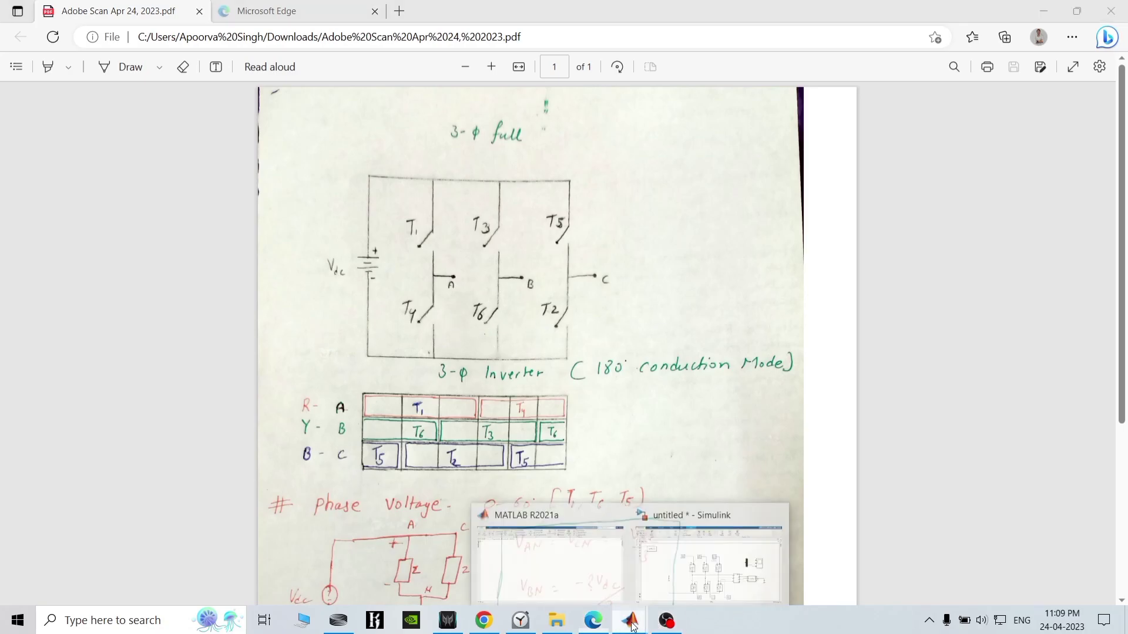
left_click(739, 569)
double_click(596, 562)
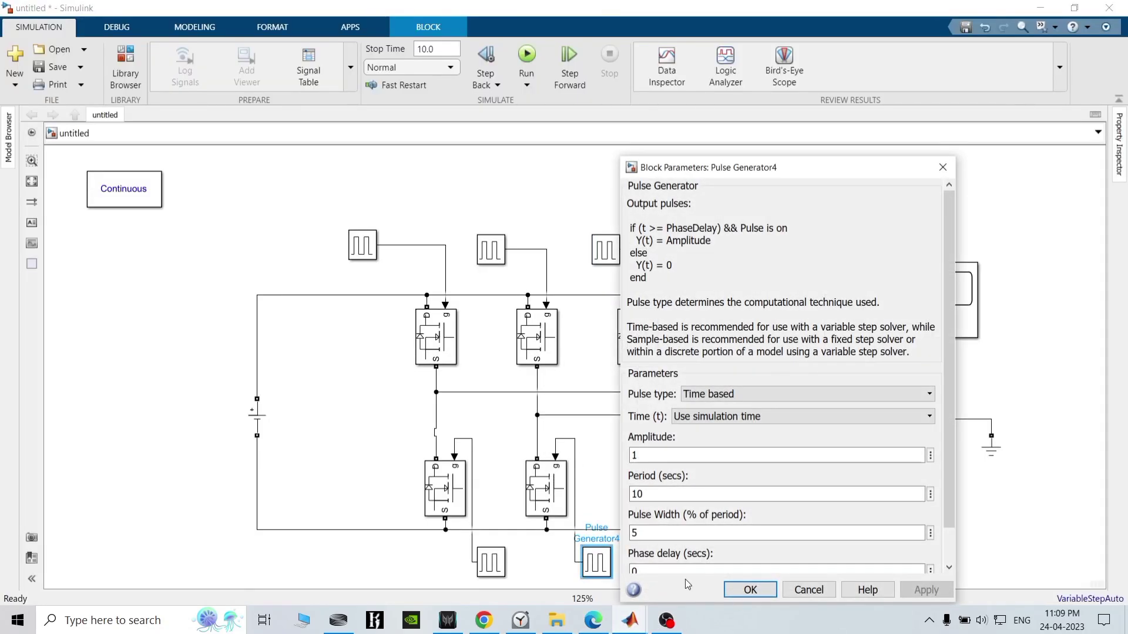
left_click(799, 589)
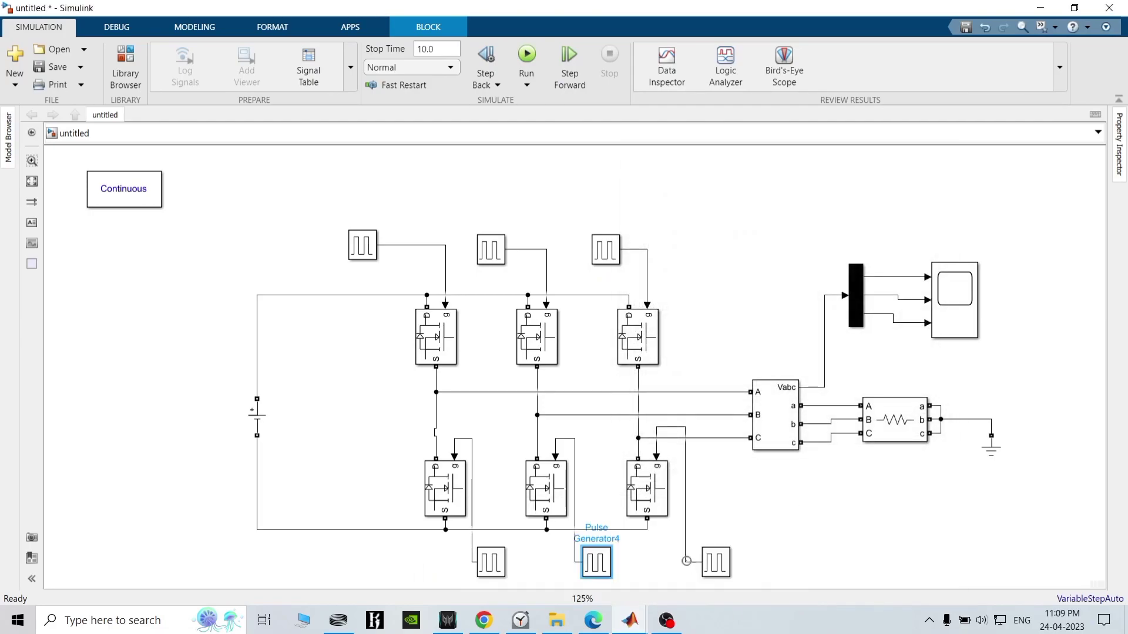
left_click(595, 621)
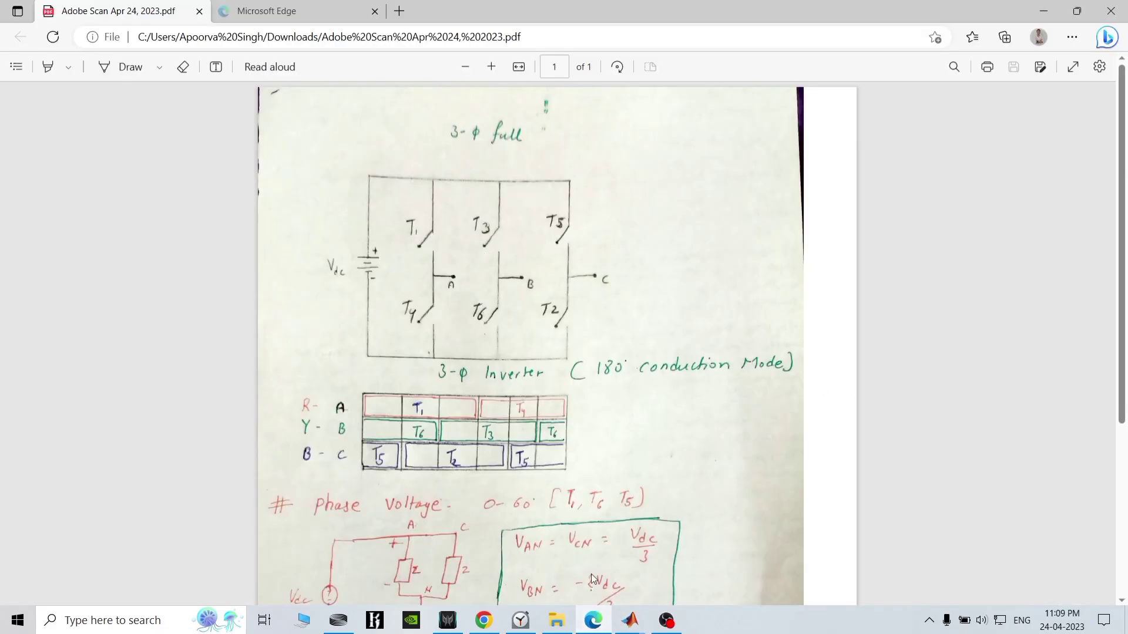
left_click(630, 621)
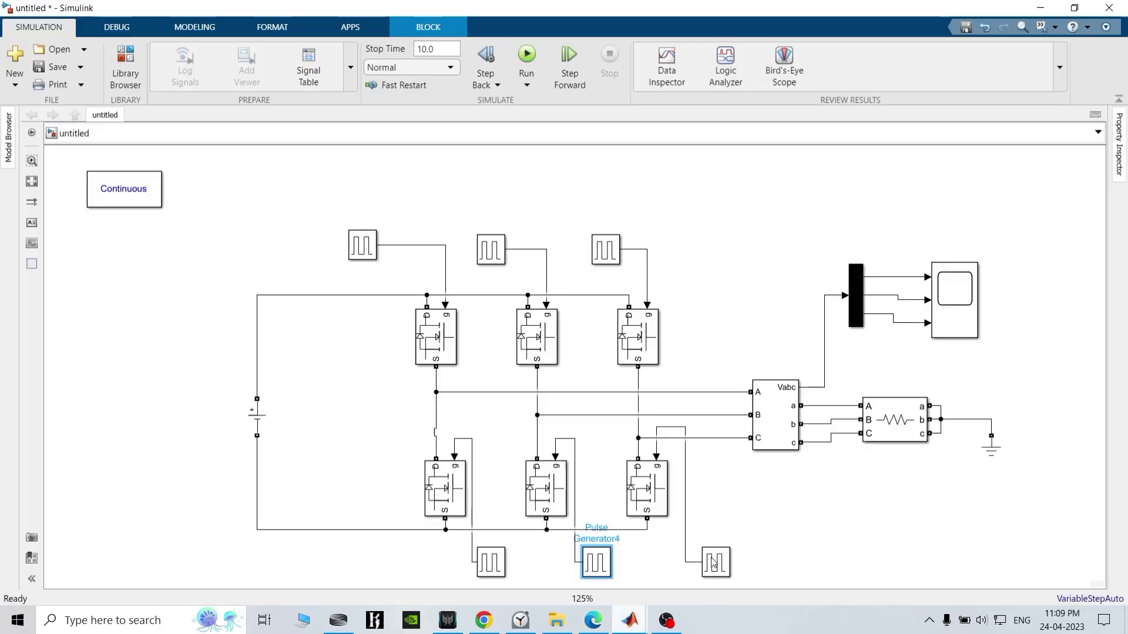
Set the second lower MOSFET's Pulse Generator to a 0.02 s period and 50% pulse width.
double_click(601, 568)
double_click(690, 494)
type("0.02")
double_click(698, 533)
type("50")
Set the second lower Pulse Generator's phase delay to 0.02*300/360 s and accept its parameters.
scroll(698, 533, "down", 1)
double_click(699, 534)
type("0.02")
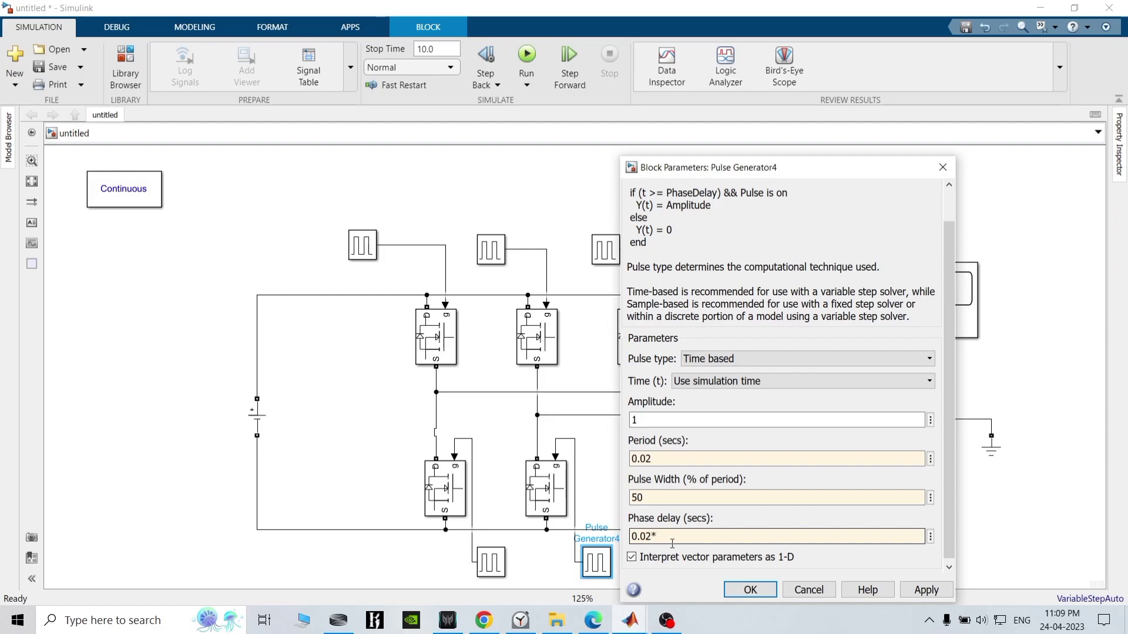
type("*300/360")
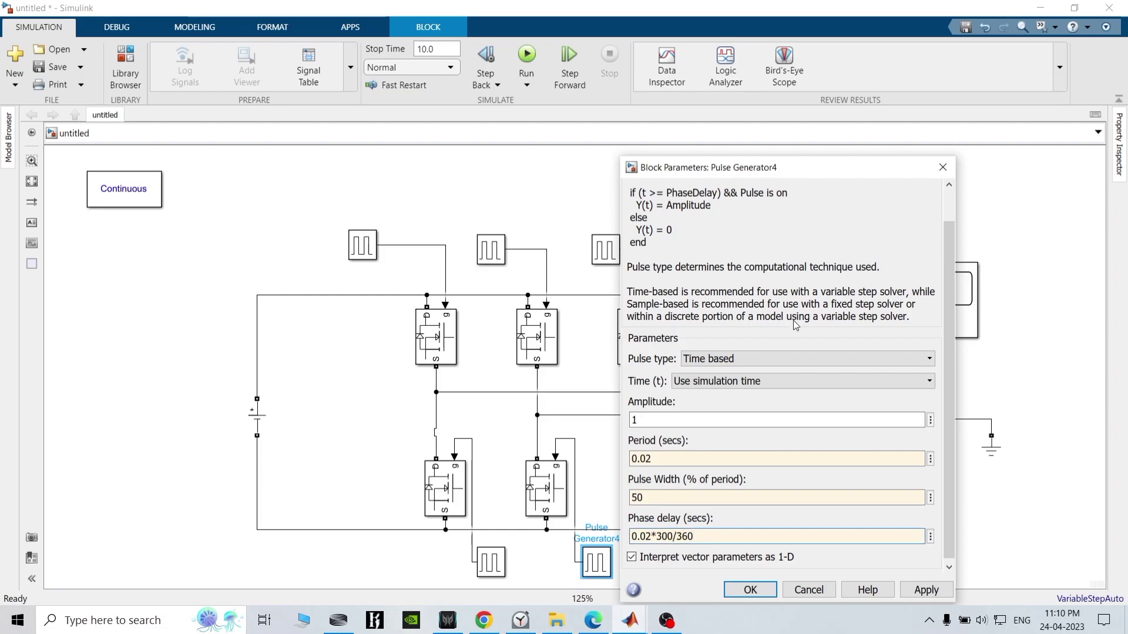
left_click(750, 590)
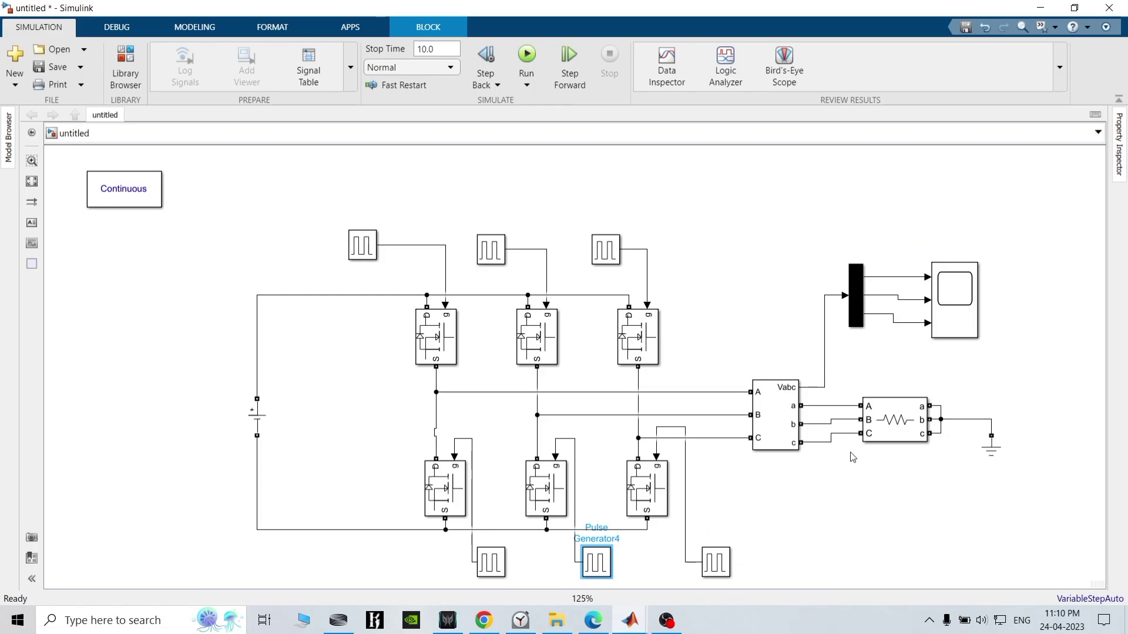
Set the Three-Phase V-I Measurement block's voltage measurement to phase-to-phase and accept it.
double_click(761, 417)
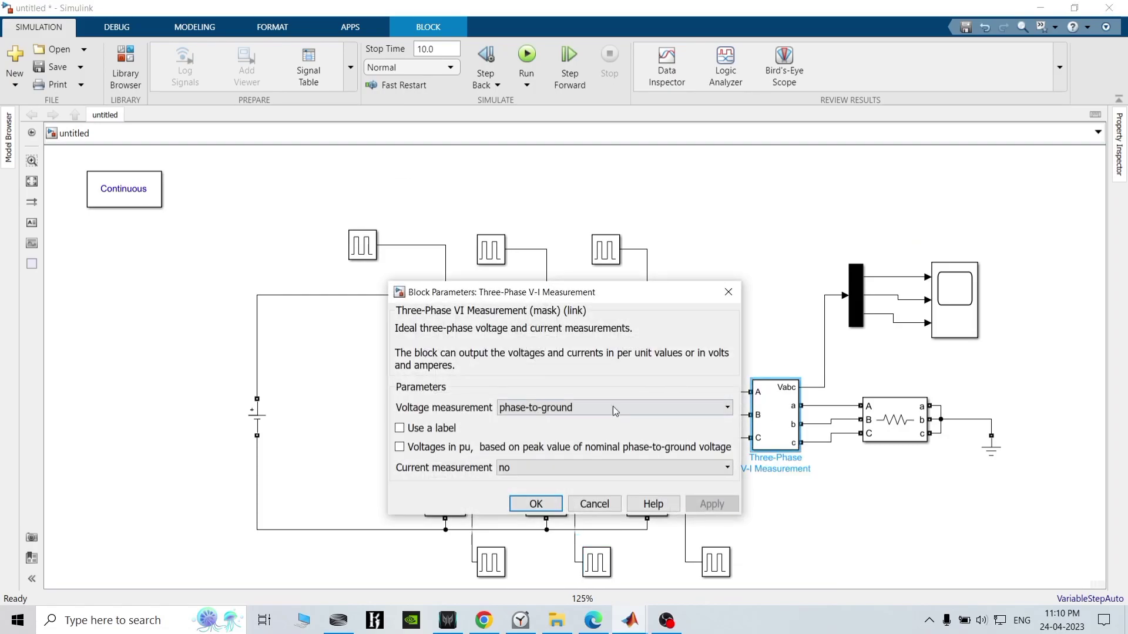
left_click(612, 407)
left_click(543, 444)
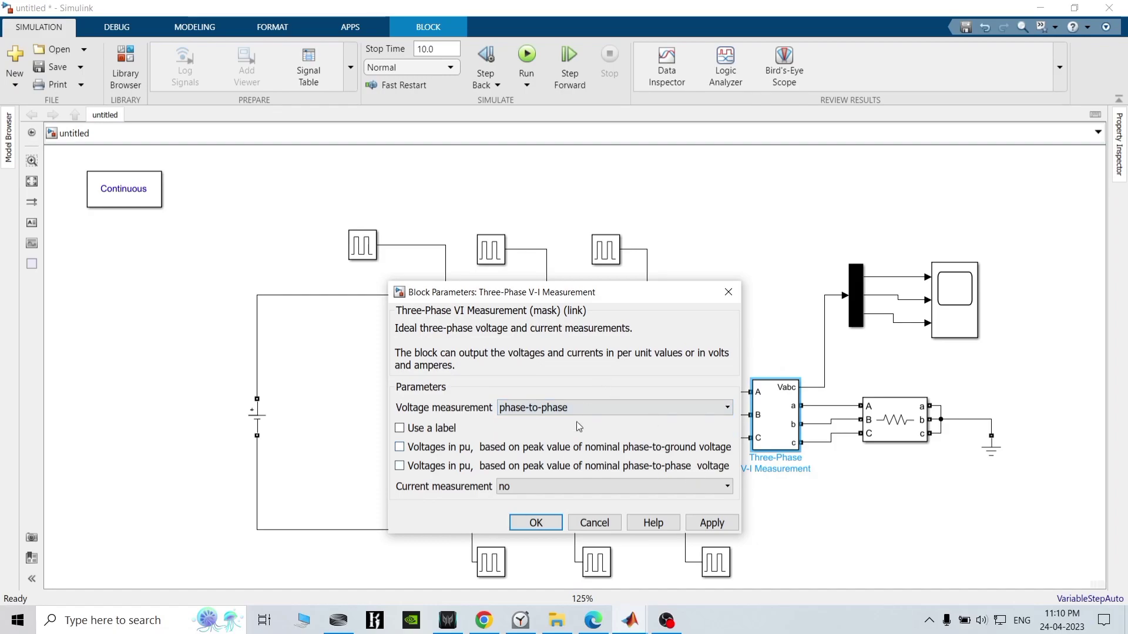
left_click(535, 523)
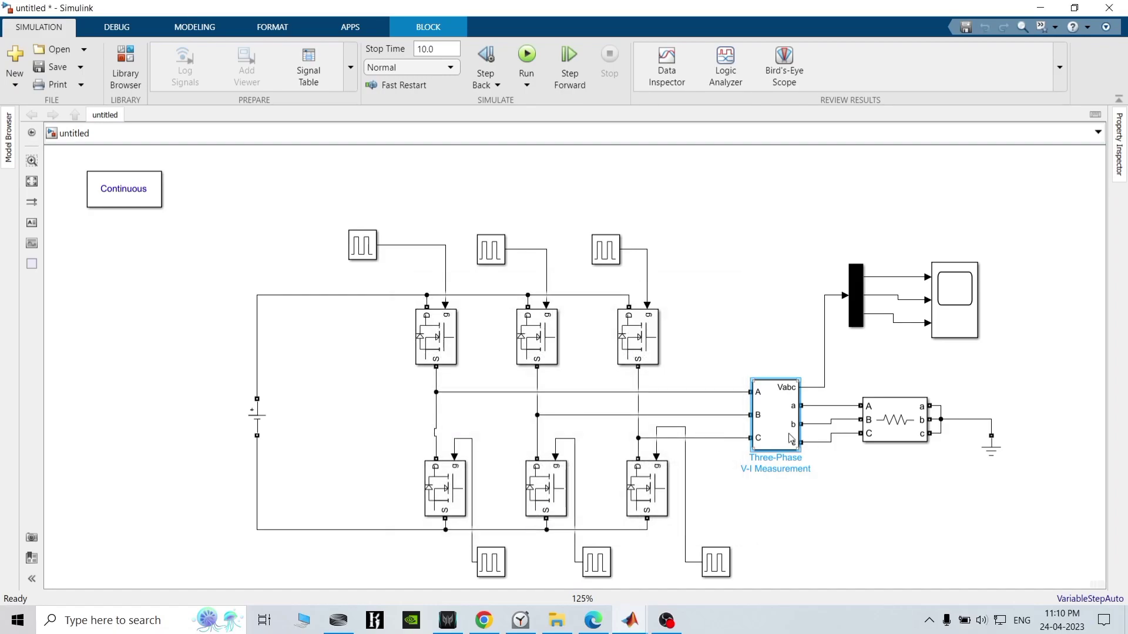
Run the simulation and open the Scope in a maximized window.
left_click(533, 56)
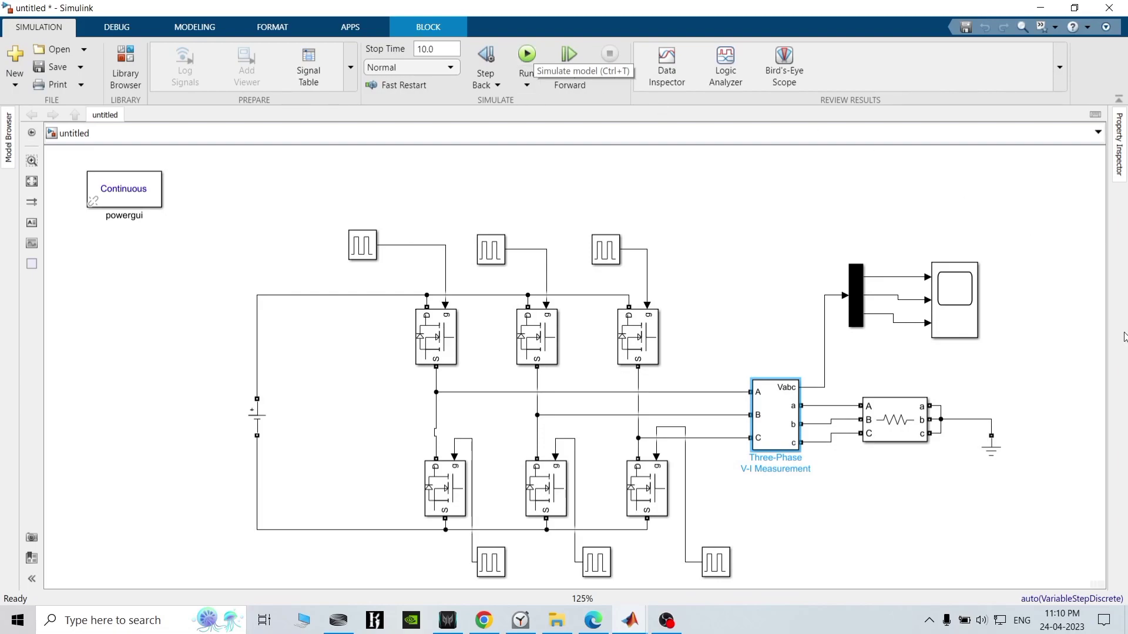
left_click(956, 308)
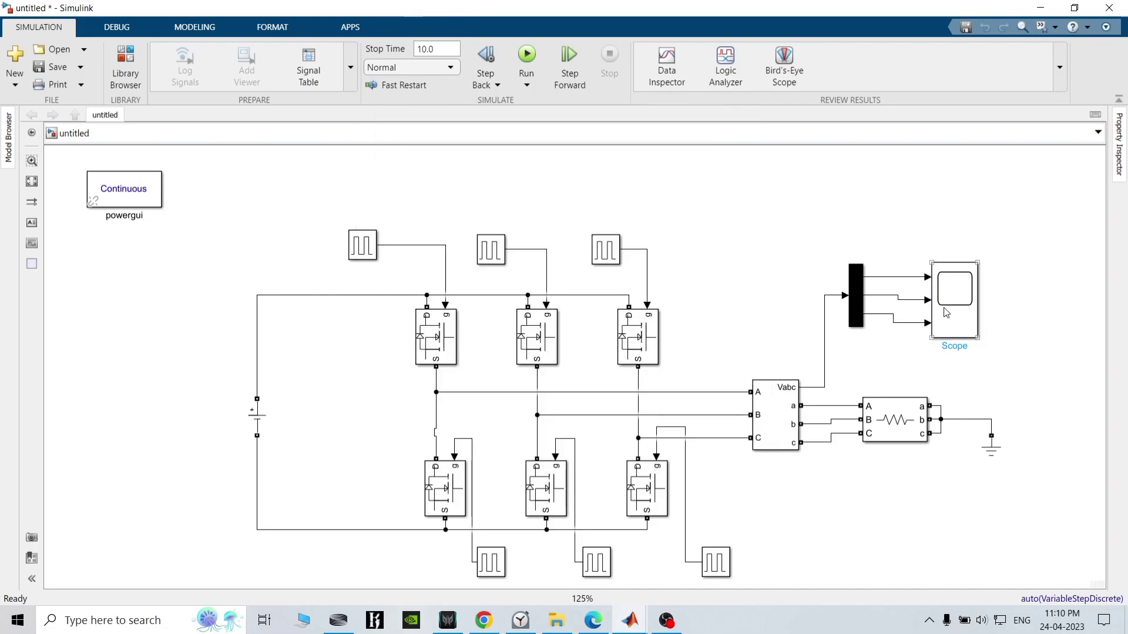
double_click(954, 313)
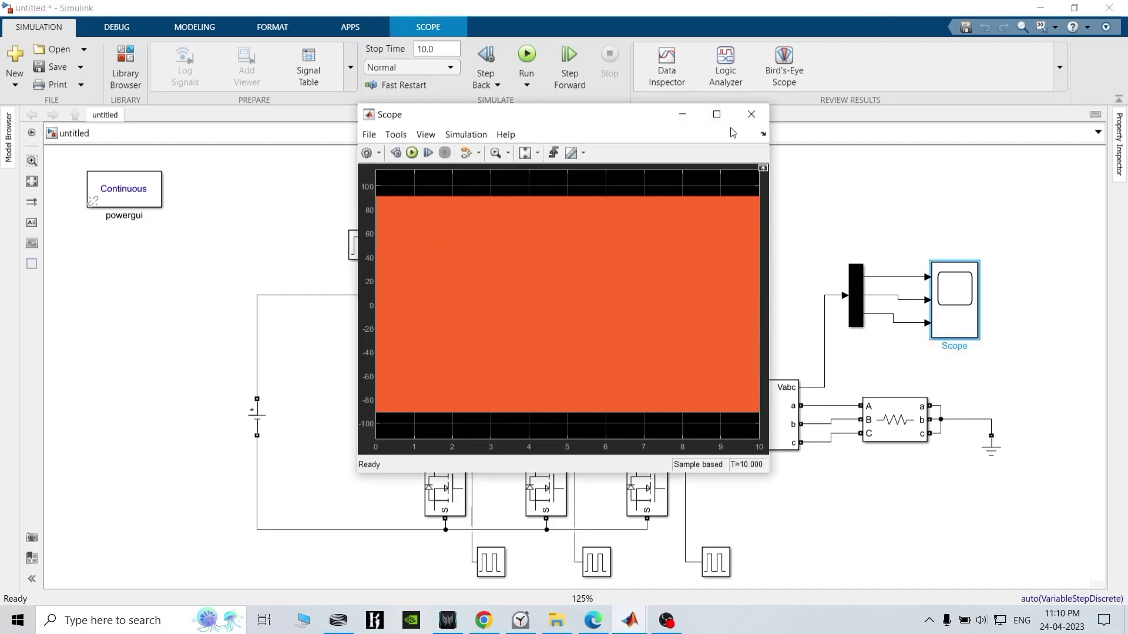
left_click(719, 114)
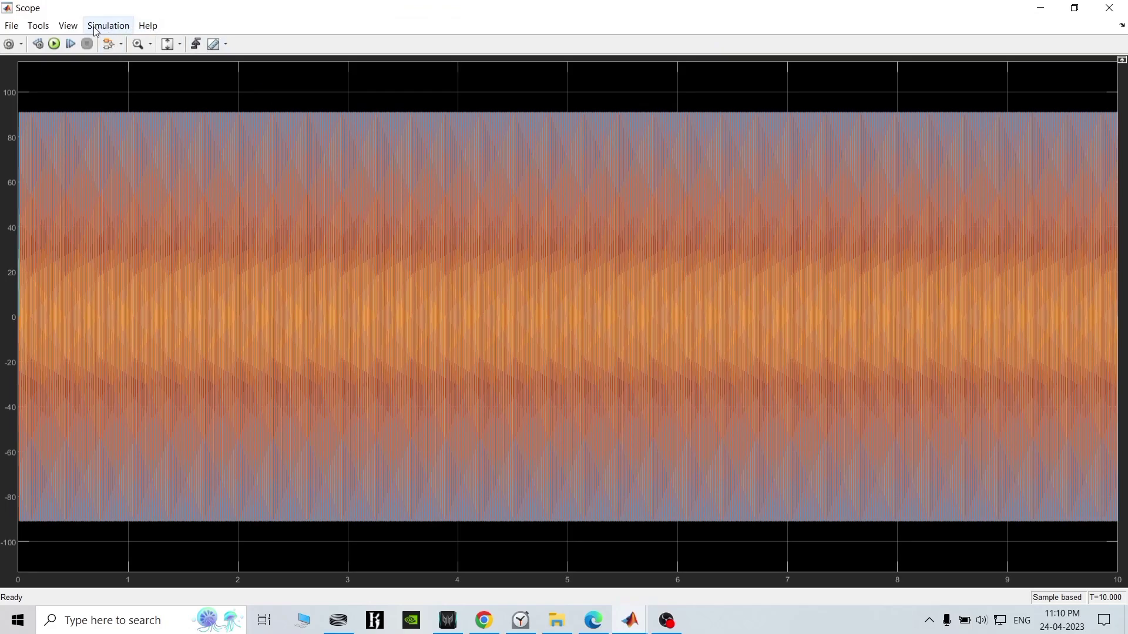
Change the Scope layout to three vertically stacked displays in a single column, and close the Scope.
left_click(68, 26)
left_click(89, 47)
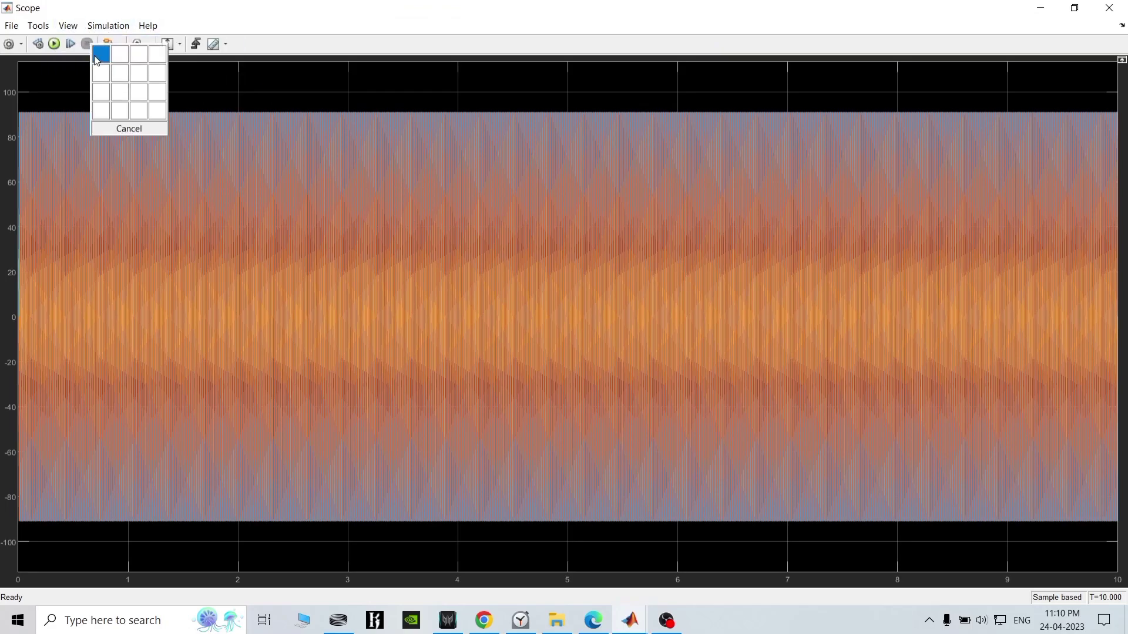
left_click(98, 90)
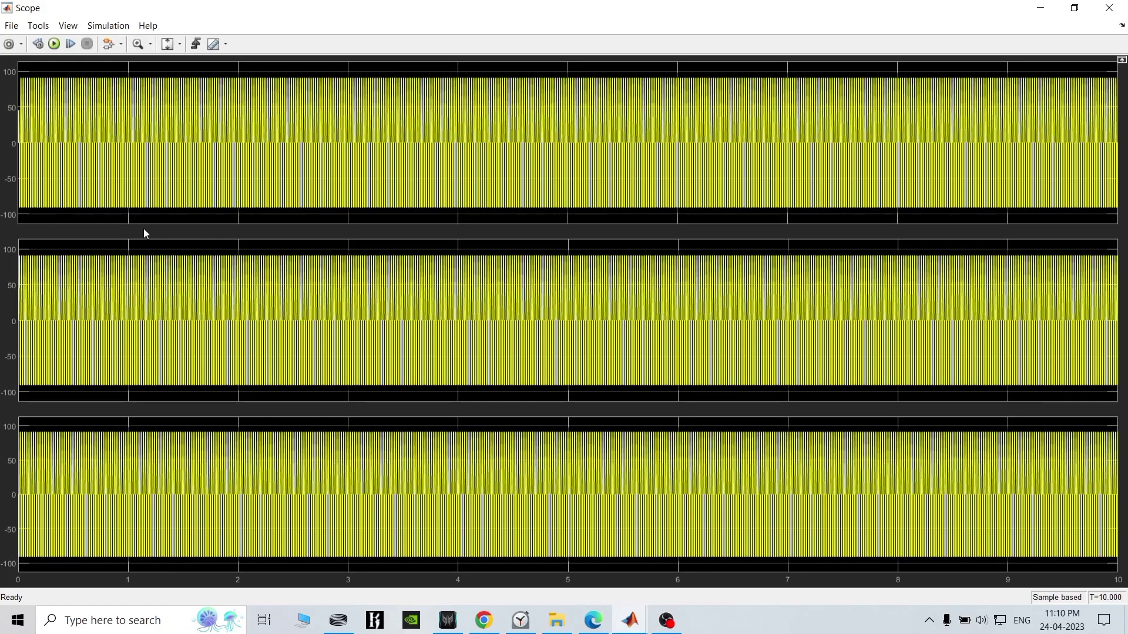
left_click(1109, 8)
Set the simulation stop time to 1 and rerun the model to view the phase-to-phase voltages on the Scope.
left_click(445, 51)
type("1")
left_click(526, 55)
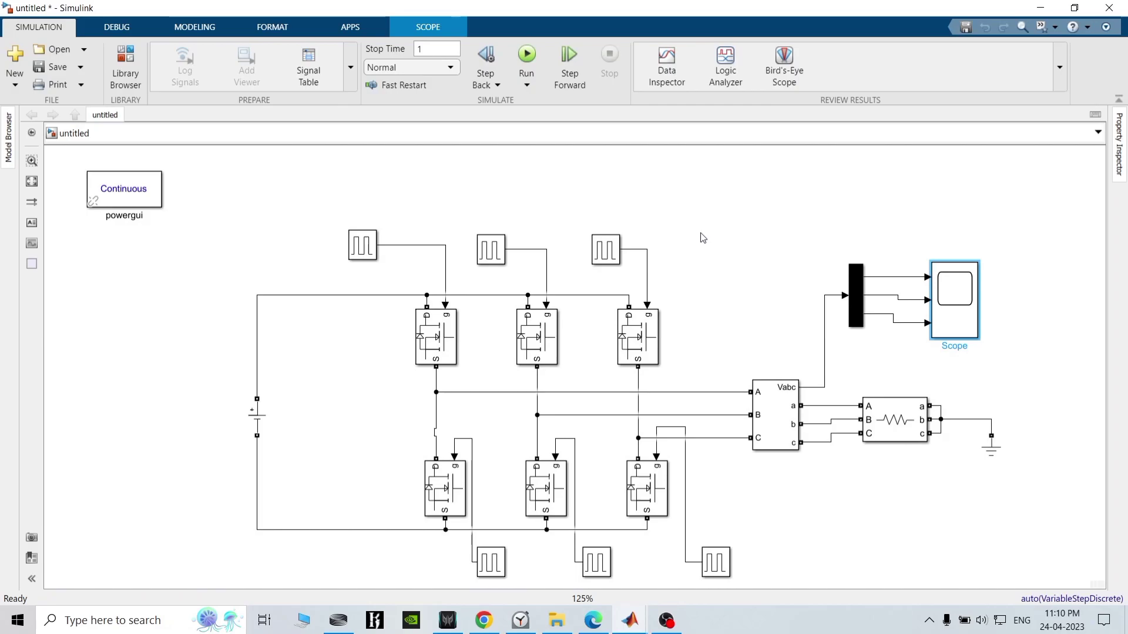
double_click(955, 312)
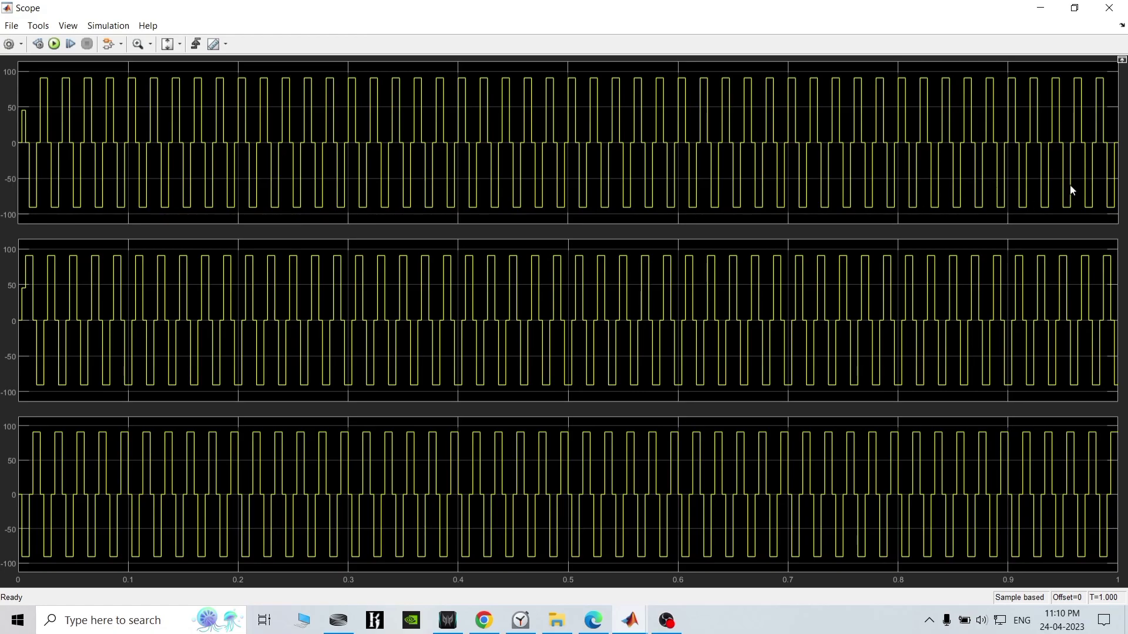
left_click(1112, 9)
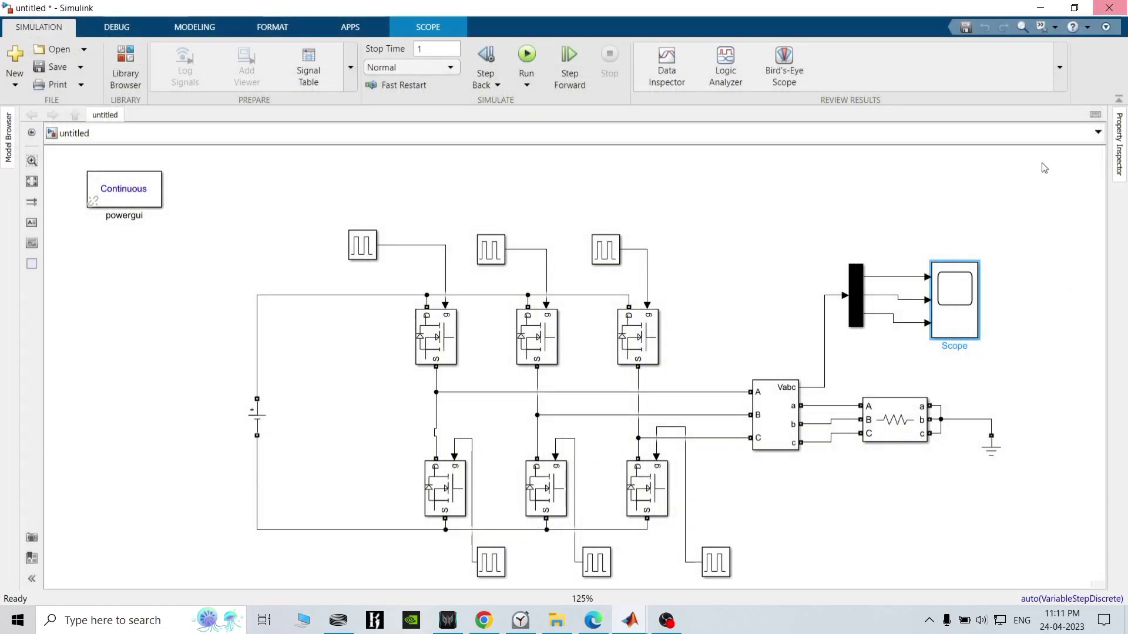
Switch the Three-Phase V-I Measurement's voltage measurement to phase-to-ground, and rerun the simulation to view the phase voltages on the Scope.
double_click(768, 433)
left_click(567, 401)
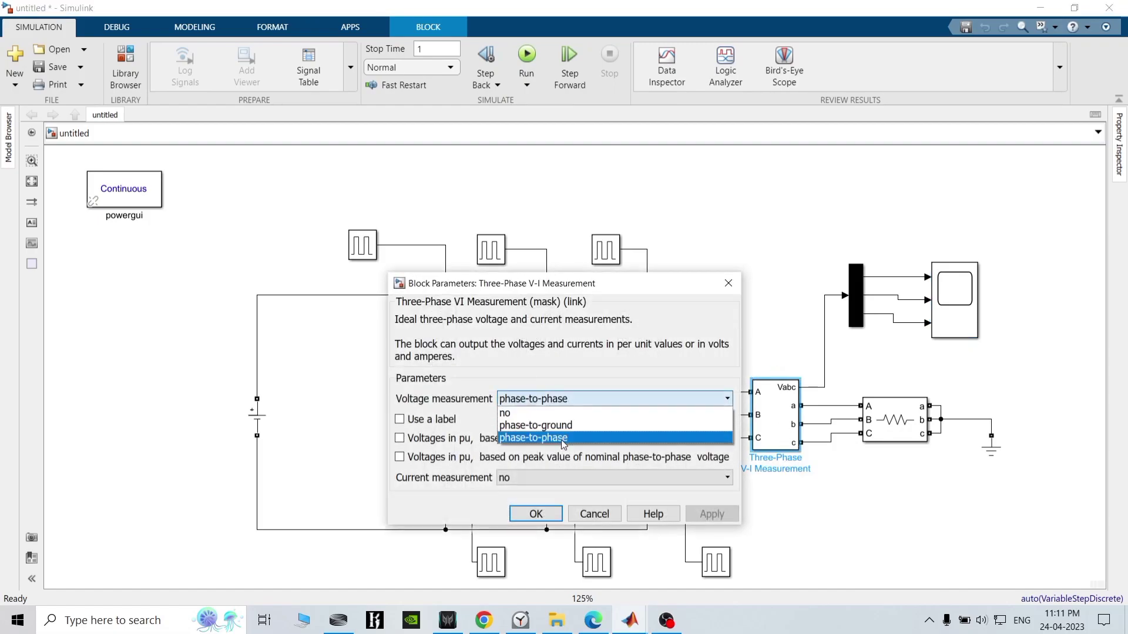
left_click(549, 421)
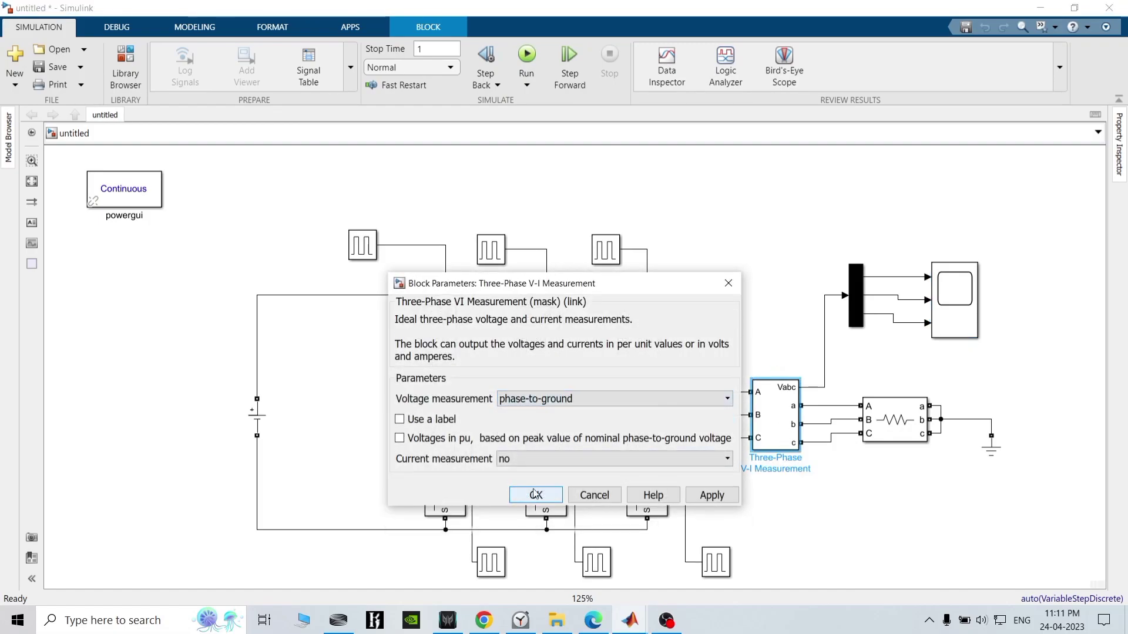
left_click(536, 496)
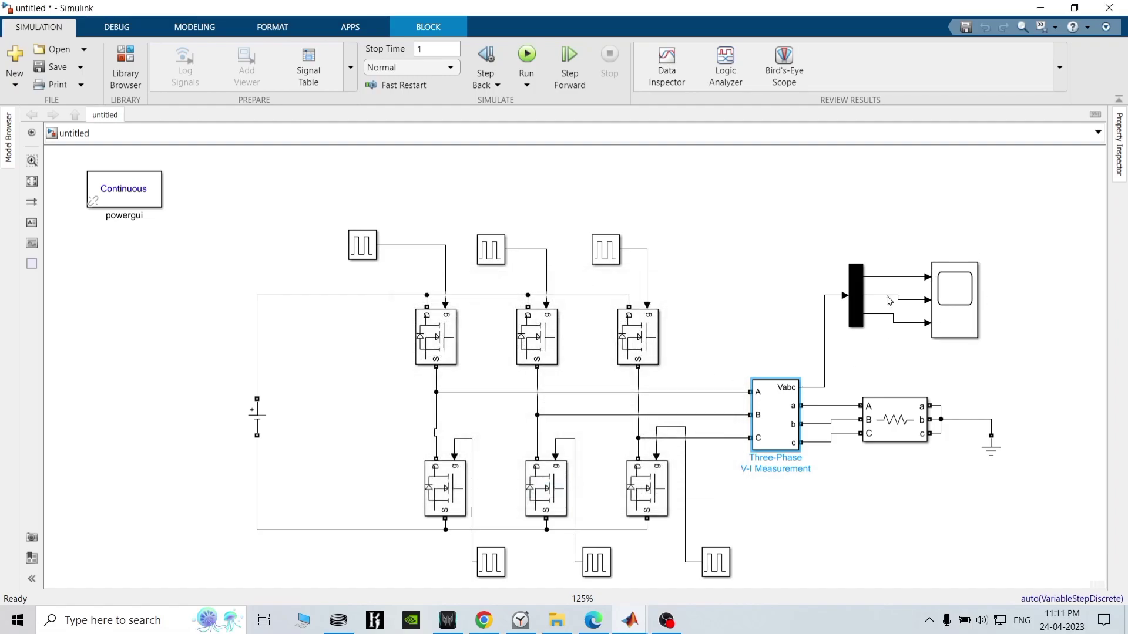
left_click(521, 55)
double_click(962, 328)
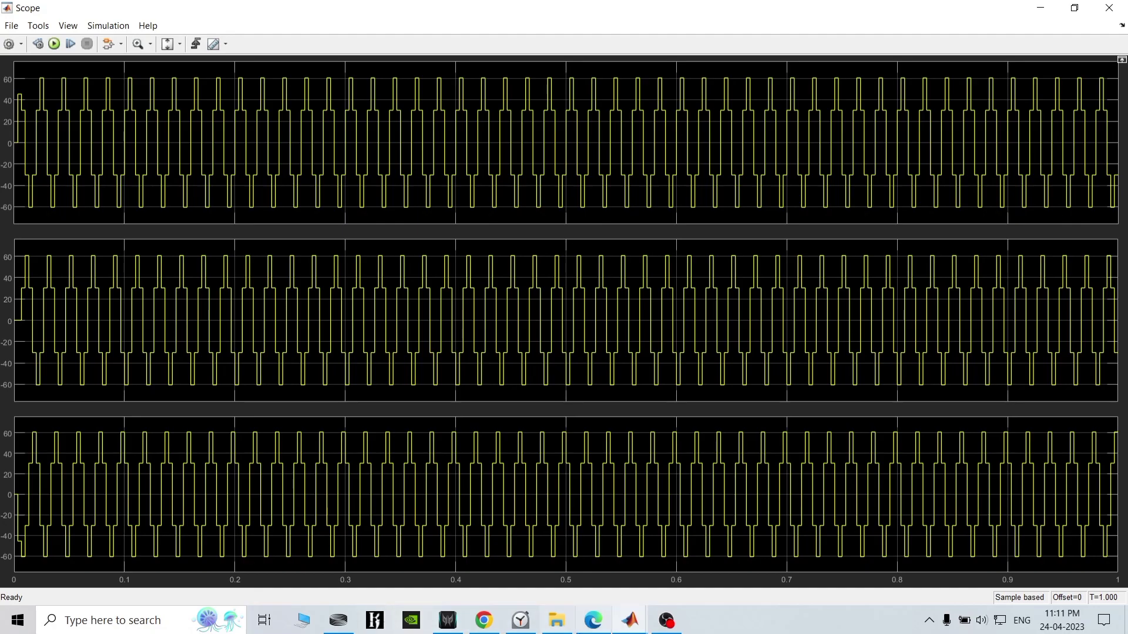
Consult the phase-voltage formulas for the 0-60° interval in the Edge notes and return to the Simulink model.
left_click(594, 621)
scroll(559, 458, "down", 3)
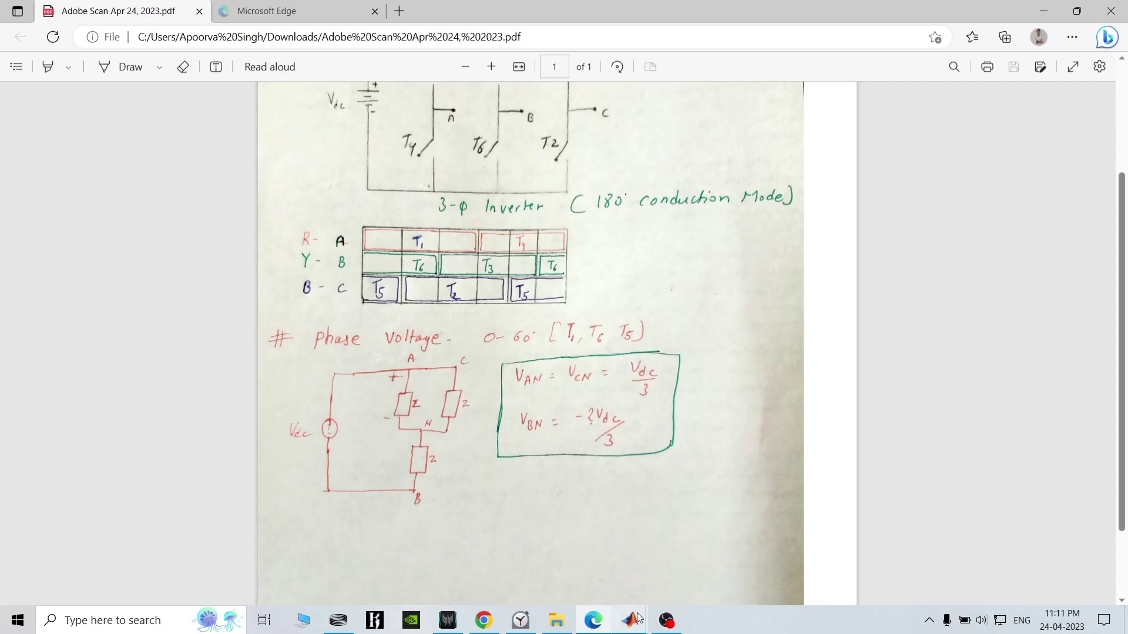
mouse_move(631, 620)
left_click(646, 567)
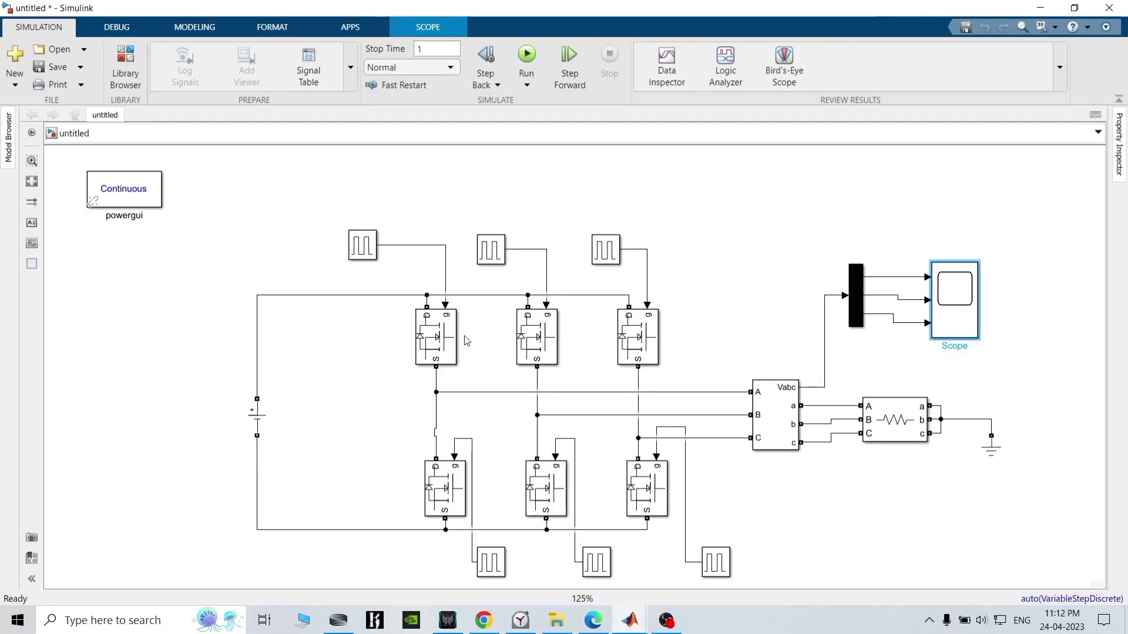
Check the DC Voltage Source's amplitude and compare it with the phase-voltage levels on the Scope.
double_click(257, 417)
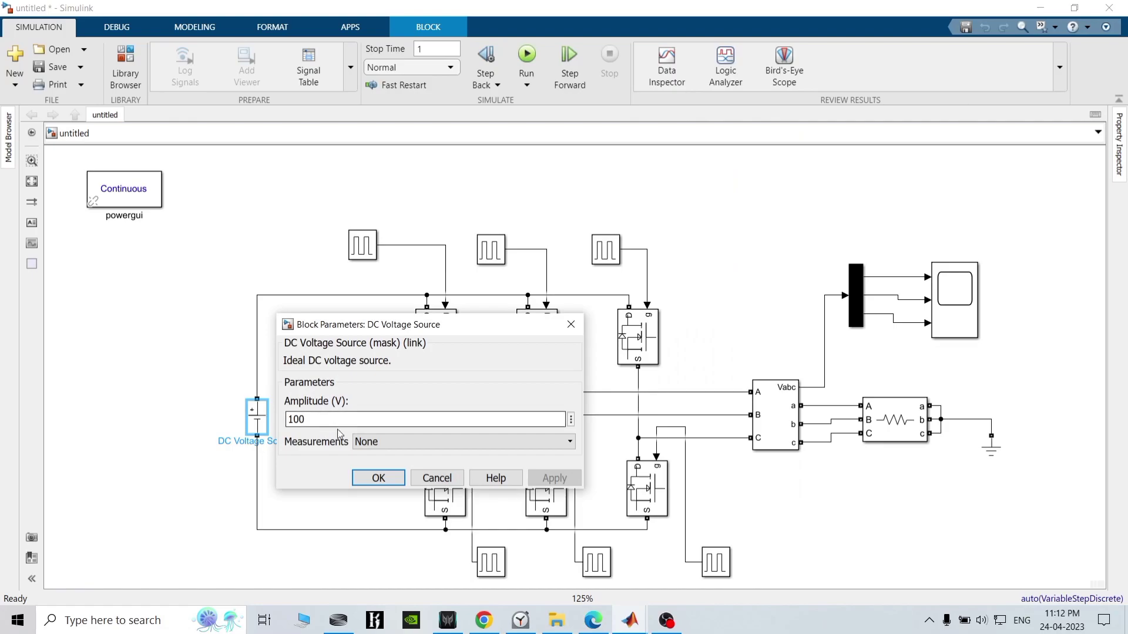
left_click(379, 478)
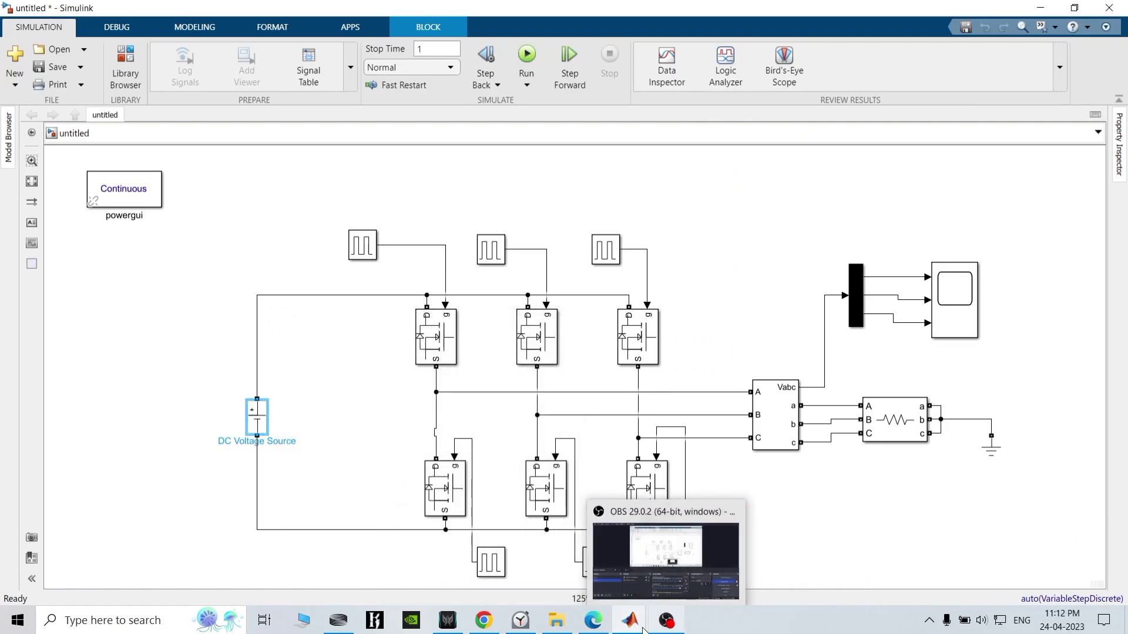
left_click(721, 562)
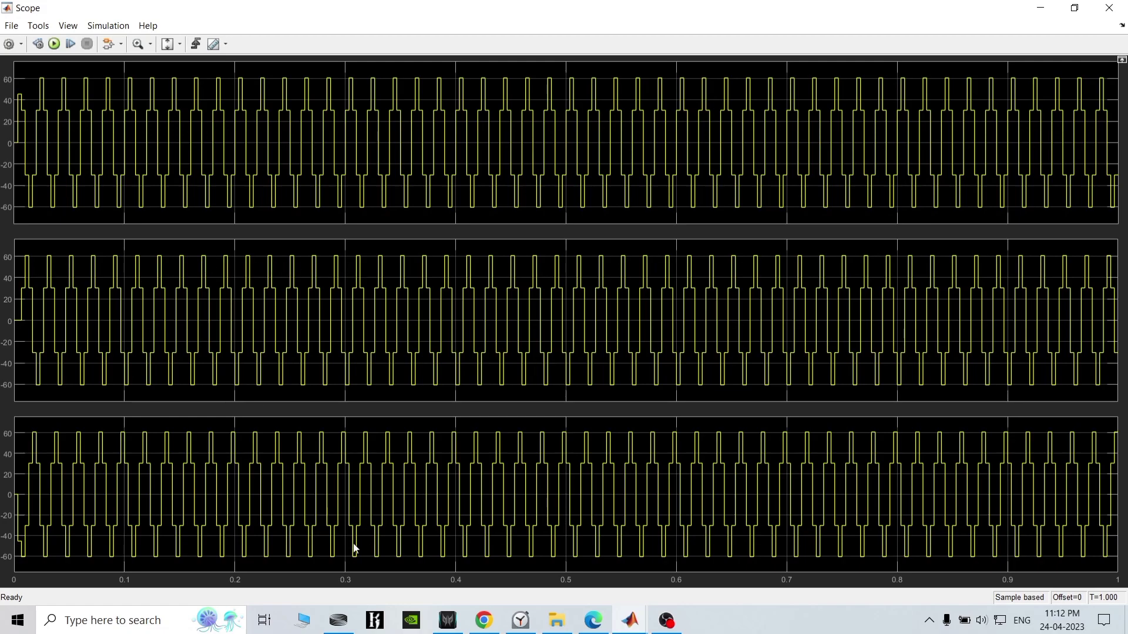
Consult the V_AN, V_CN and V_BN phase-voltage formulas in the Edge notes and compare them with the Scope waveforms.
mouse_move(643, 628)
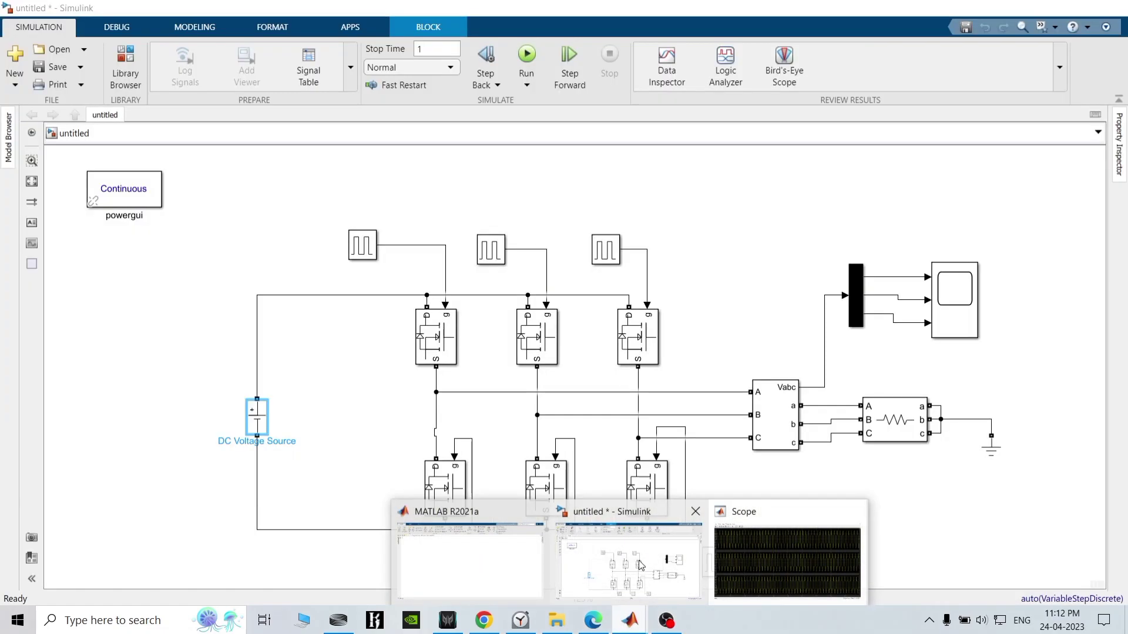
left_click(639, 561)
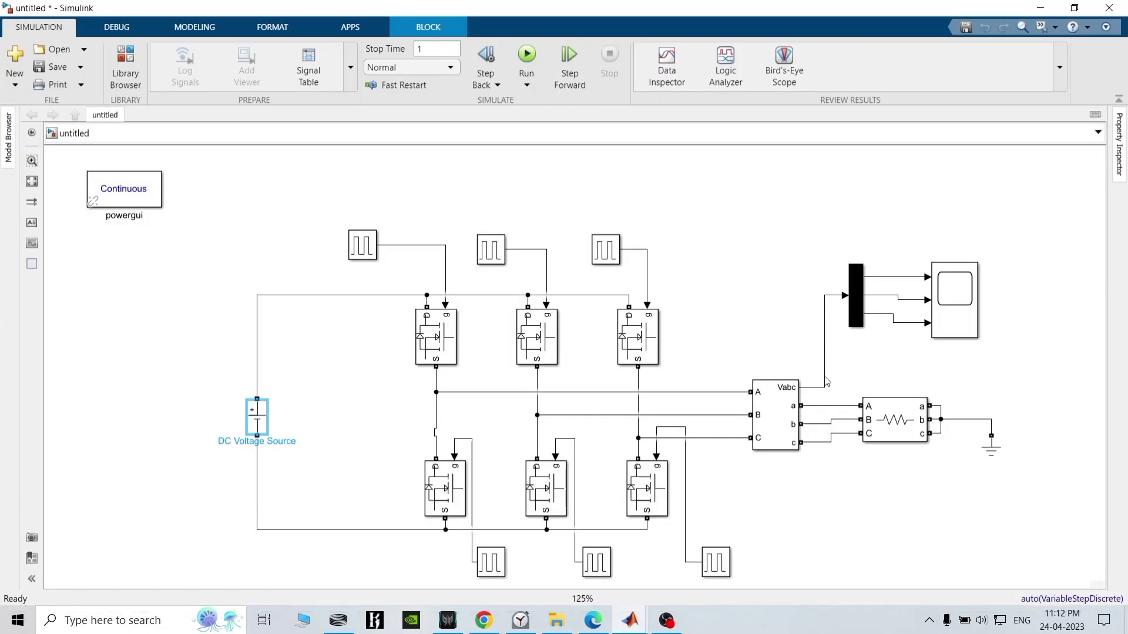
left_click(595, 623)
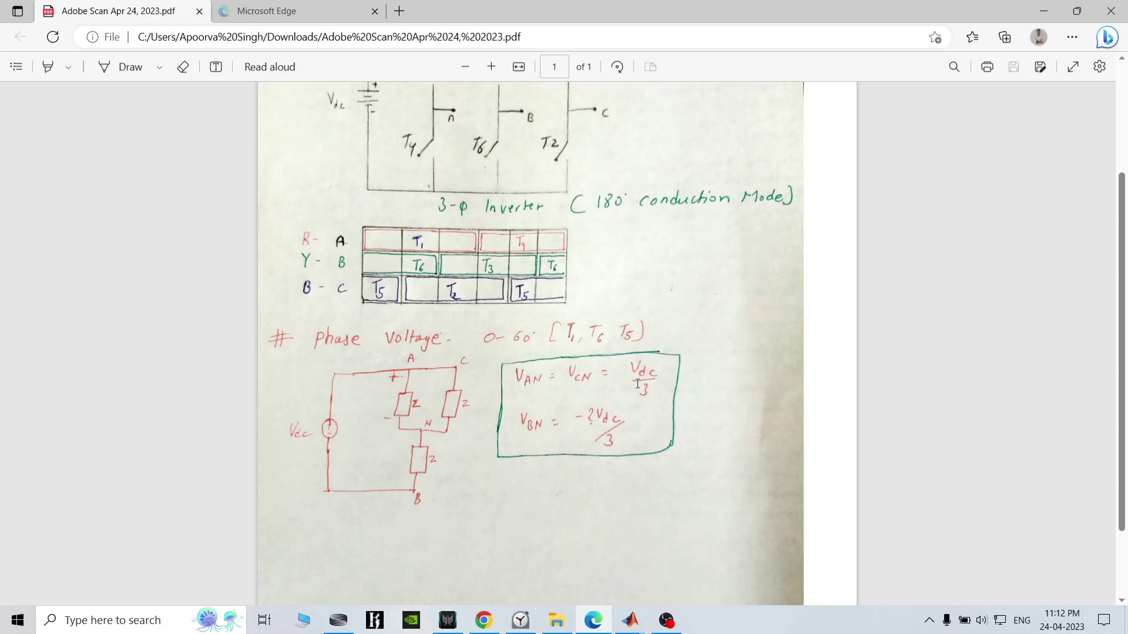
scroll(352, 334, "up", 1)
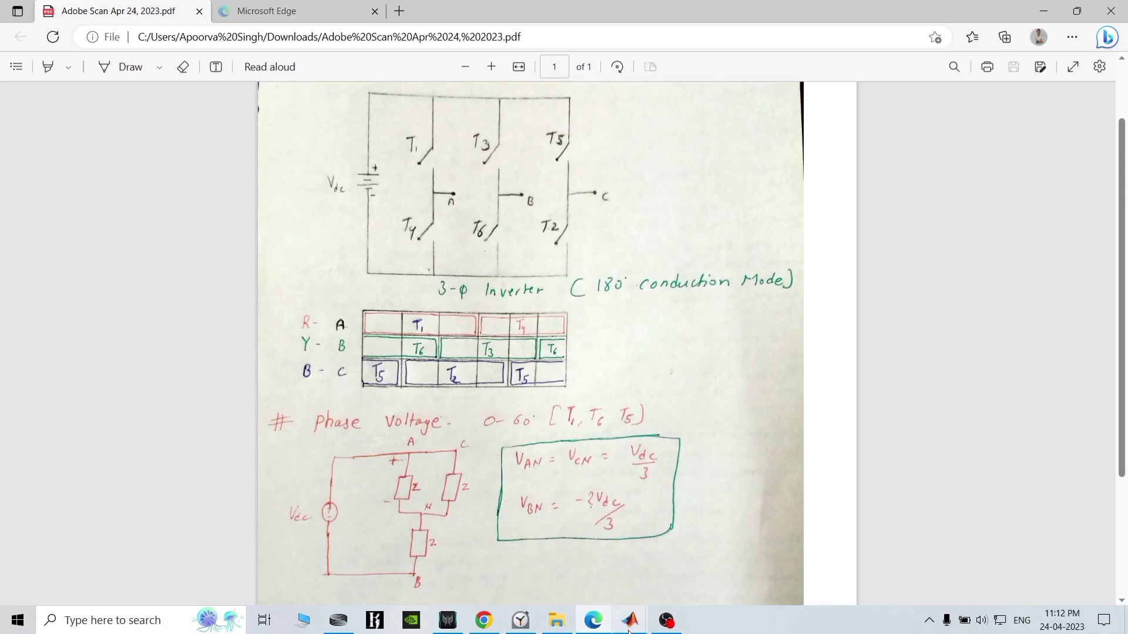
mouse_move(631, 621)
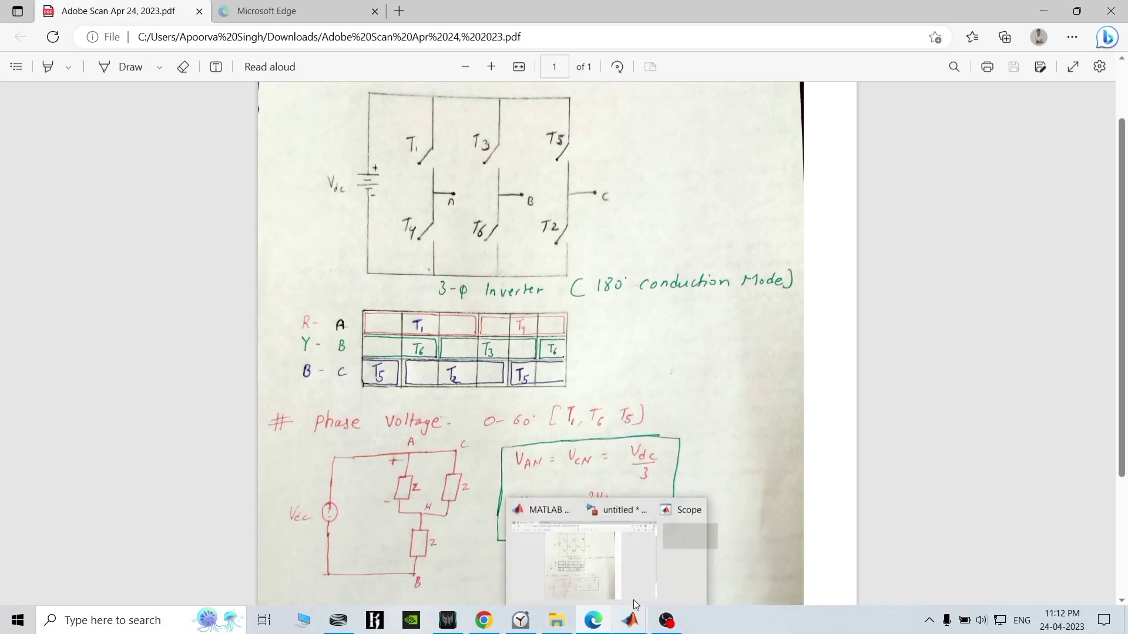
left_click(764, 552)
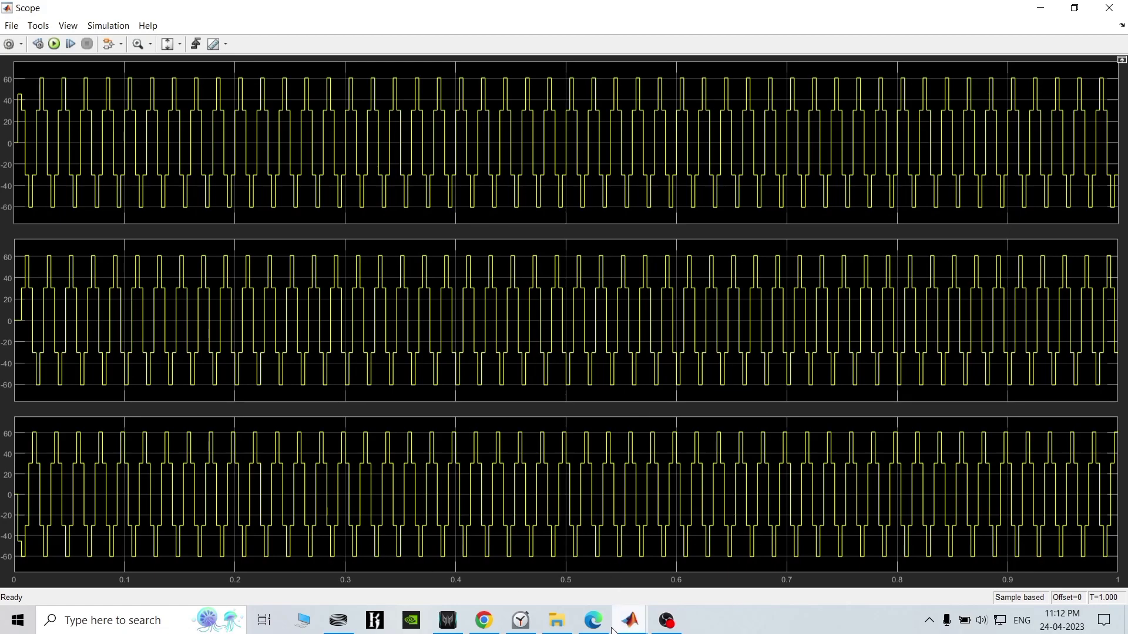
Examine the inverter circuit, the T1-T6 conduction table and the 0-60° equivalent circuit in the Edge notes, and return to the Scope.
left_click(593, 620)
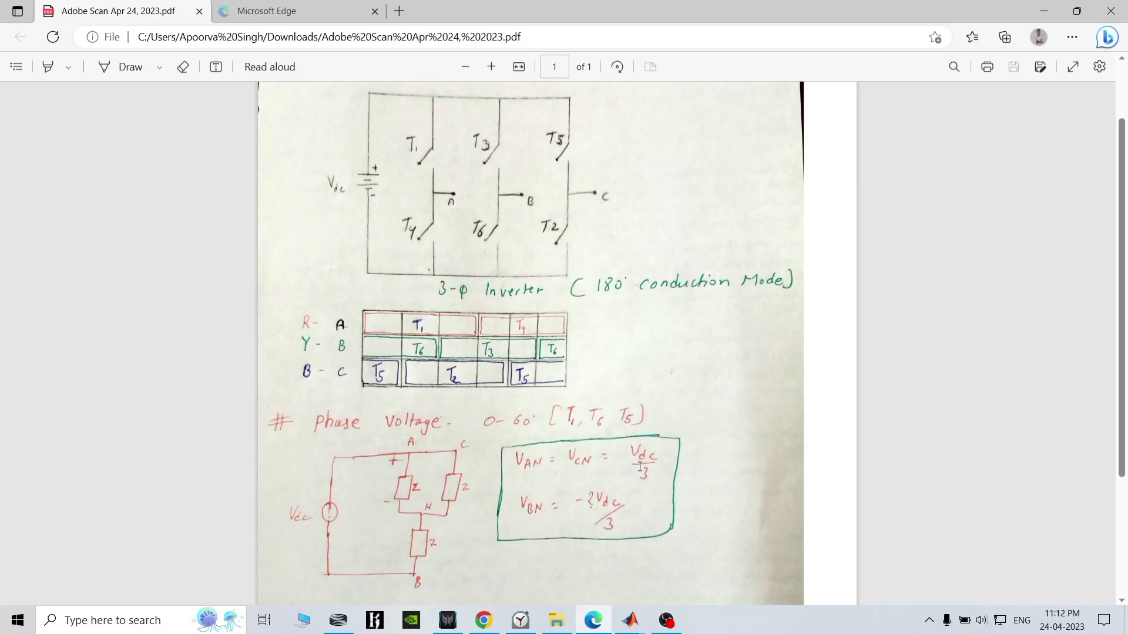
scroll(599, 447, "down", 3)
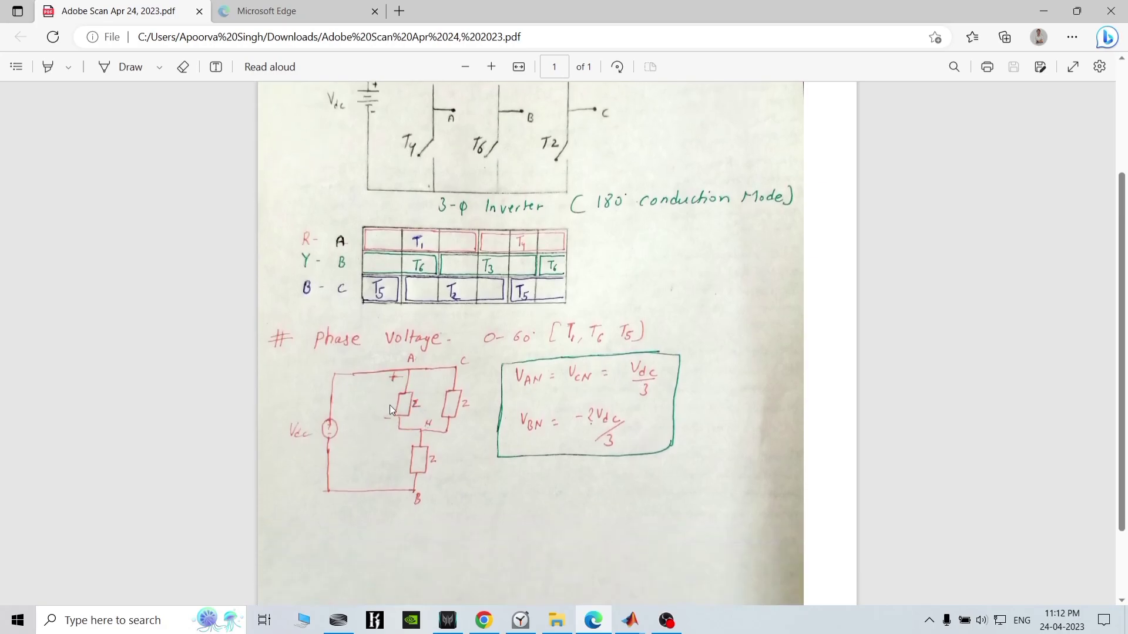
scroll(389, 404, "up", 3)
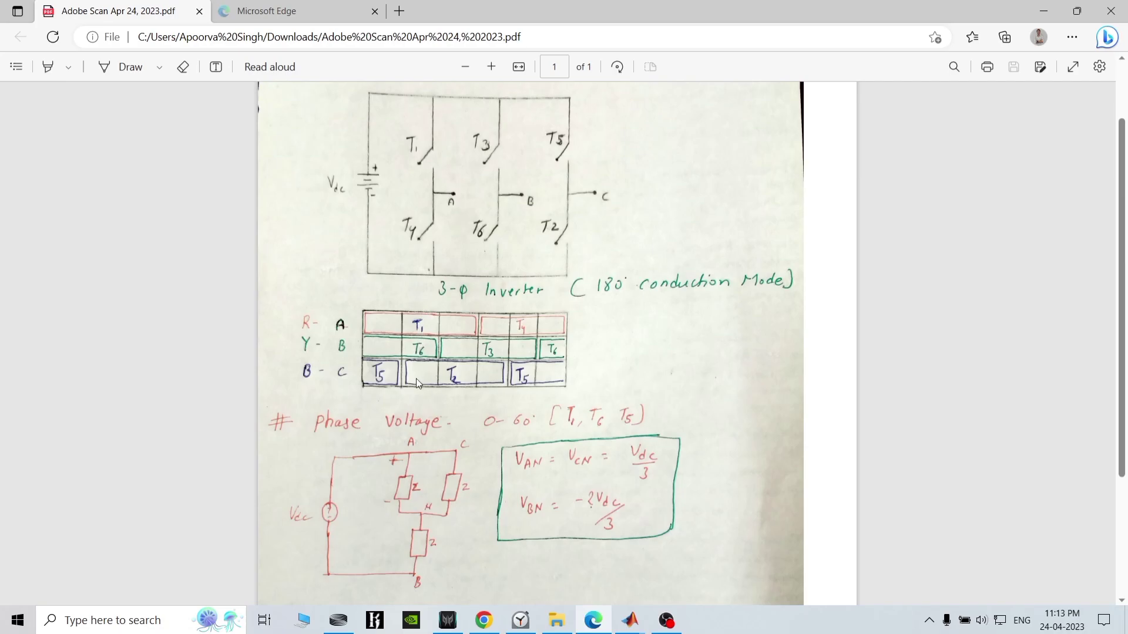
scroll(418, 318, "up", 3)
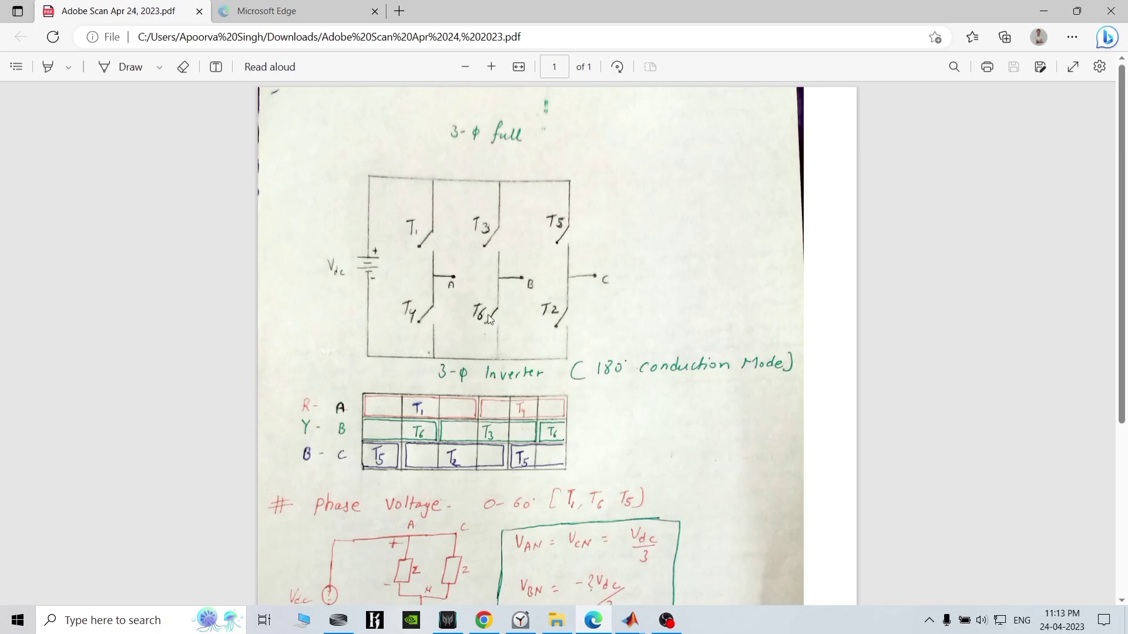
scroll(518, 314, "down", 2)
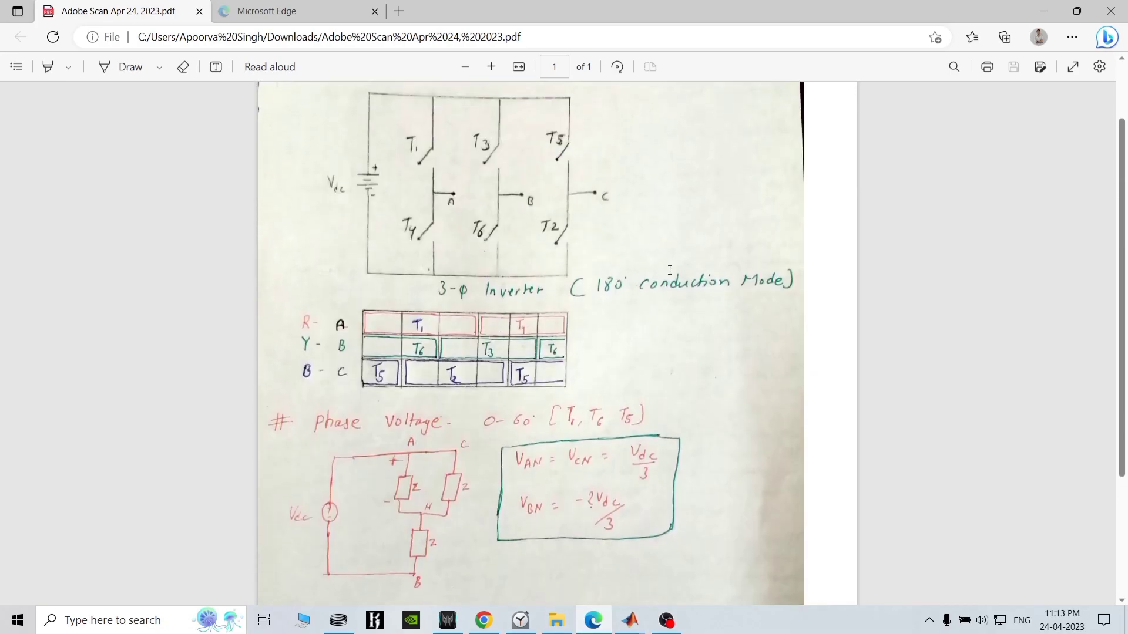
scroll(646, 411, "down", 3)
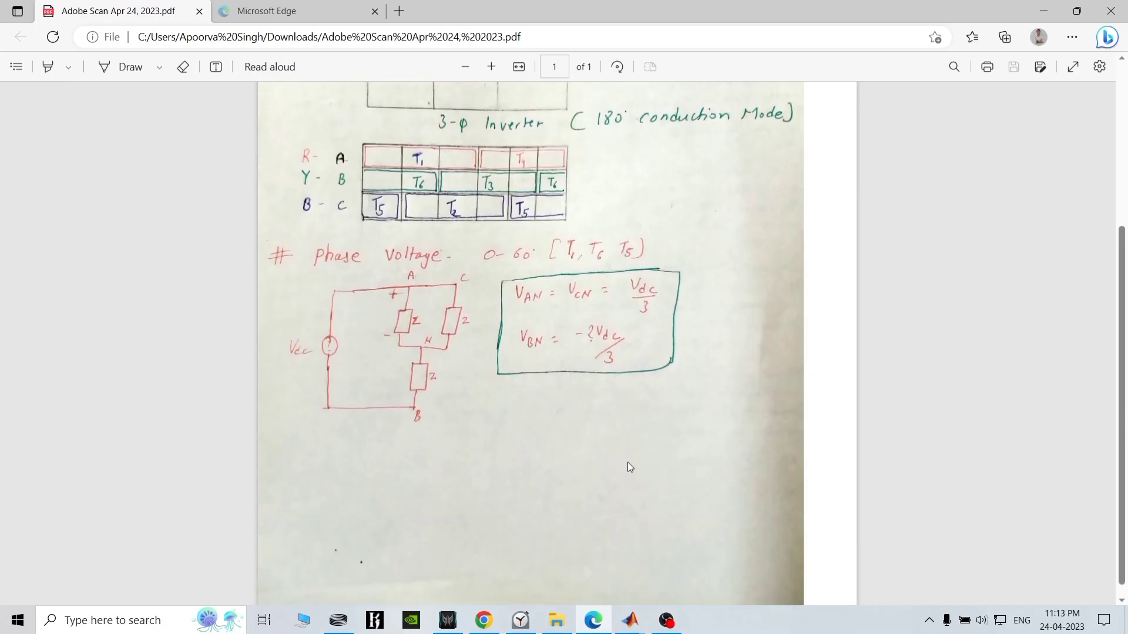
scroll(511, 364, "up", 3)
scroll(562, 329, "up", 2)
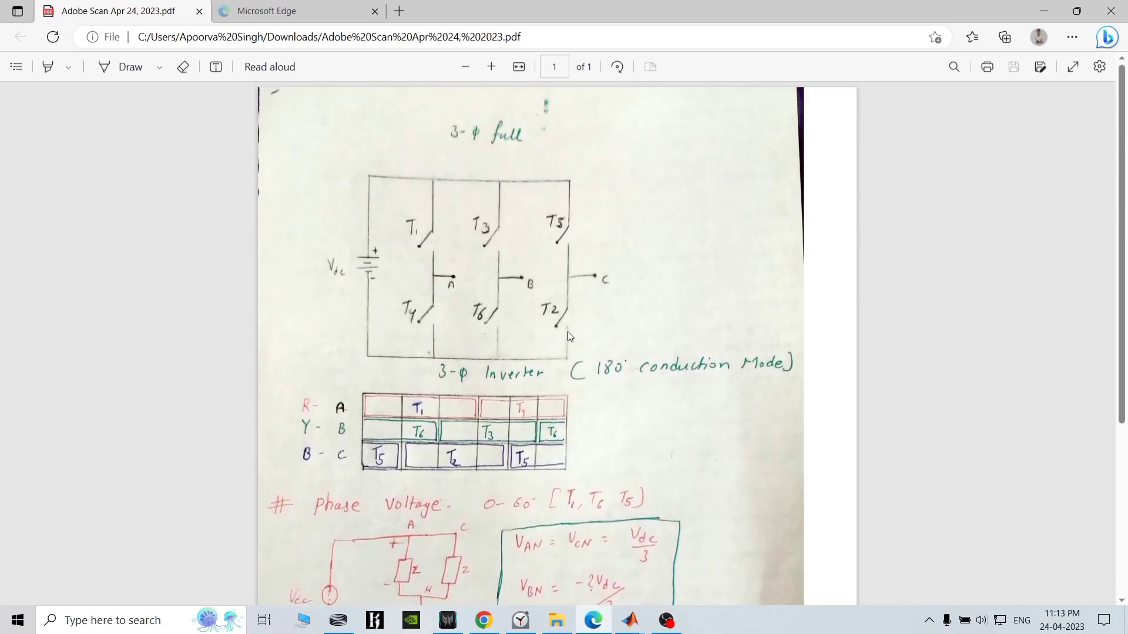
scroll(533, 410, "down", 3)
scroll(405, 284, "up", 2)
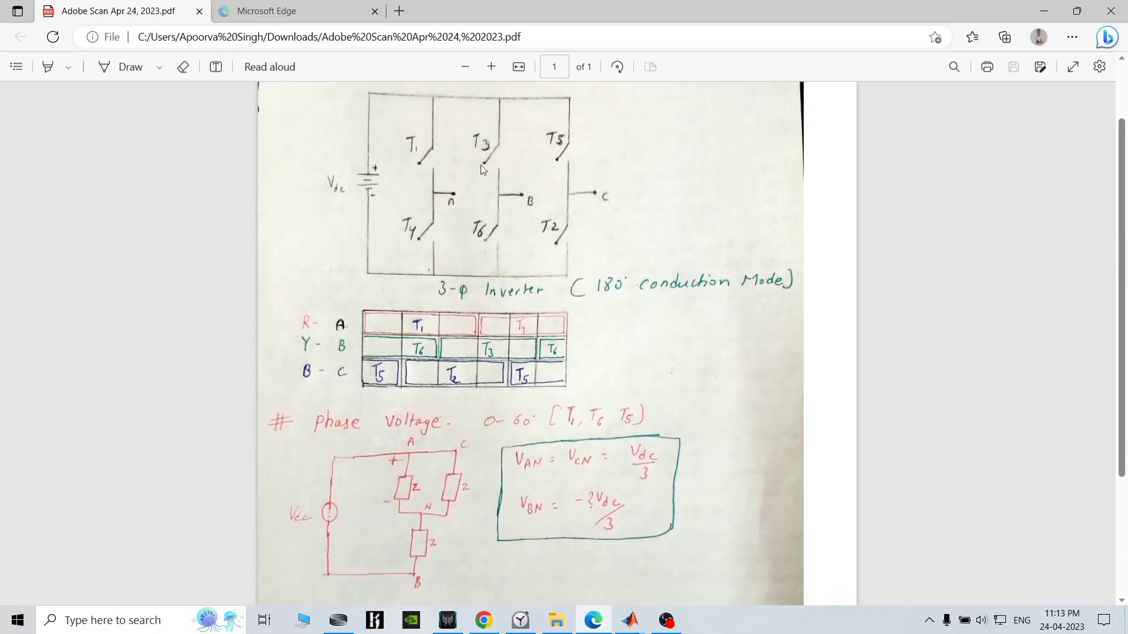
scroll(743, 582, "down", 2)
mouse_move(631, 621)
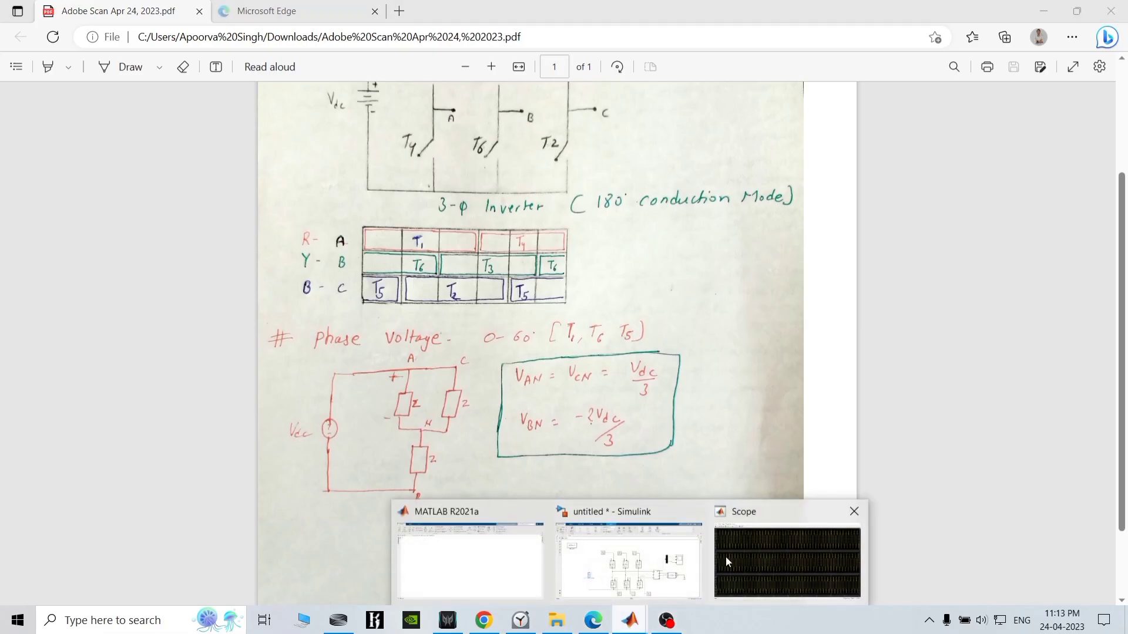
left_click(725, 556)
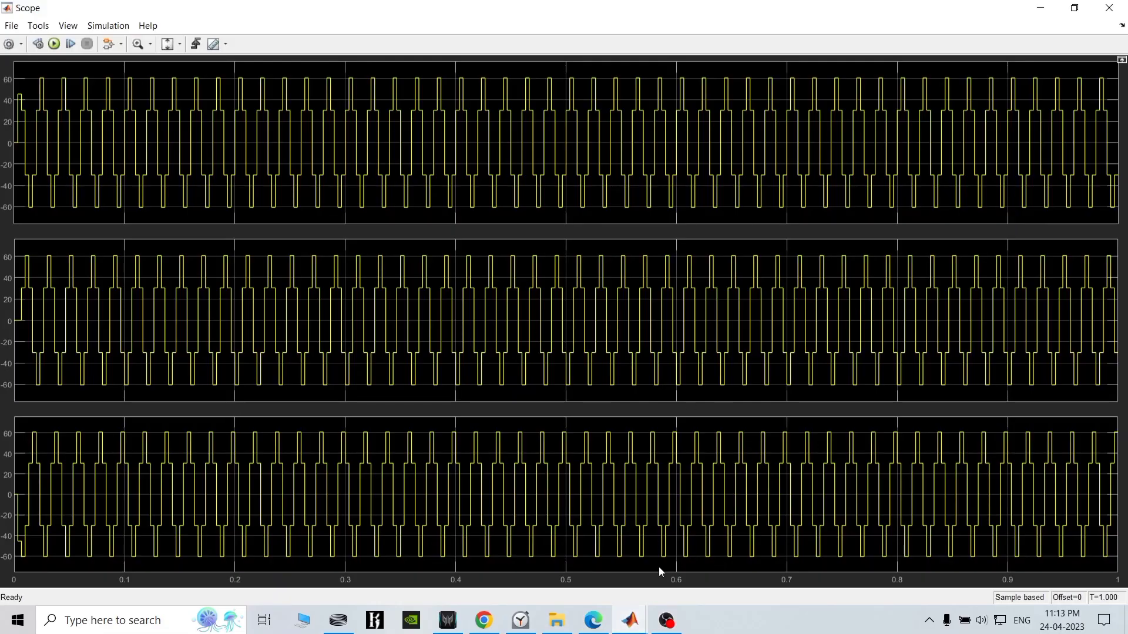
Add a second Scope block to the Simulink model and wire it to the gate signal of the third upper MOSFET.
left_click(631, 621)
left_click(634, 574)
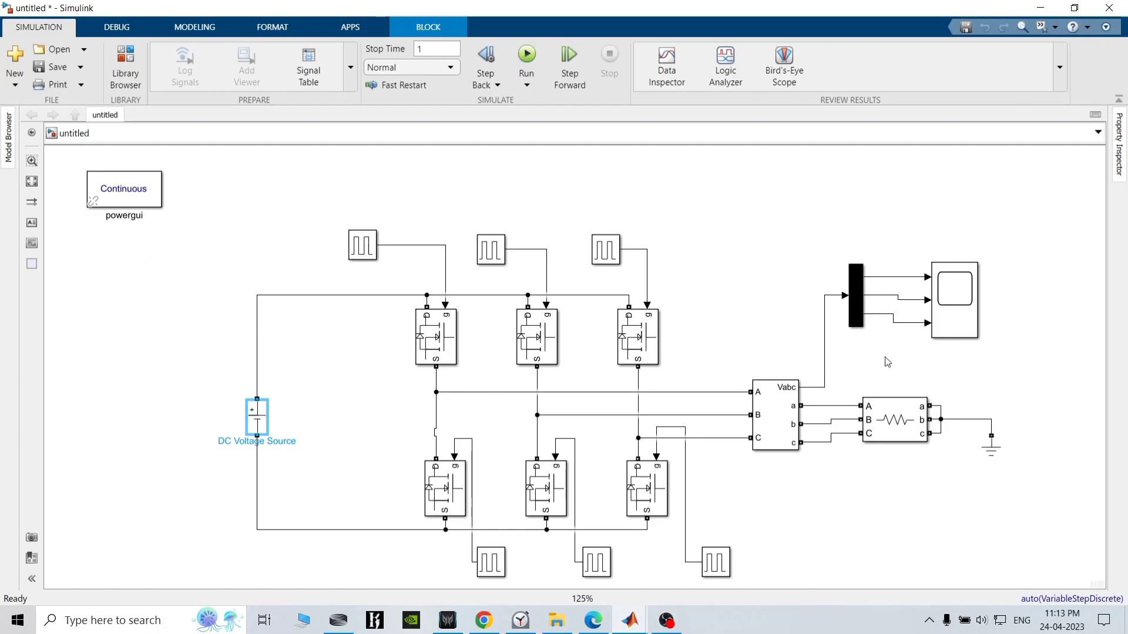
left_click(737, 232)
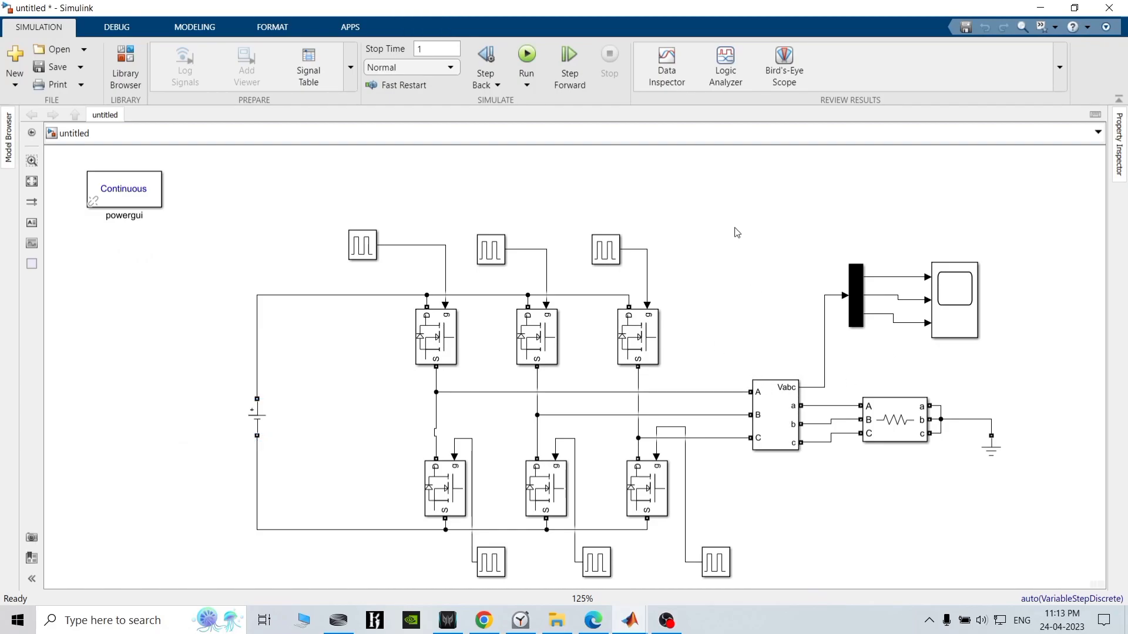
type("scop")
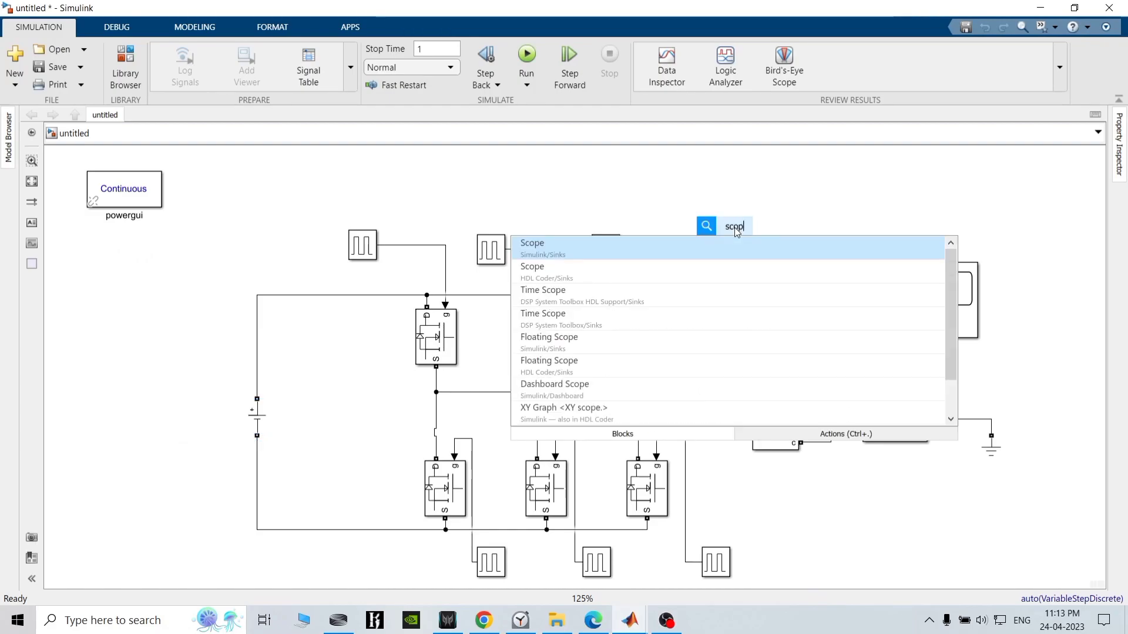
type("e")
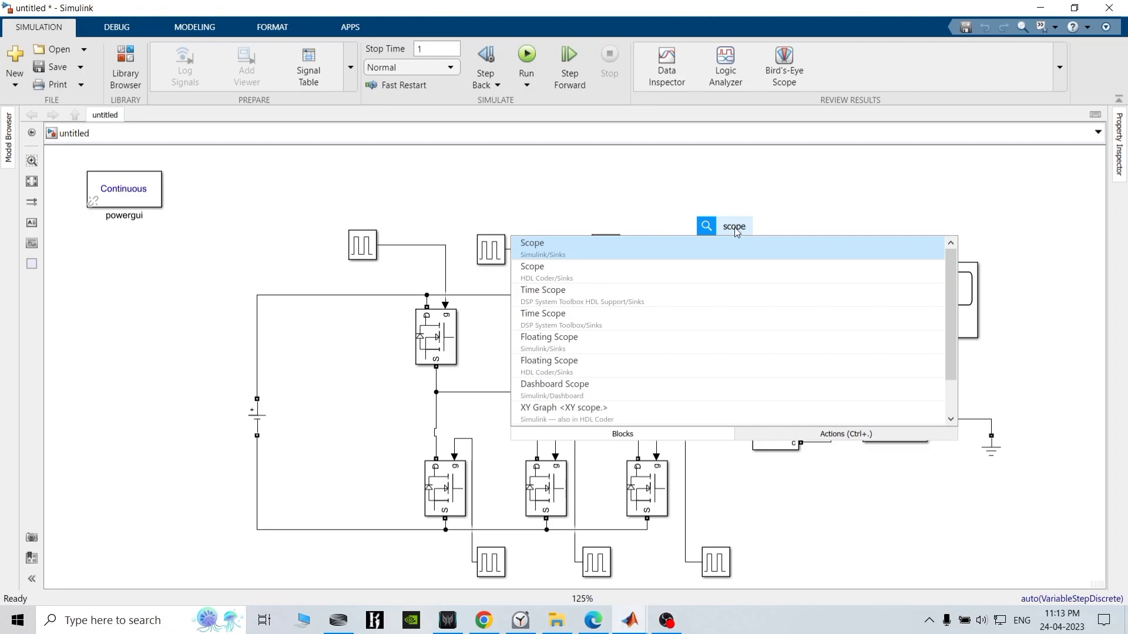
key("Down")
key("Return")
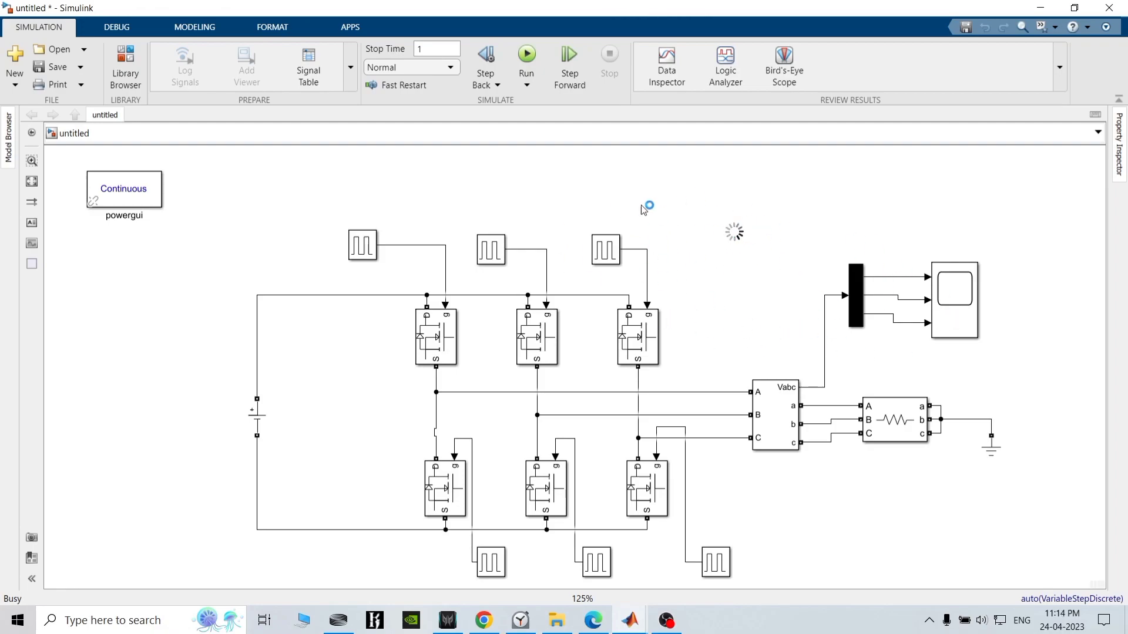
left_click_drag(719, 235, 647, 249)
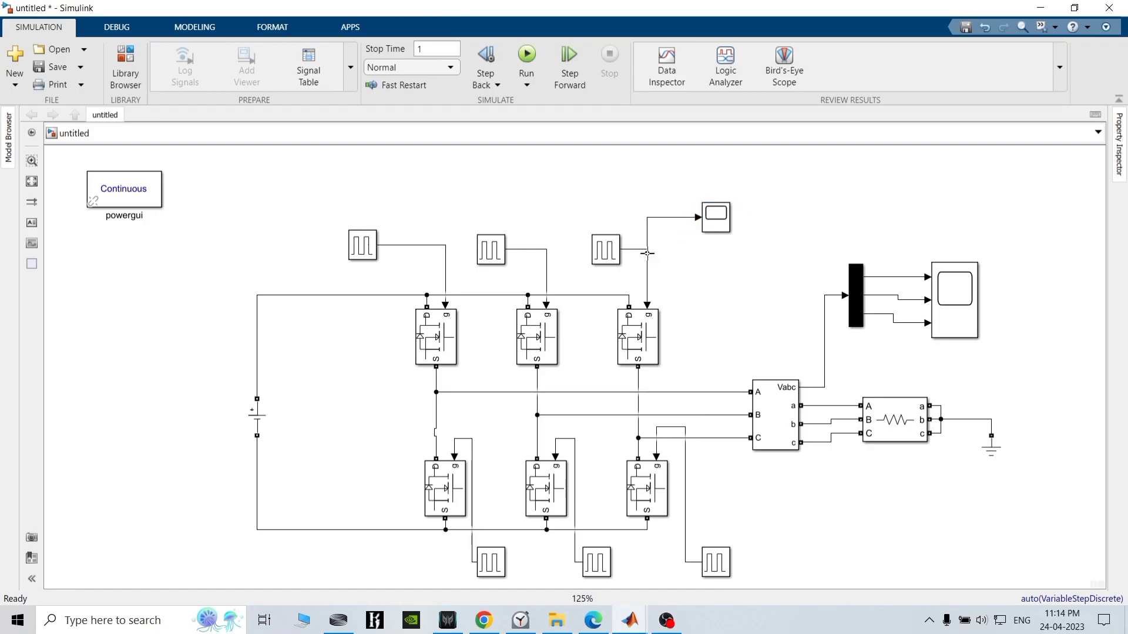
Run the simulation, examine the third upper MOSFET's gate pulses on the new Scope, and close its window.
left_click(527, 57)
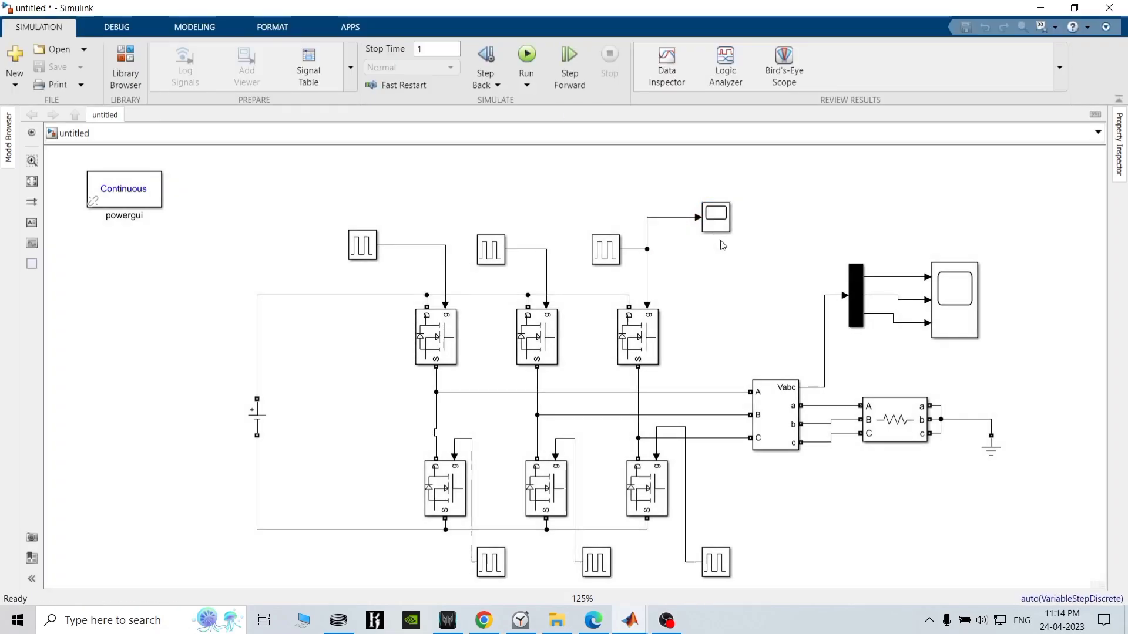
left_click(726, 222)
double_click(726, 222)
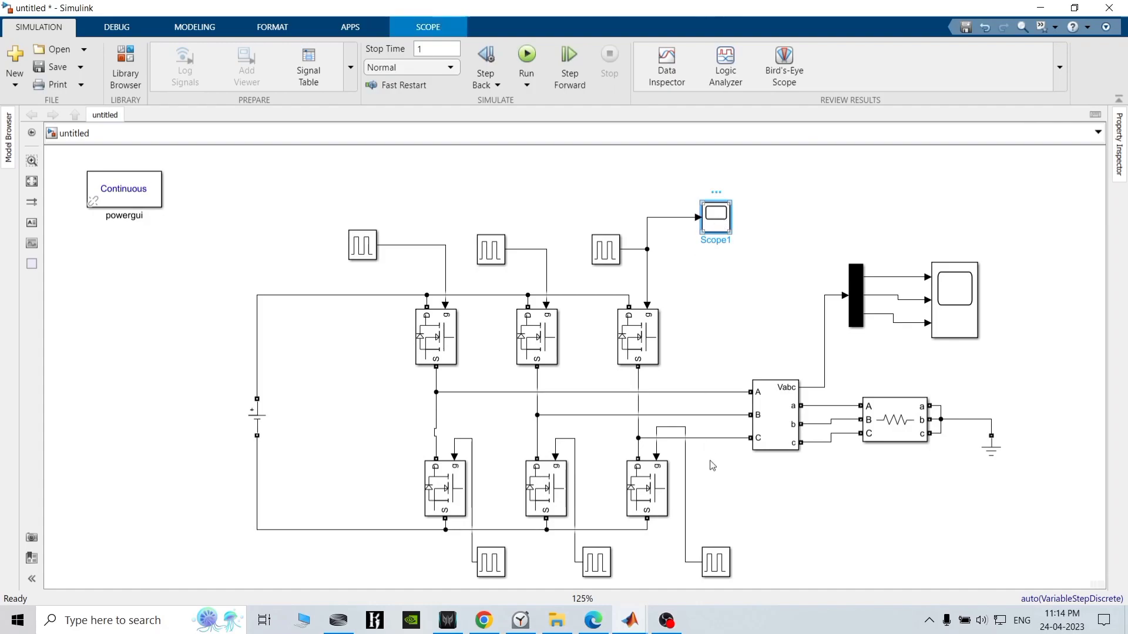
left_click(323, 219)
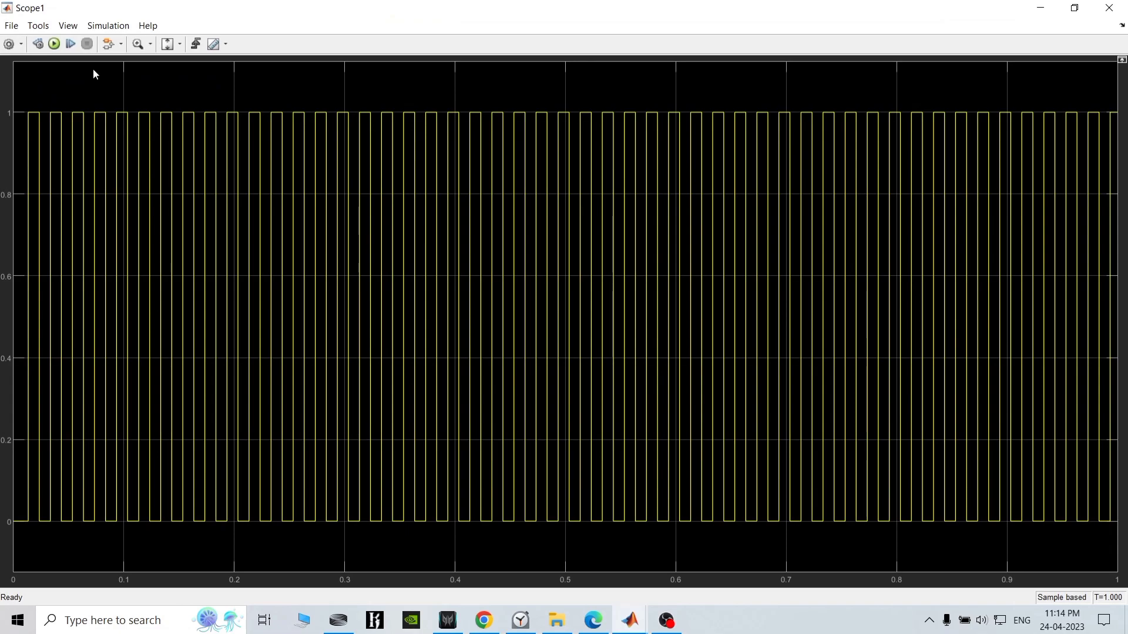
left_click(1109, 8)
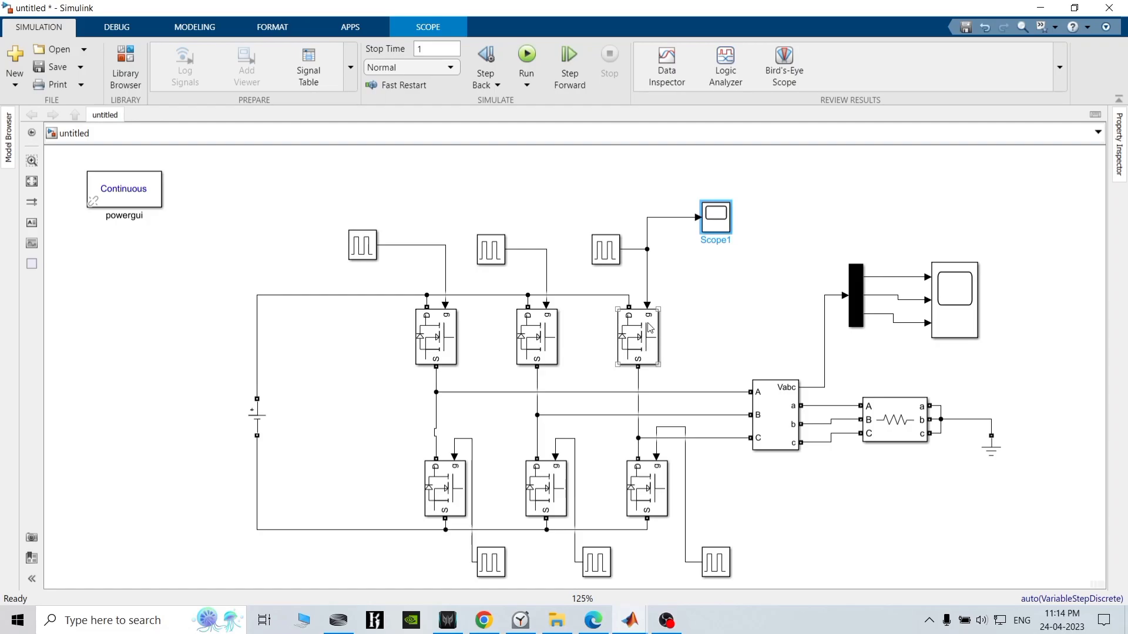
Delete the added gate-signal Scope together with its connecting line.
left_click_drag(677, 187, 770, 292)
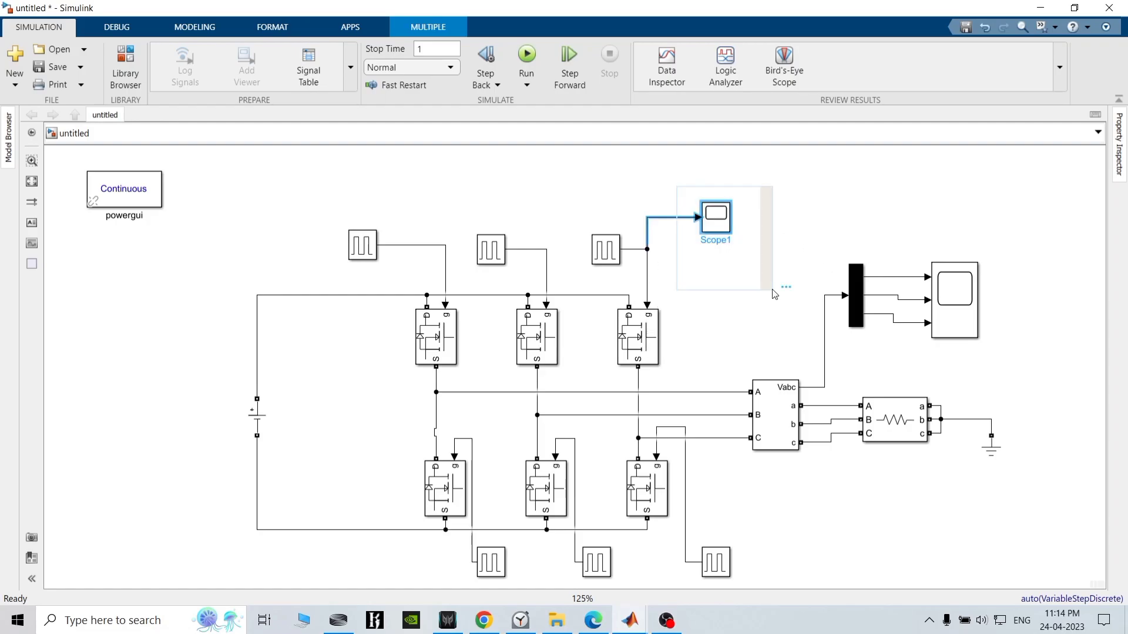
key("Delete")
scroll(852, 414, "down", 1)
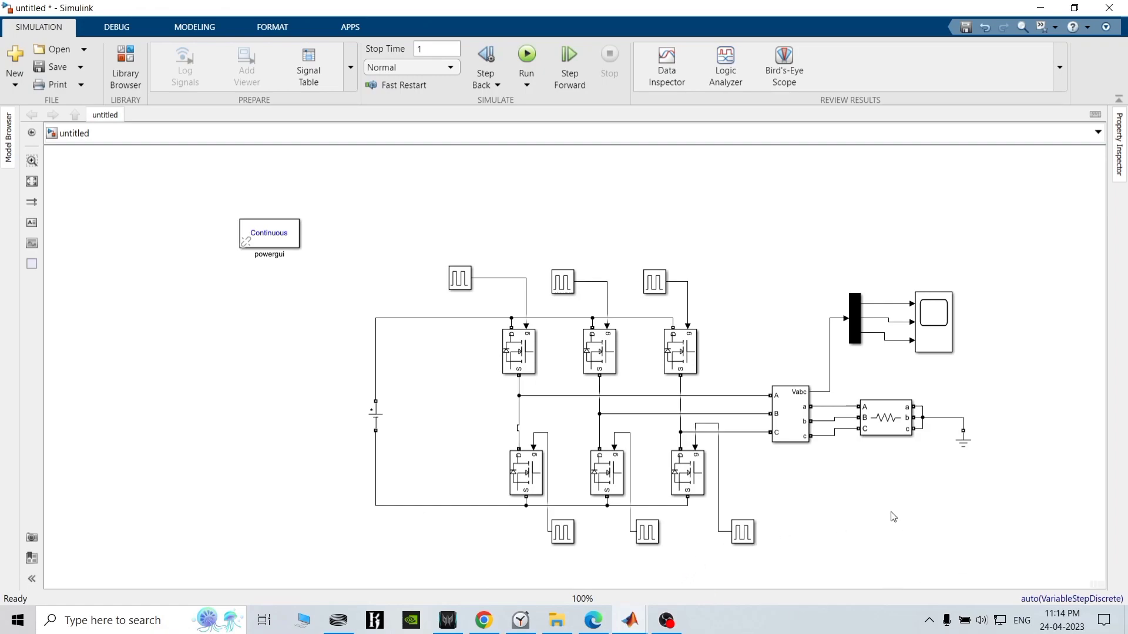
Set the Three-Phase V-I Measurement's voltage measurement to phase-to-phase and rerun the simulation.
left_click(606, 342)
double_click(790, 416)
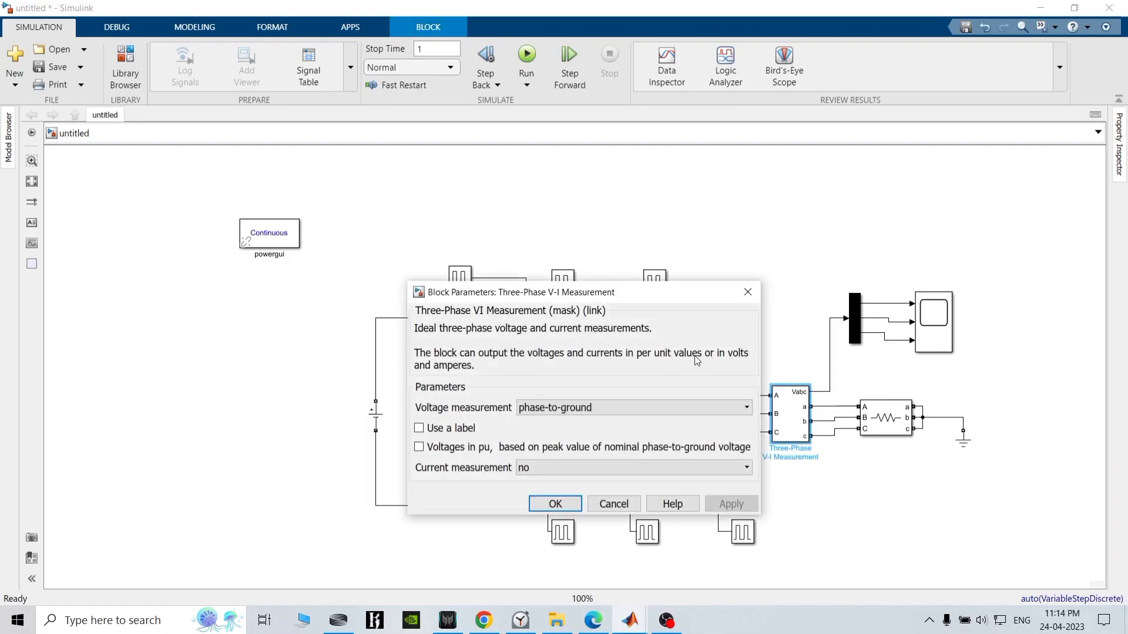
left_click(617, 407)
left_click(564, 447)
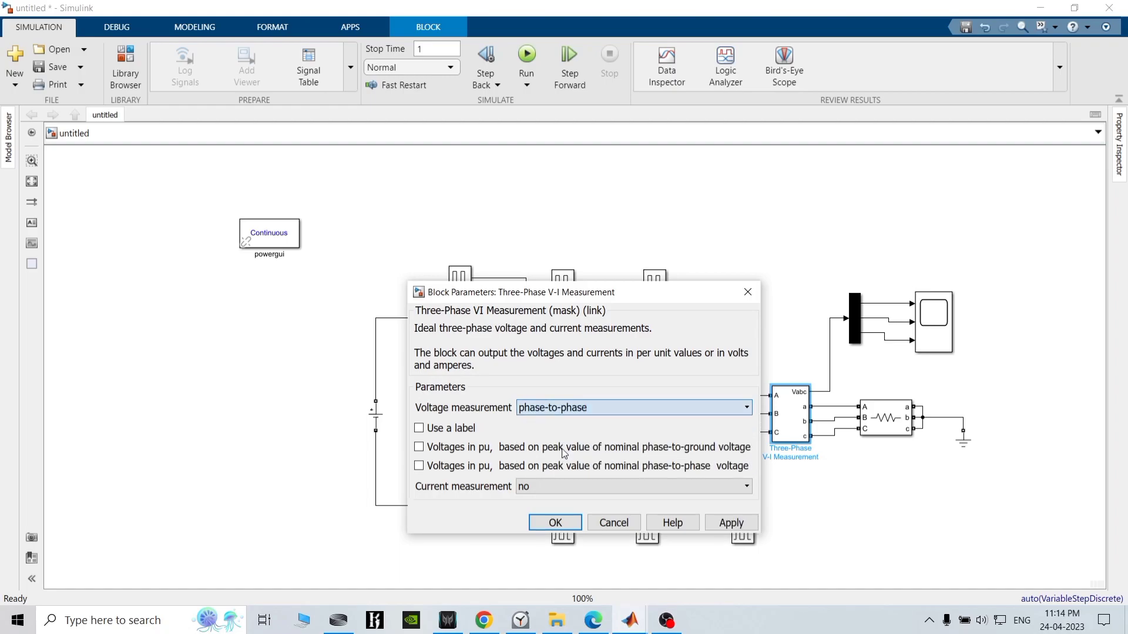
left_click(555, 522)
left_click(527, 56)
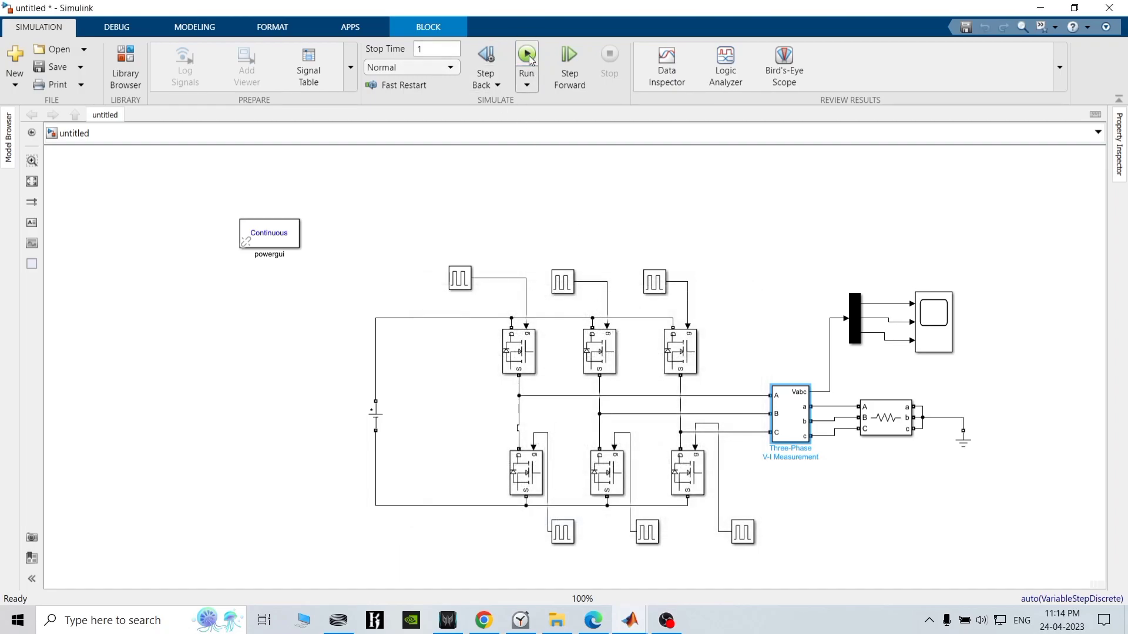
Glance at the Edge notes, return to the Simulink model, and examine the phase-to-phase voltages on the Scope before closing it.
left_click(930, 333)
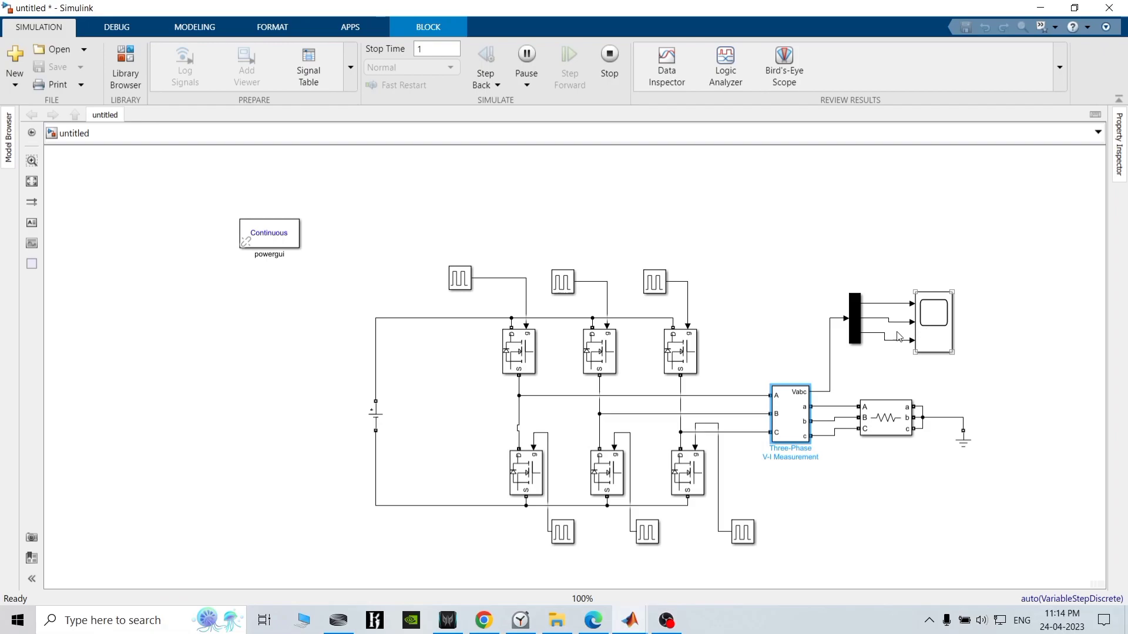
left_click(593, 620)
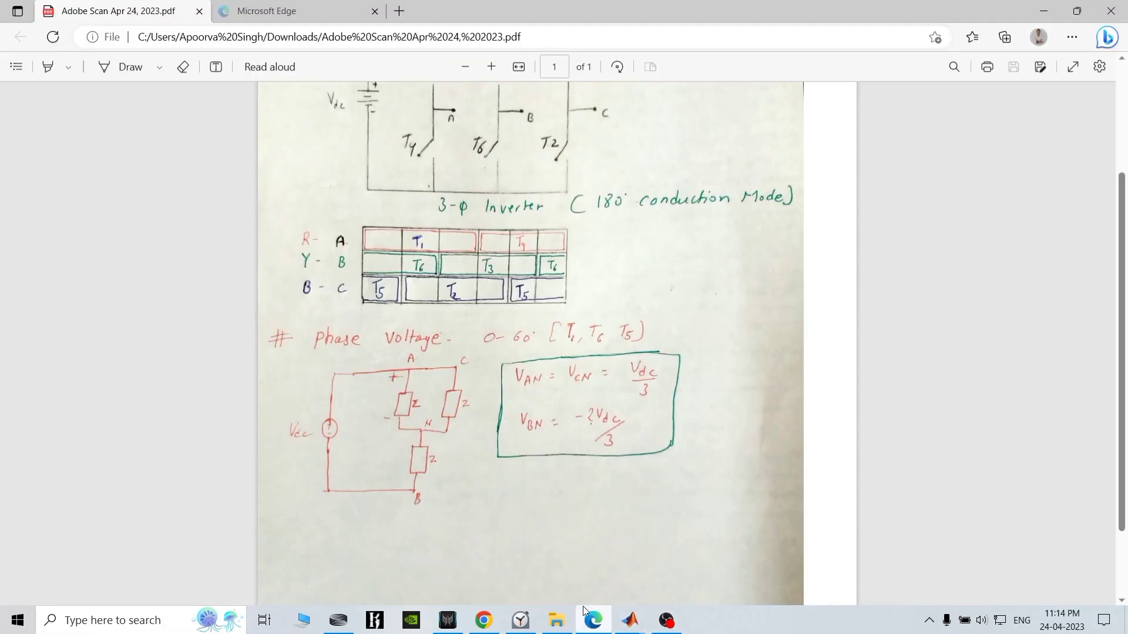
mouse_move(585, 612)
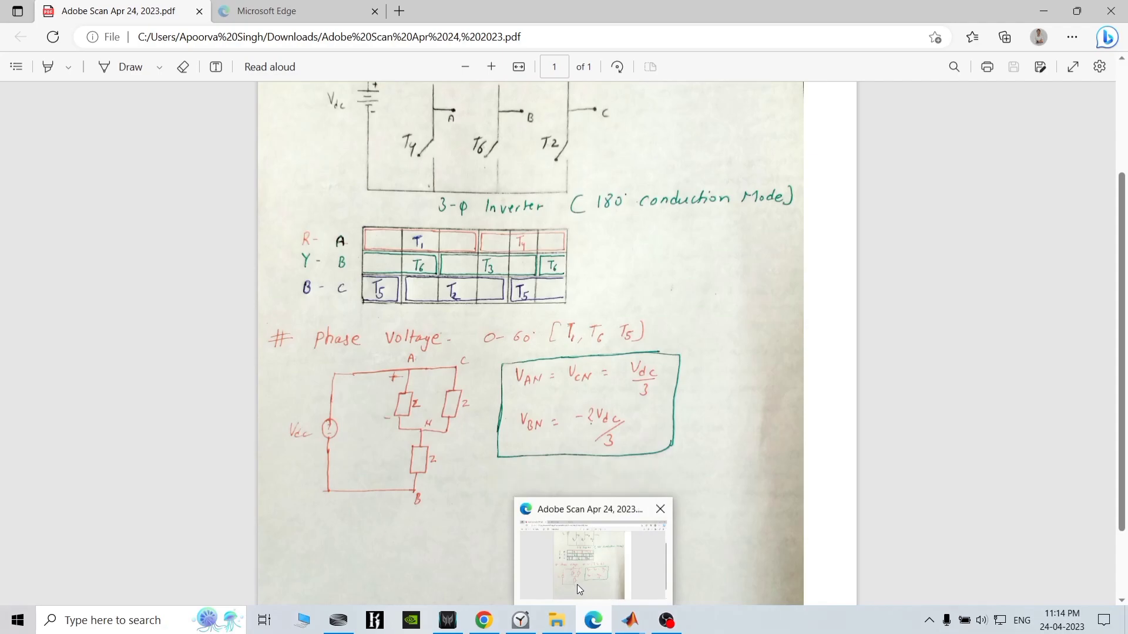
mouse_move(631, 620)
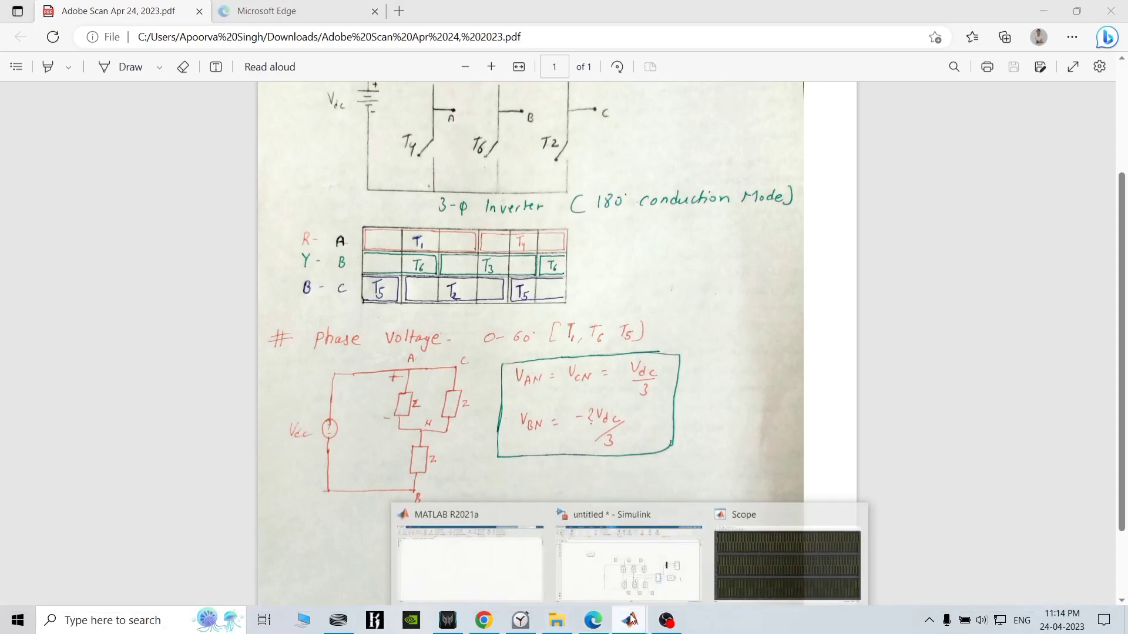
left_click(658, 587)
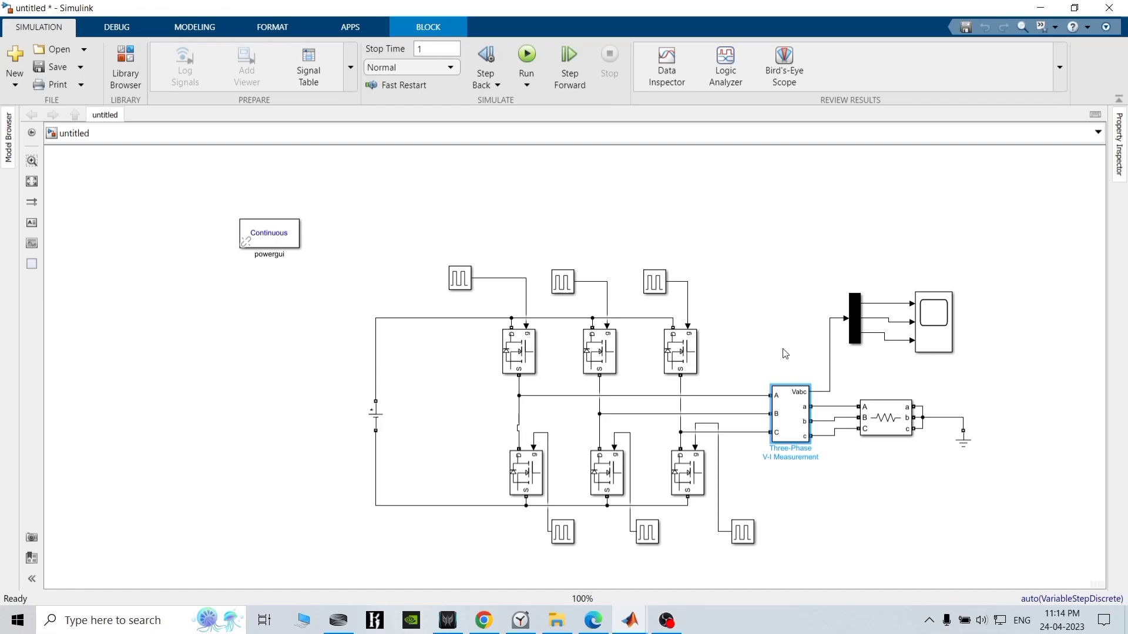
double_click(942, 339)
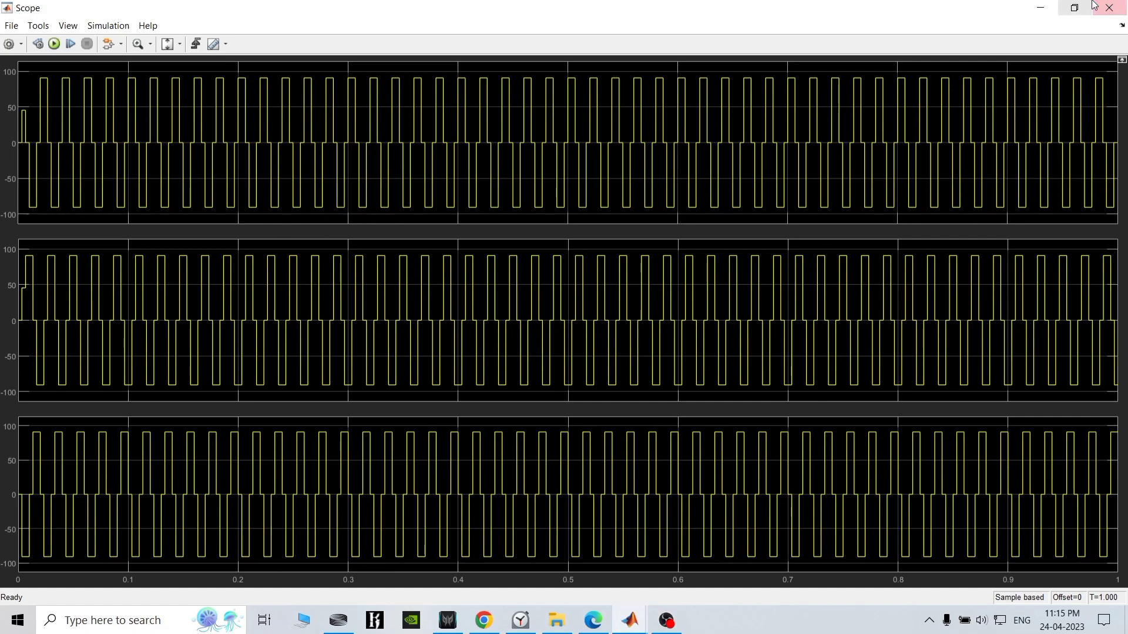
left_click(1120, 13)
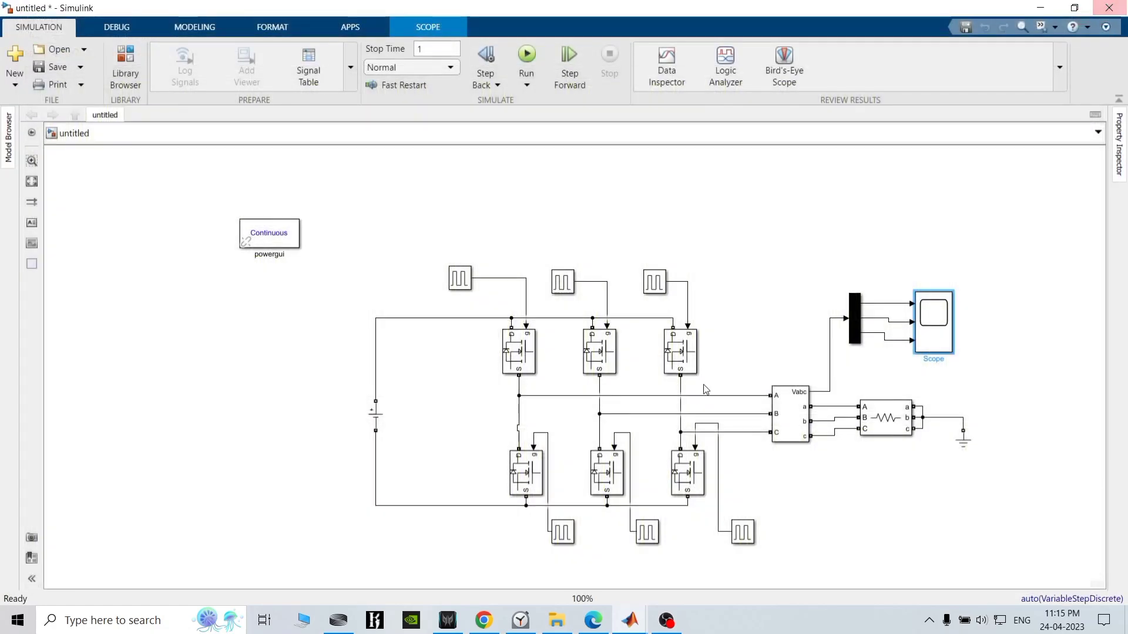